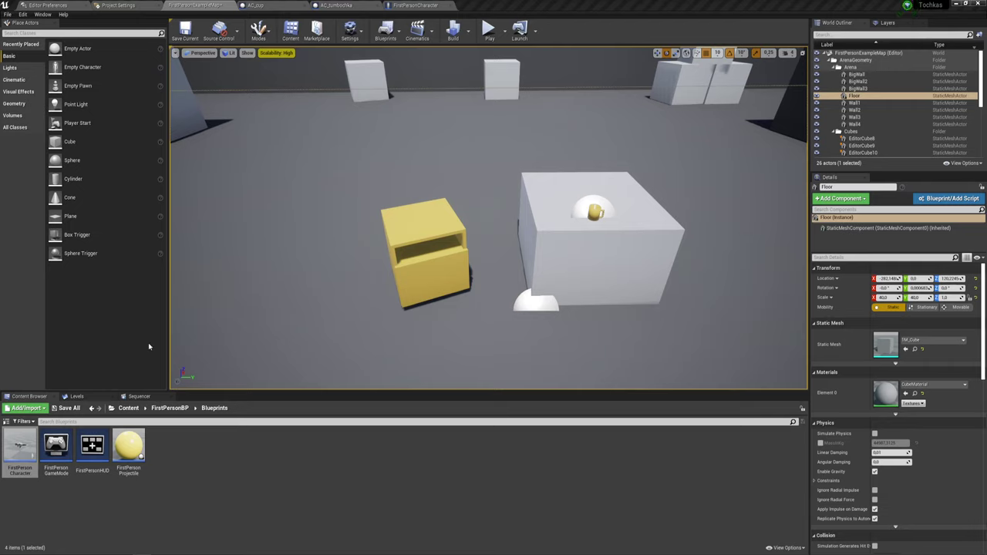
Go to Content > Mesh and bring up AC_tumbochka's Event Graph with its Open door timeline rotation.
left_click(129, 408)
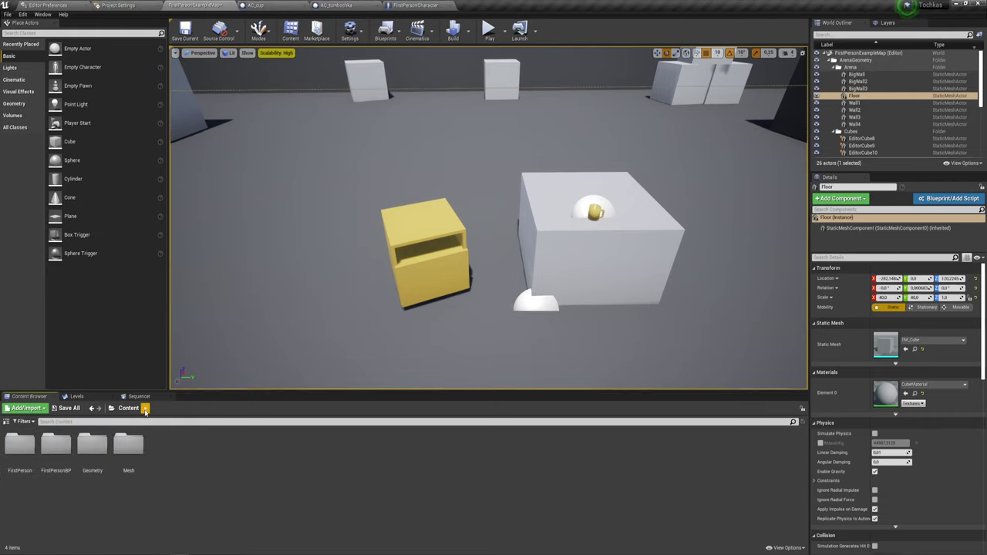
double_click(124, 447)
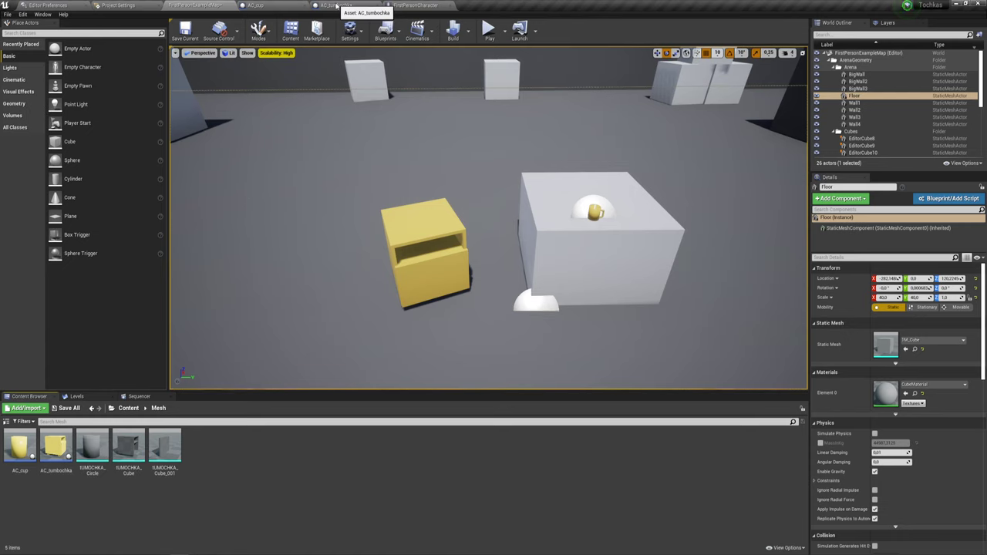
left_click(339, 6)
scroll(390, 169, "up", 1)
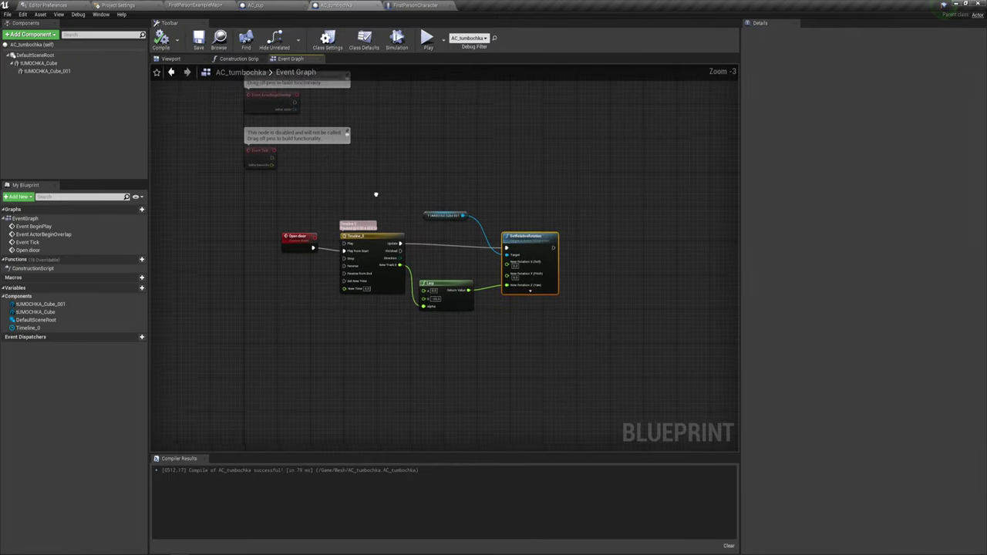
Box-select the Open door, Timeline, Lerp and SetRelativeRotation nodes, then switch to FirstPersonCharacter.
left_click_drag(254, 209, 613, 340)
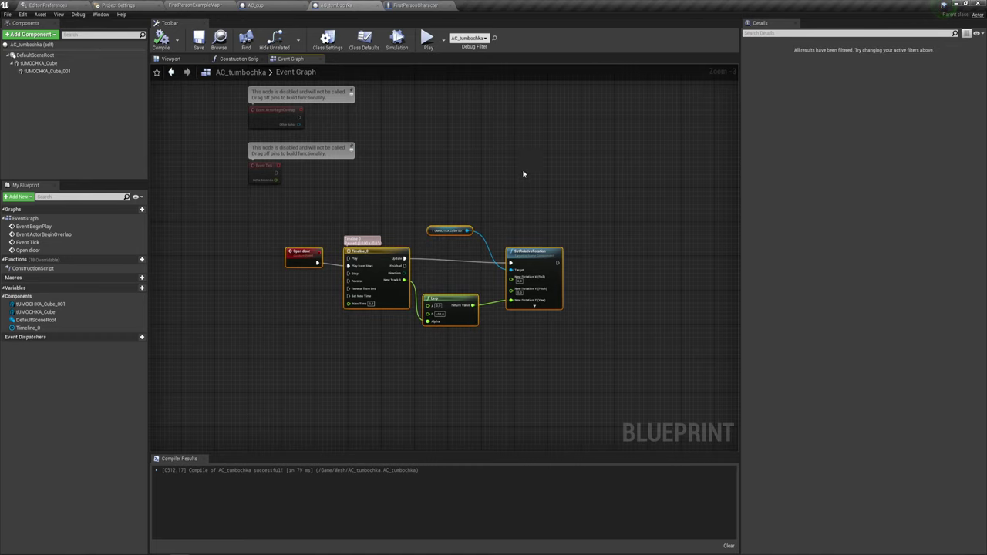
left_click_drag(286, 213, 573, 345)
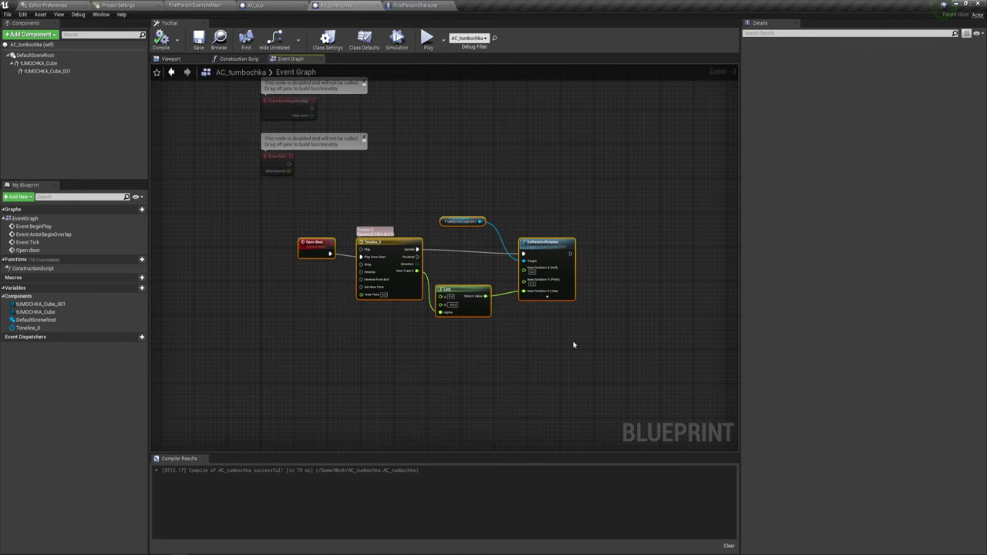
right_click_drag(573, 345, 543, 187)
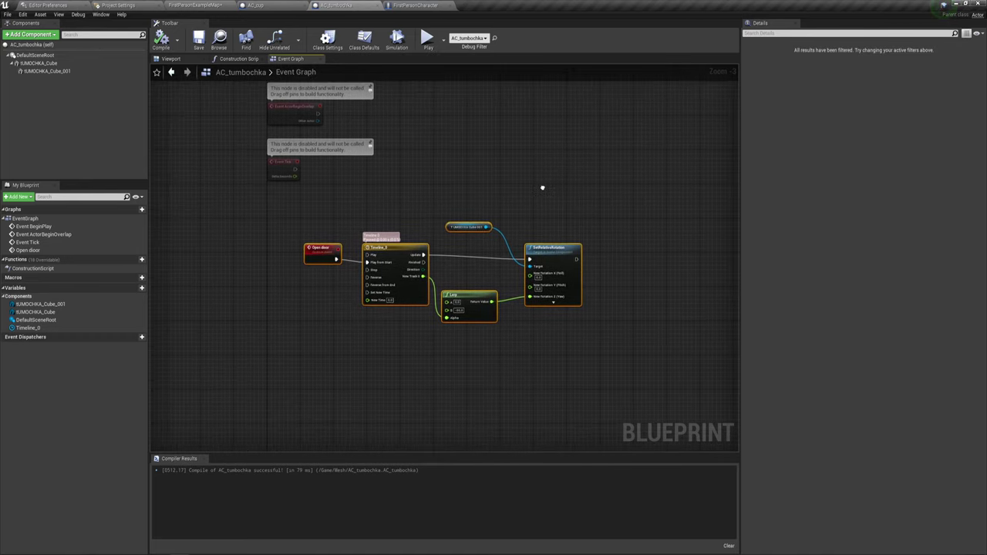
left_click(303, 195)
left_click_drag(298, 216, 626, 353)
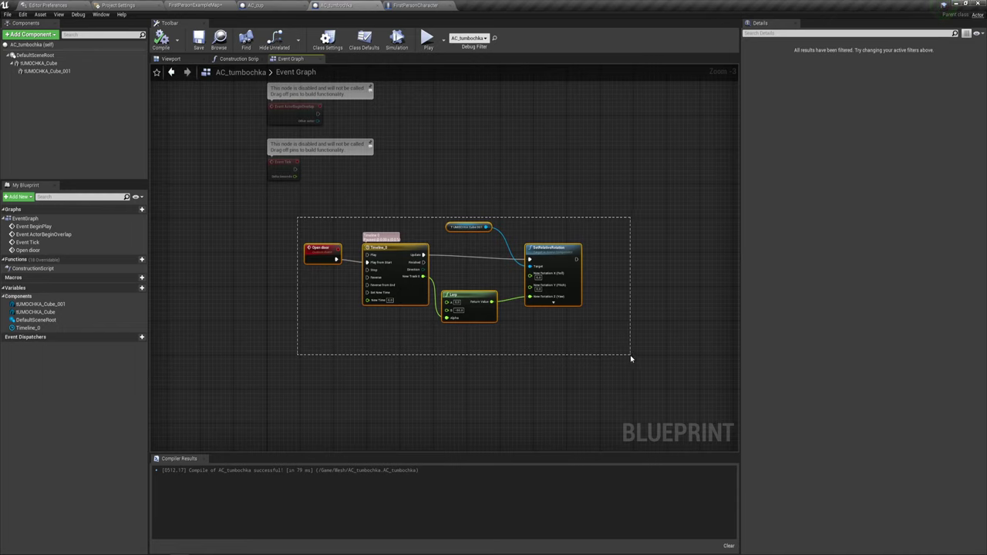
right_click_drag(625, 353, 411, 108)
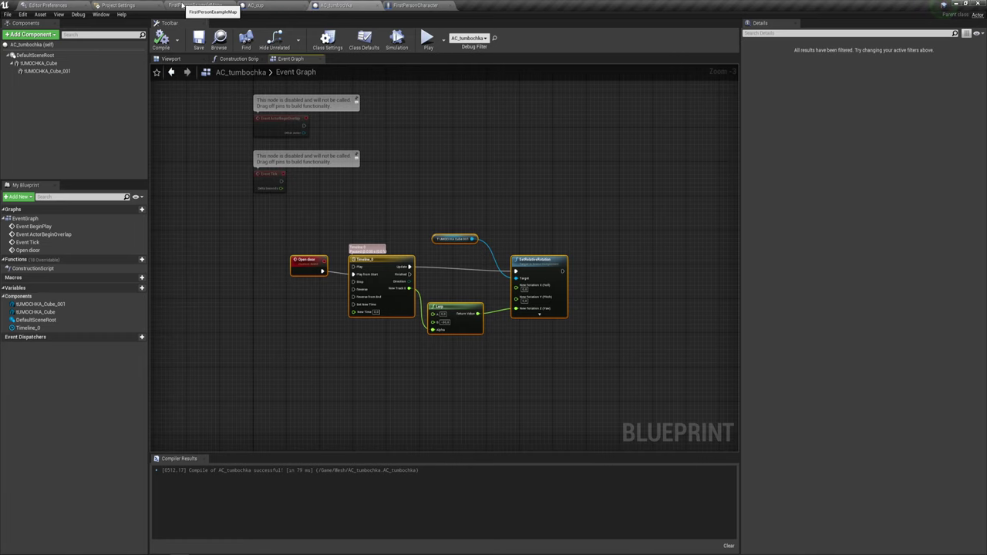
left_click(415, 5)
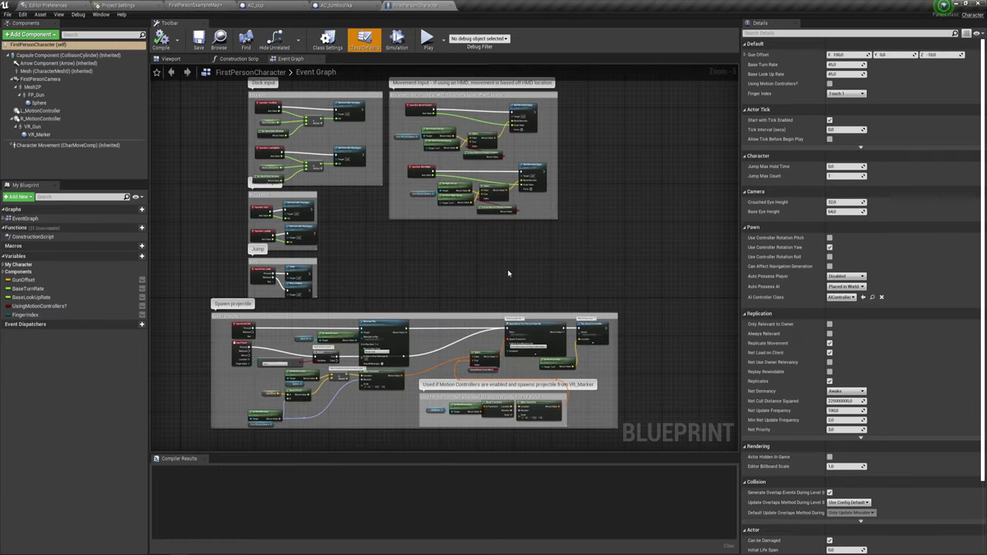
Zoom into the FirstPersonCharacter graph and check its action menu before moving to Project Settings.
scroll(350, 261, "up", 3)
scroll(326, 214, "up", 2)
scroll(322, 305, "up", 2)
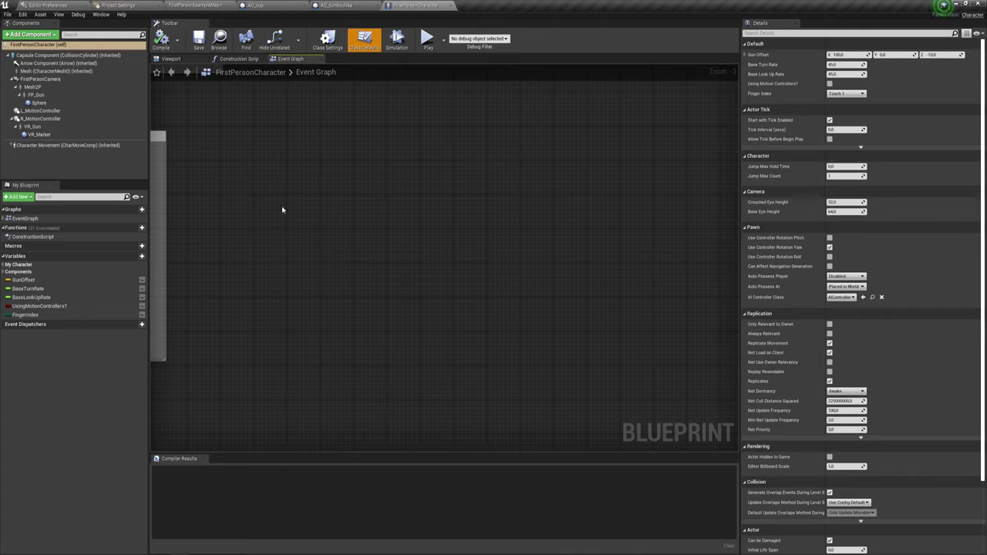
right_click(364, 193)
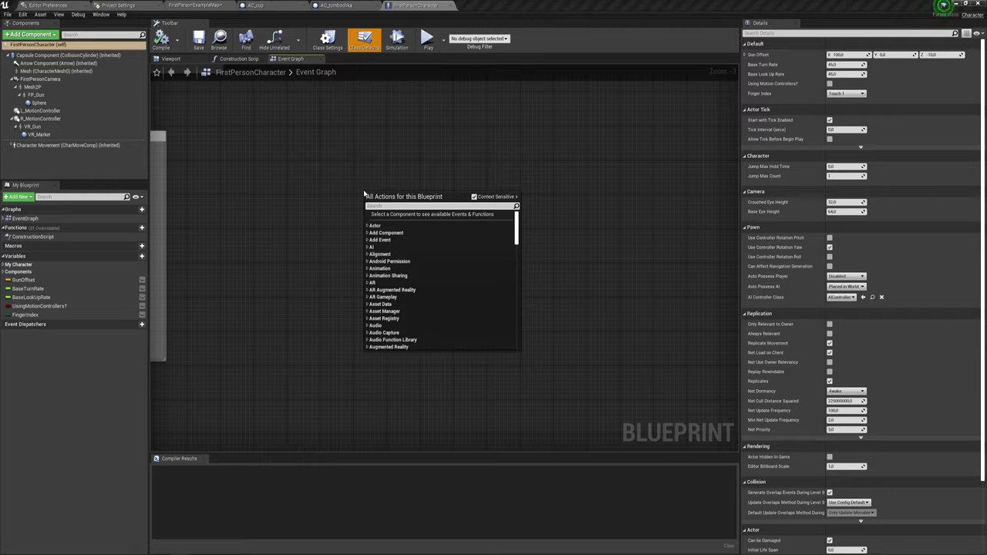
left_click(360, 151)
left_click(117, 5)
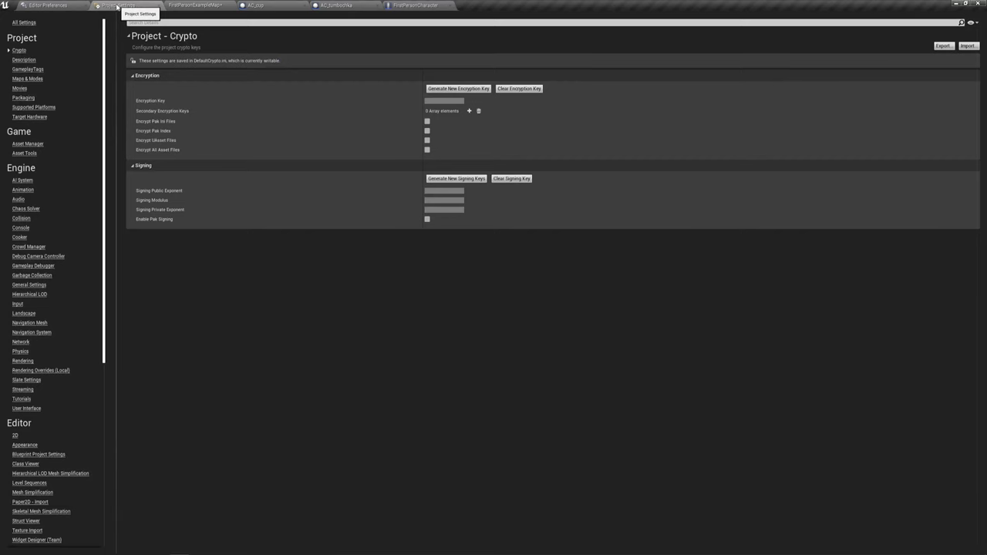
Under Engine > Input, add a new axis mapping named IntInterface.
left_click(18, 305)
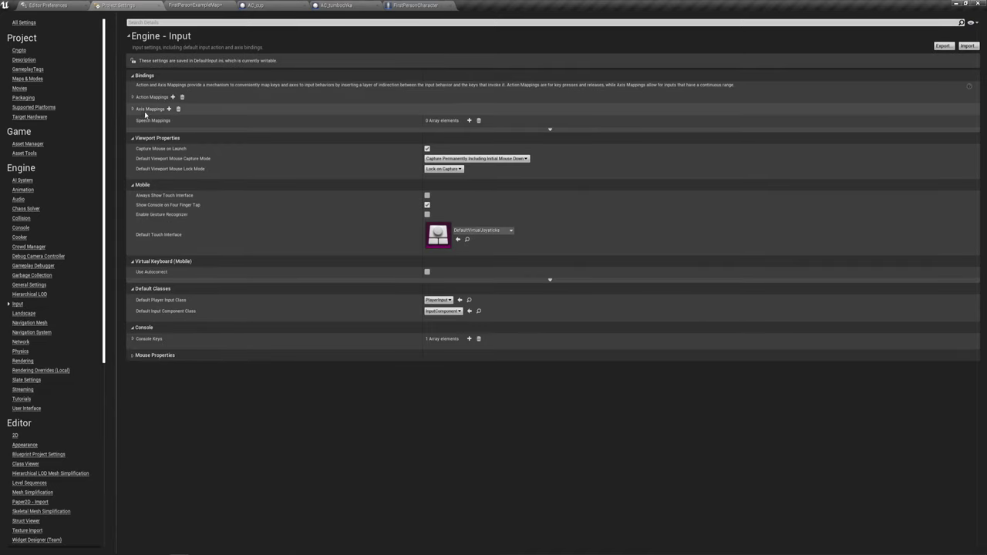
left_click(134, 109)
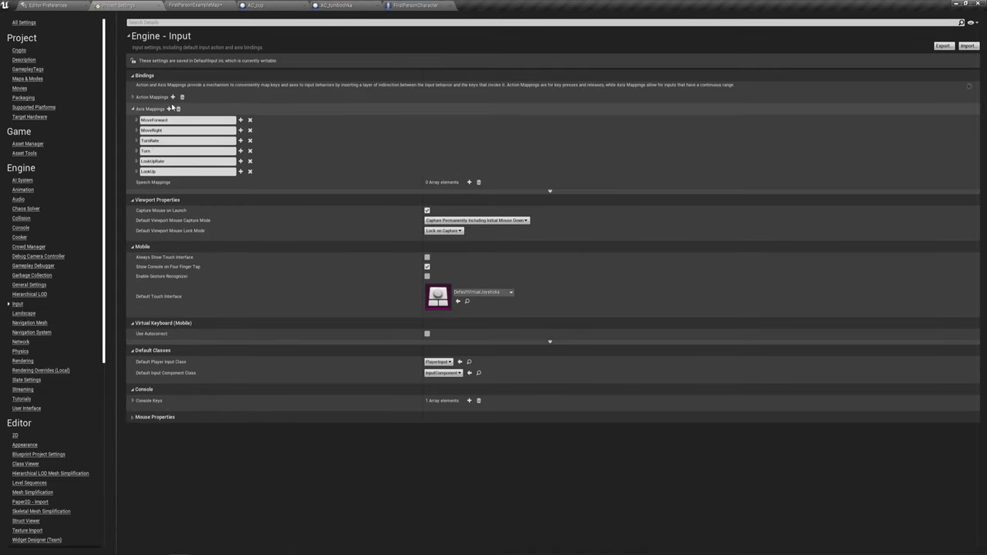
left_click(169, 109)
left_click(159, 182)
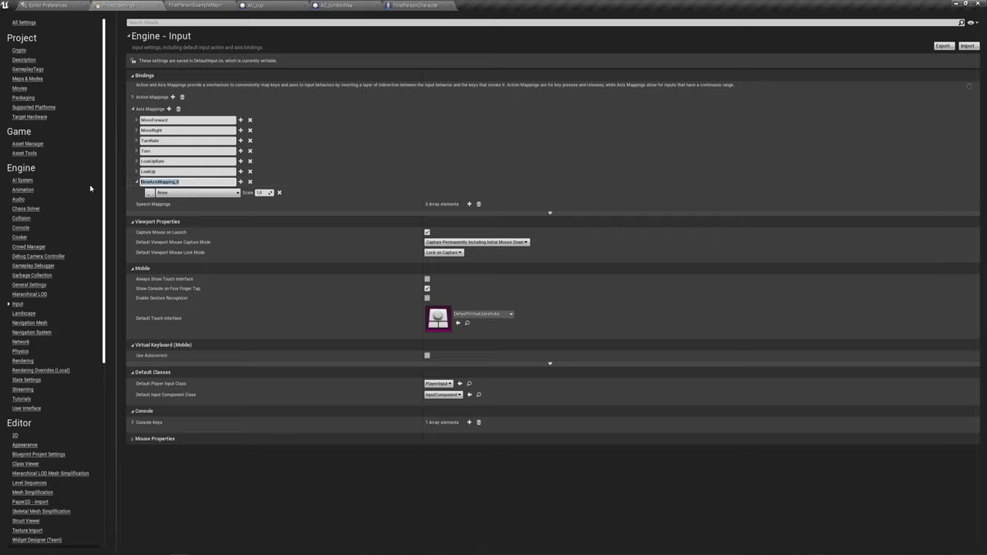
key("BackSpace")
type("IntInt")
type("erf")
type("ace")
Bind the IntInterface axis mapping to Mouse X and Mouse Y.
left_click(240, 181)
left_click(236, 193)
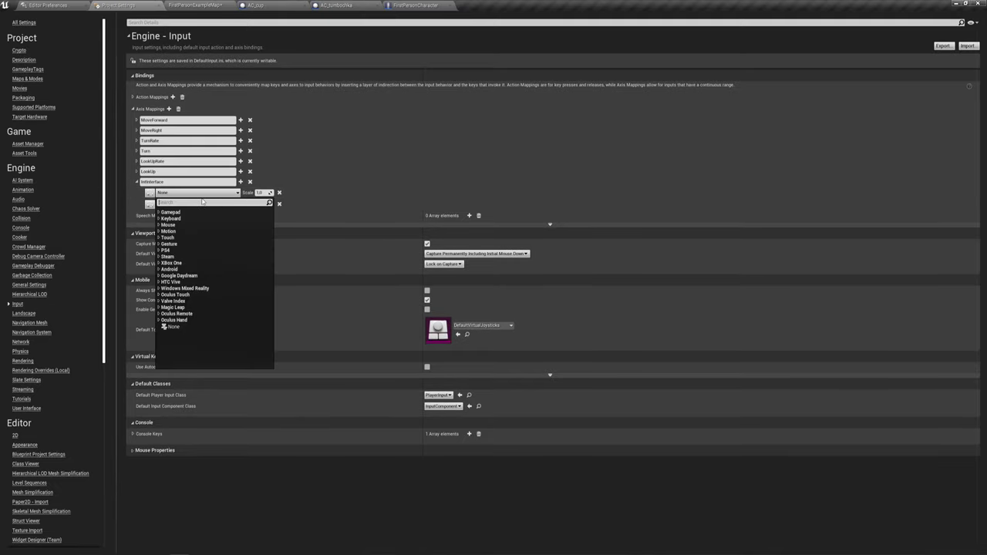
left_click(171, 226)
left_click(183, 231)
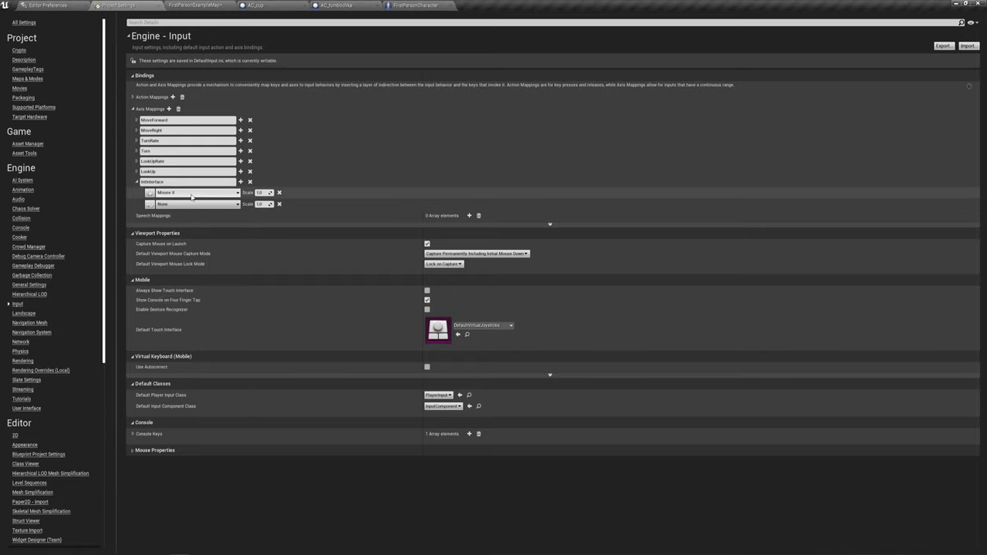
left_click(194, 203)
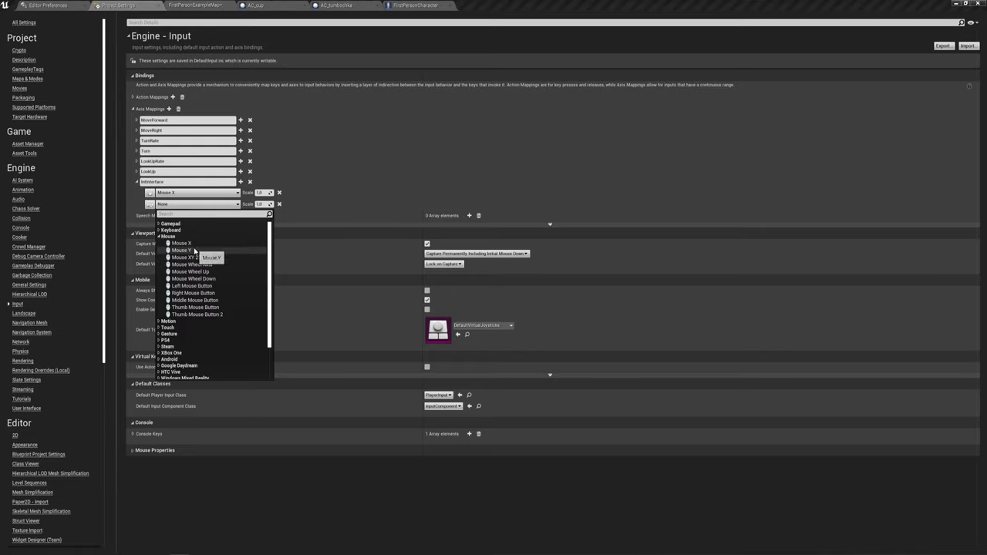
left_click(182, 251)
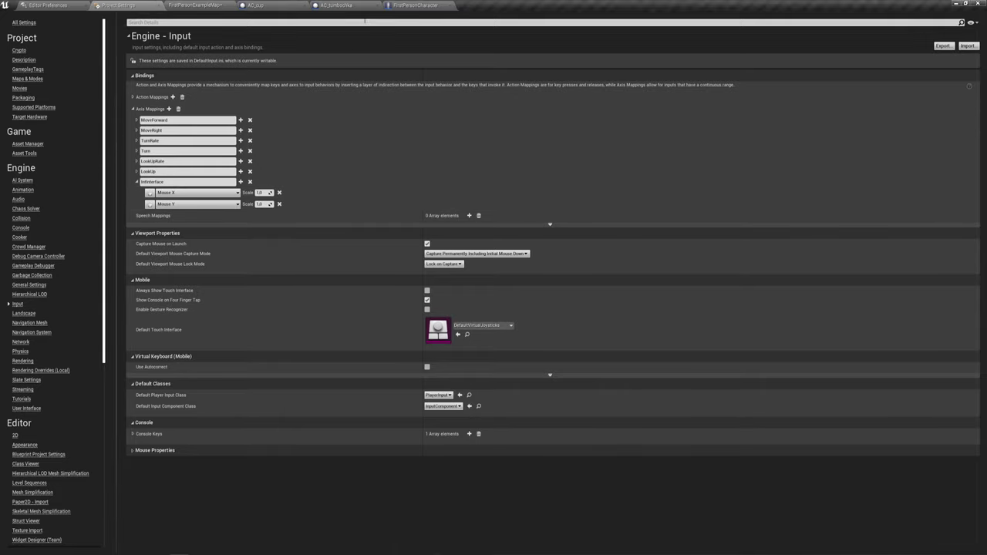
left_click(200, 7)
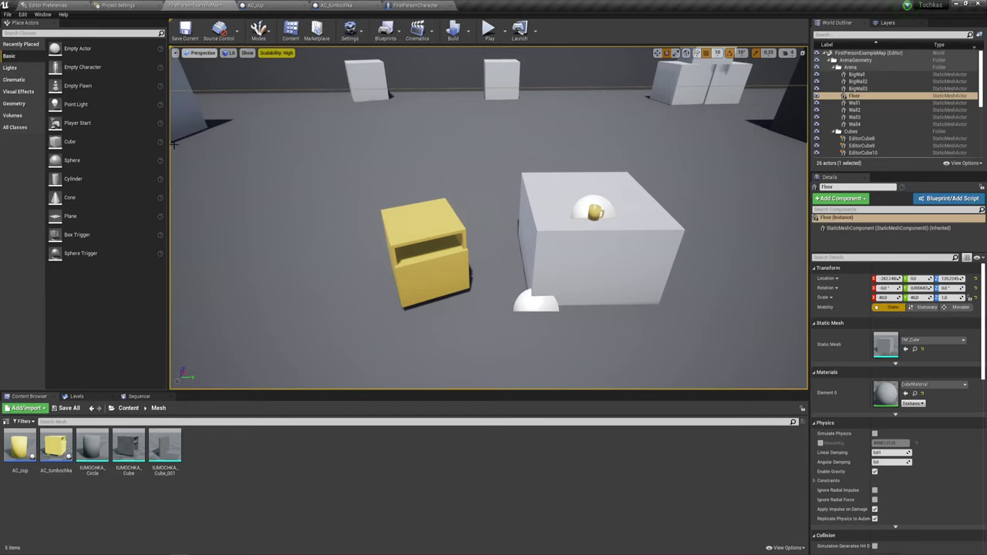
Search the FirstPersonCharacter graph for IntInterface and place the InputAxis IntInterface event node.
left_click(416, 5)
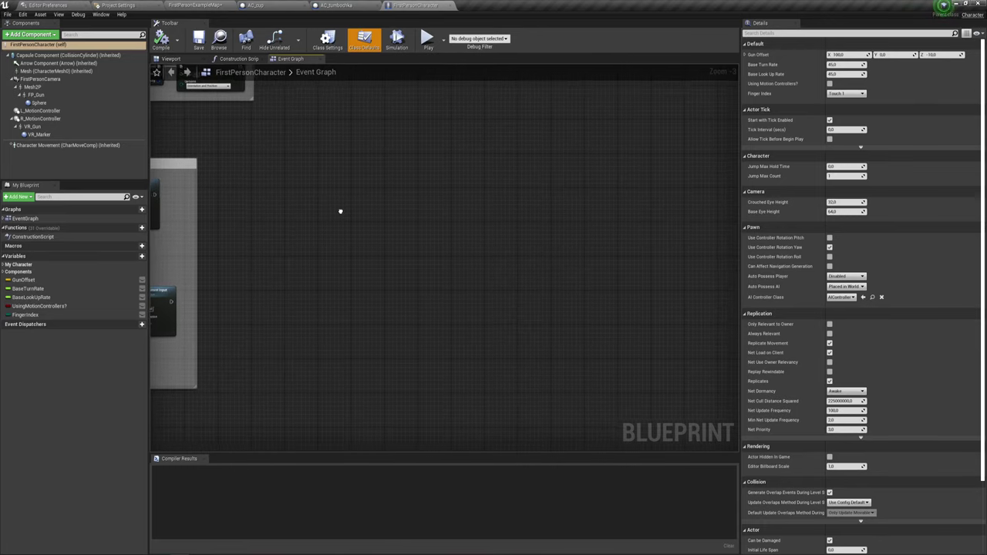
right_click(344, 192)
left_click(116, 6)
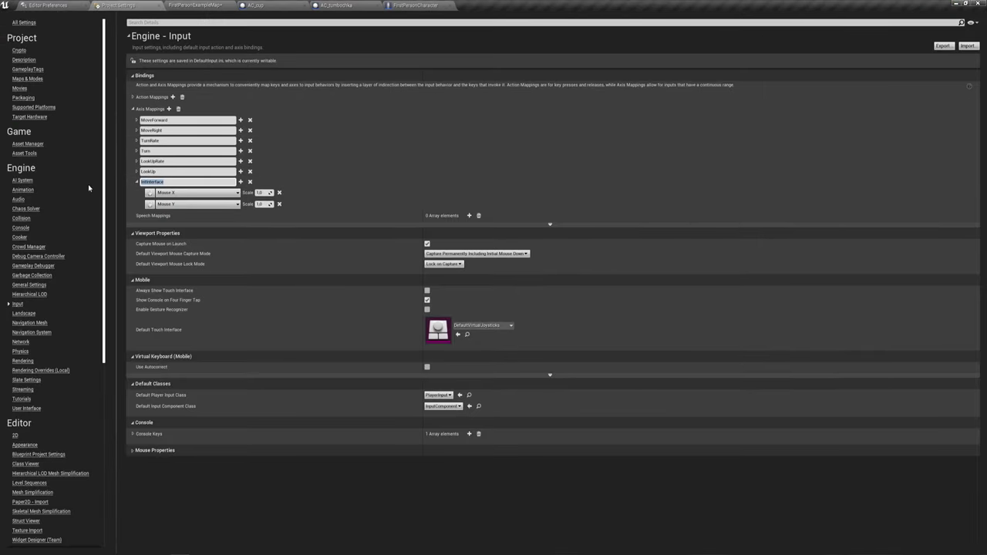
left_click(416, 6)
right_click(356, 236)
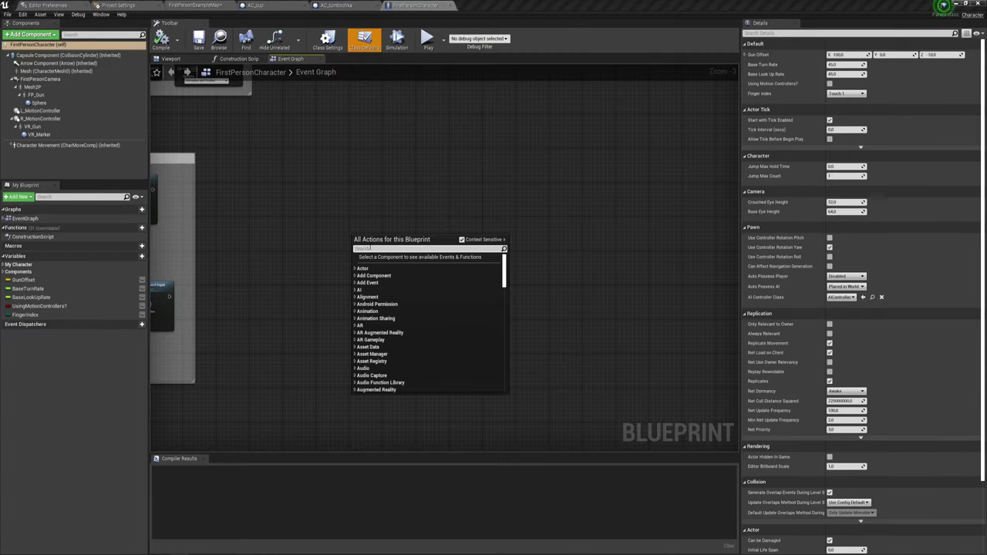
type("InInterface")
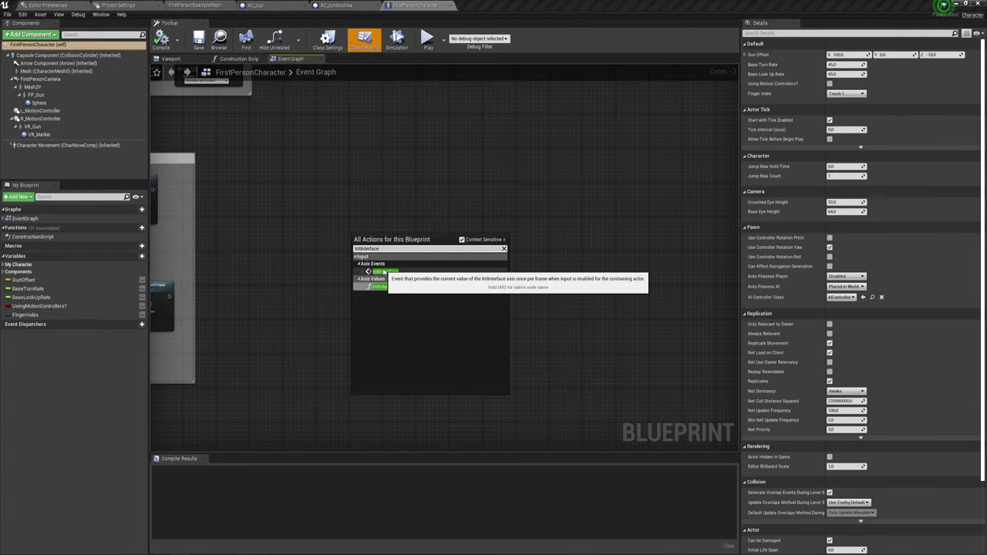
left_click(378, 272)
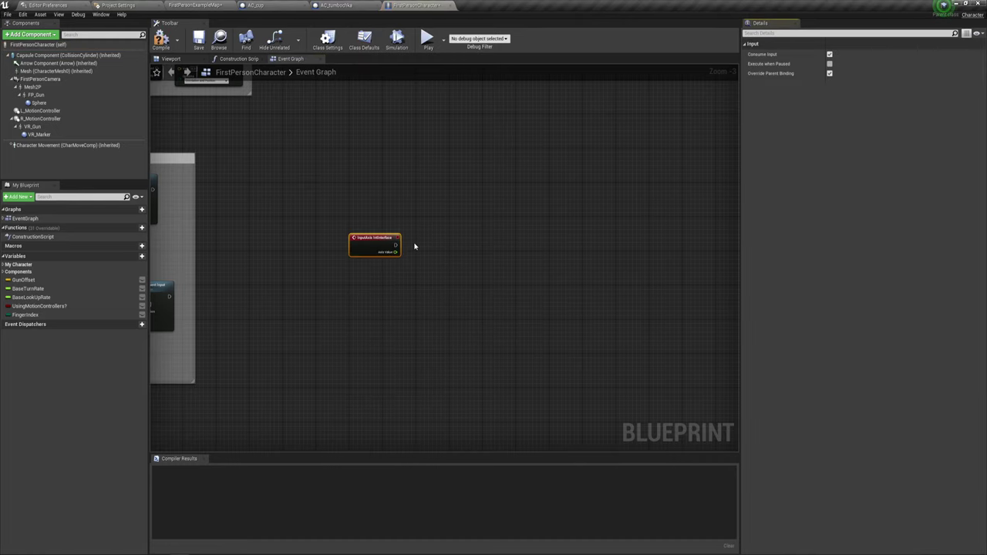
scroll(356, 290, "up", 2)
right_click_drag(425, 269, 368, 266)
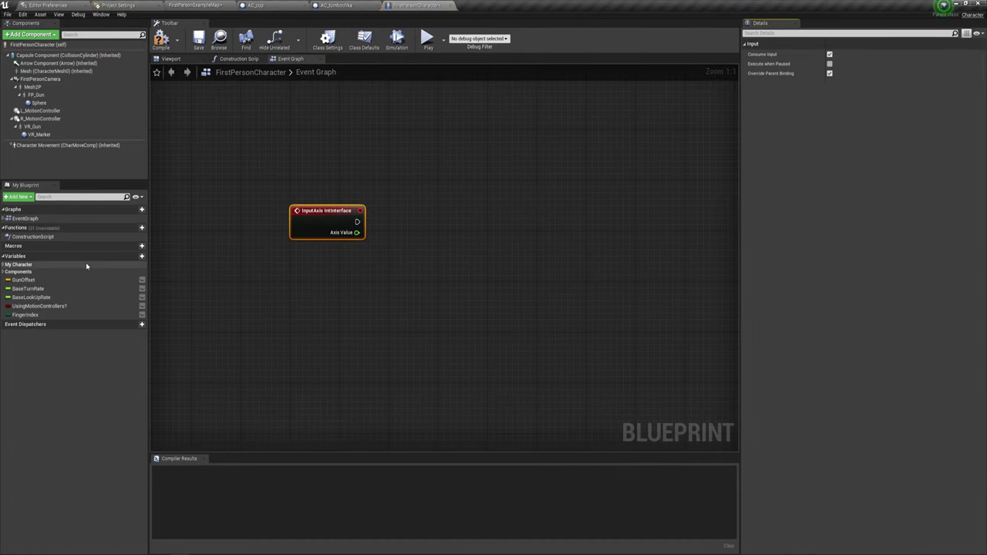
mouse_move(64, 230)
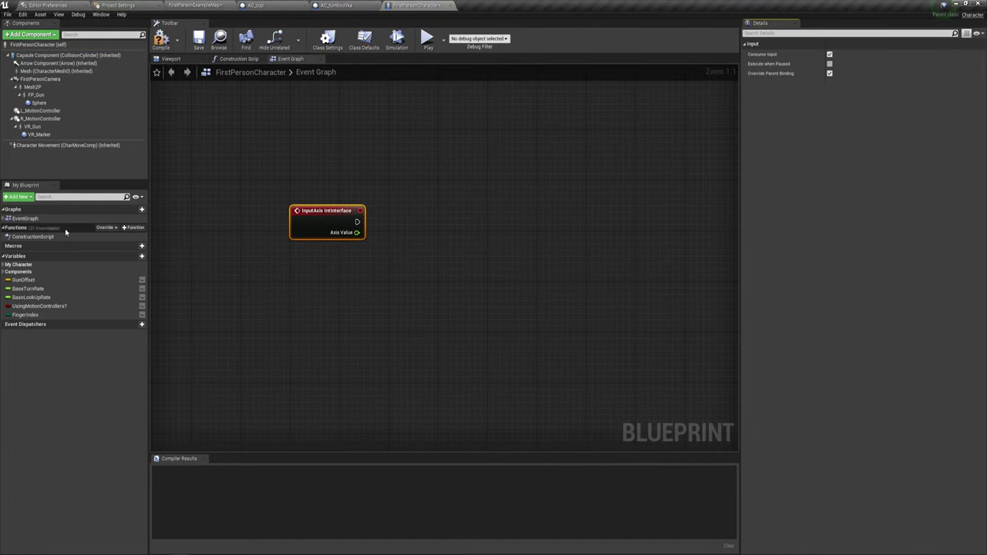
Create a new Blueprint function named Func_Linetrace.
left_click(139, 229)
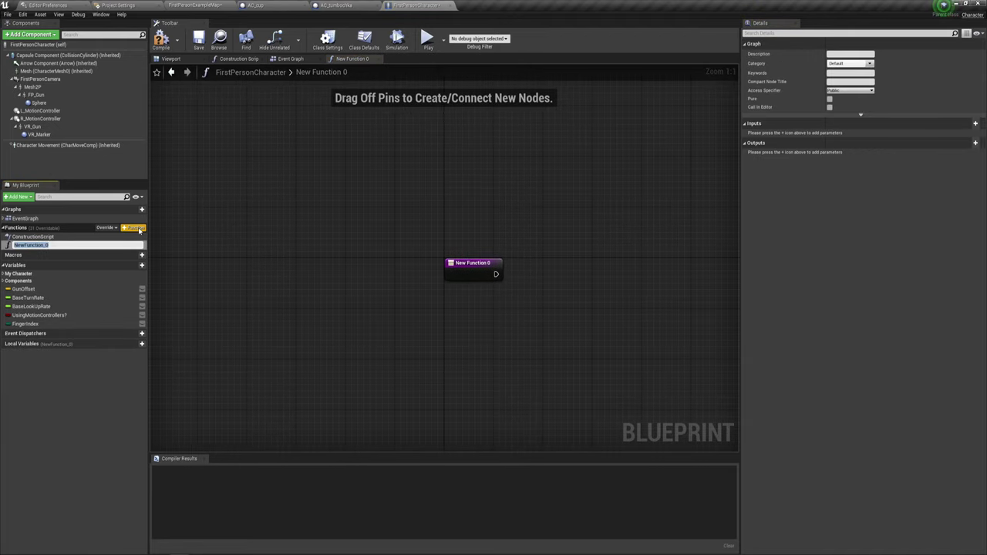
type("Func_linetrace")
key("Return")
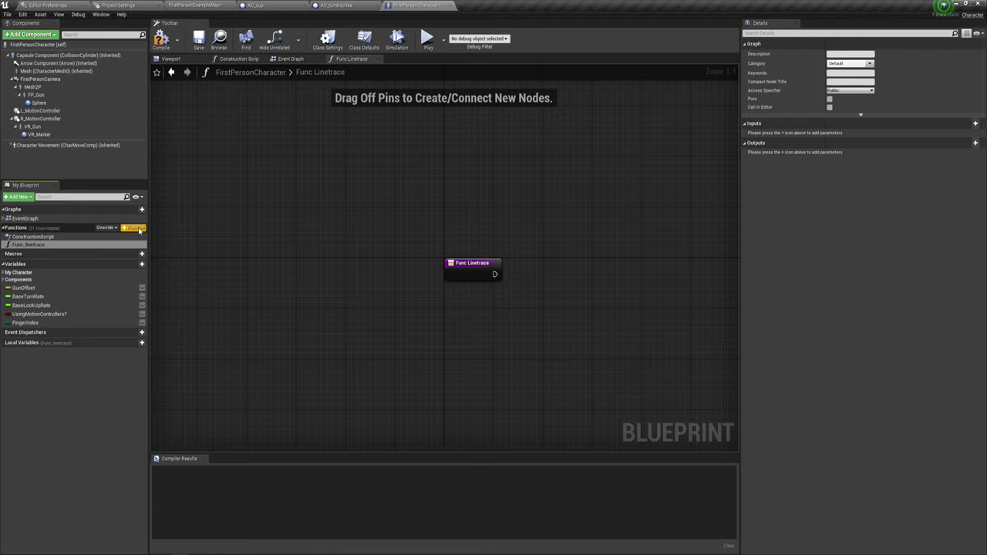
right_click_drag(529, 334, 275, 266)
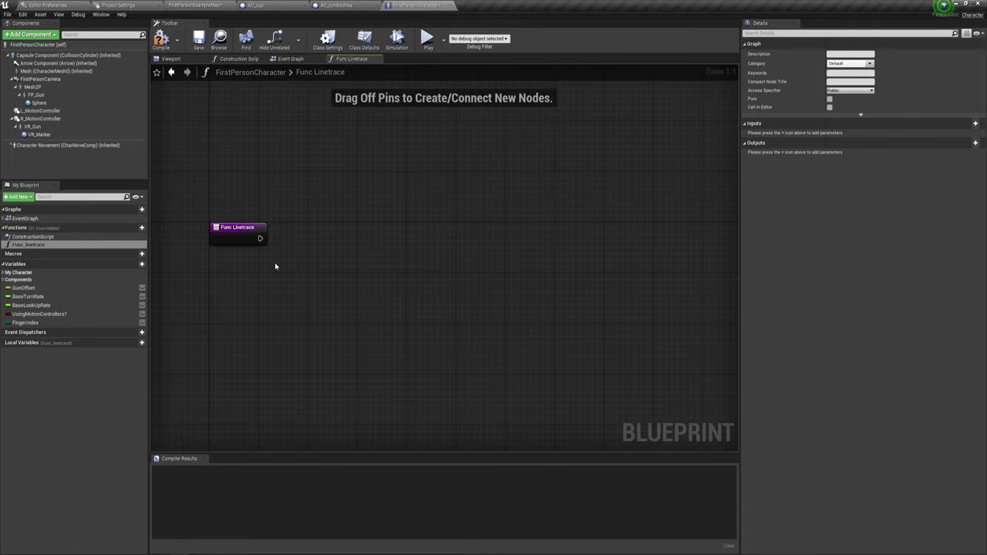
Connect a LineTraceByChannel node to the Func Linetrace entry's execution pin.
left_click_drag(260, 237, 439, 242)
type("b")
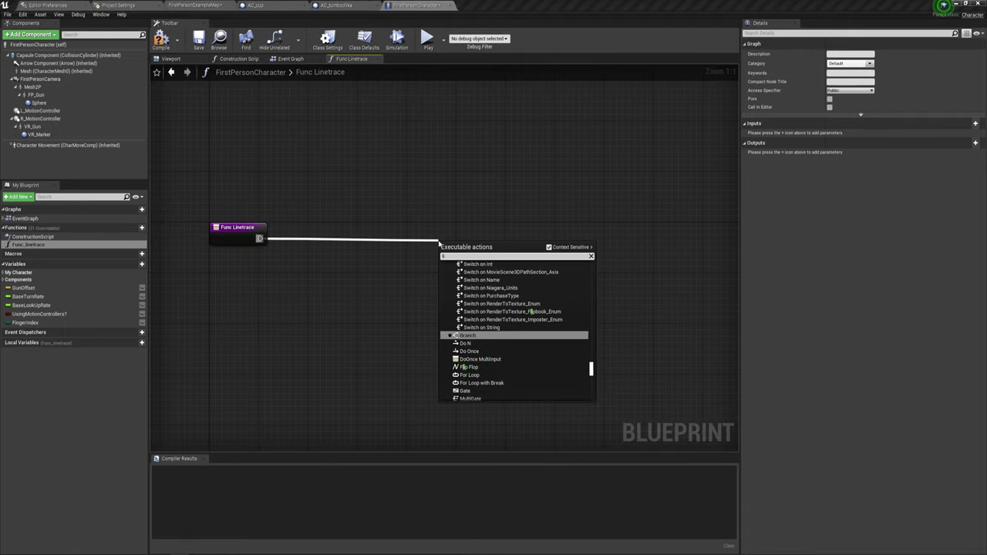
type("inetrac")
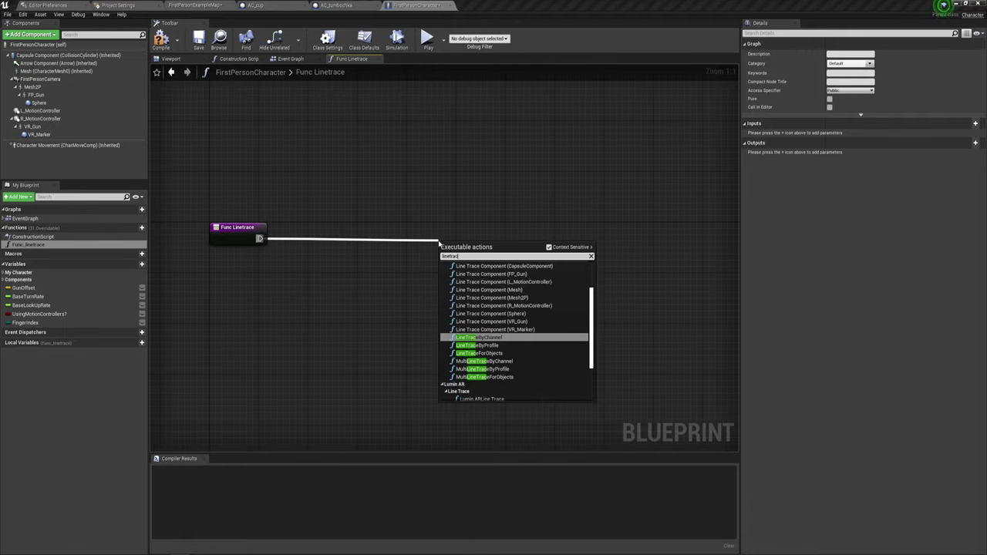
left_click(480, 337)
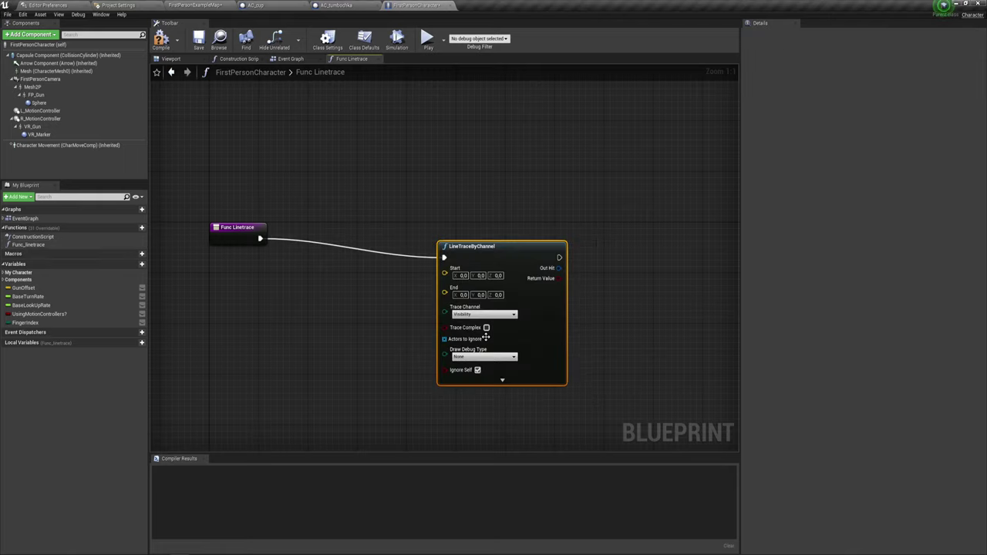
left_click_drag(513, 234, 556, 240)
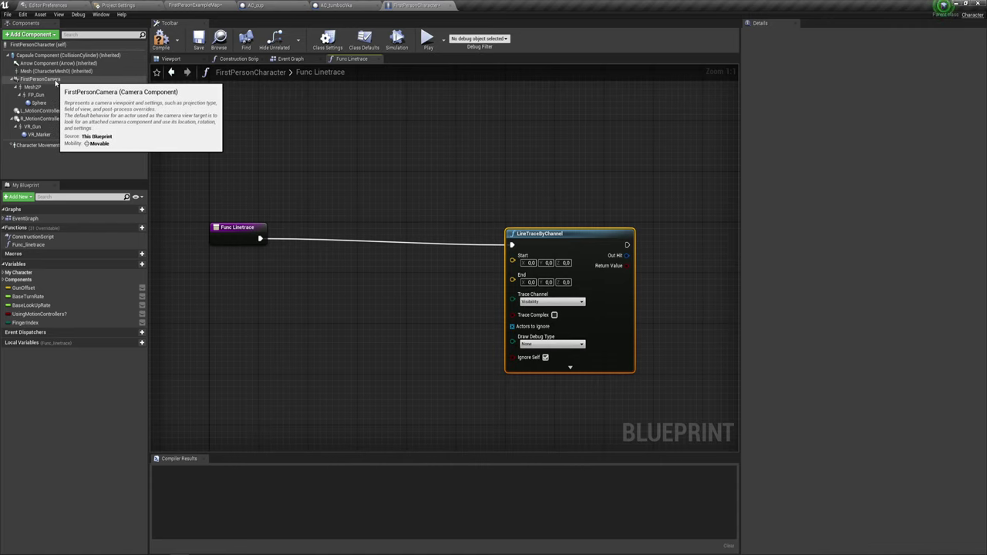
Wire the First Person Camera's GetWorldLocation into the LineTraceByChannel Start input.
left_click(194, 5)
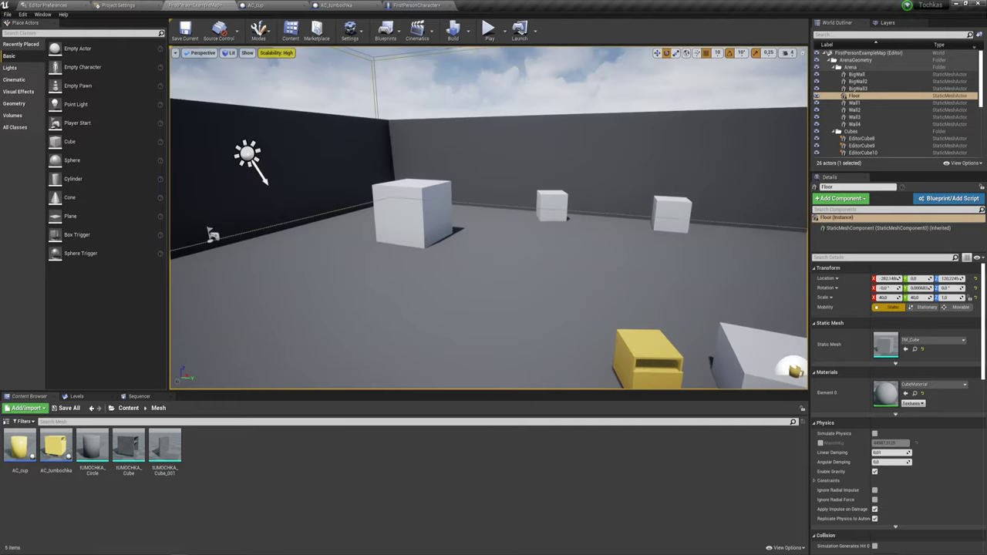
left_click(421, 6)
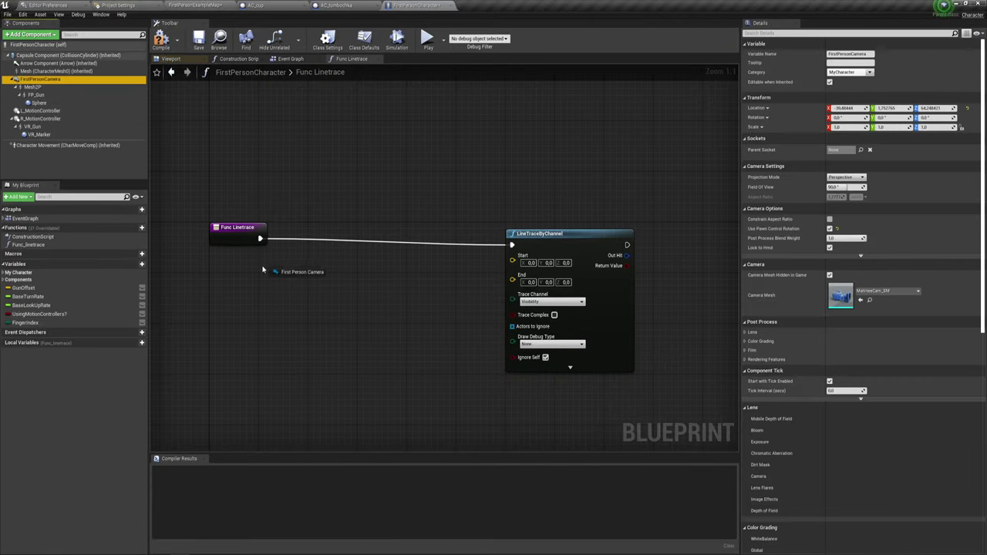
mouse_move(40, 79)
left_mouse_down()
mouse_move(278, 284)
mouse_move(390, 287)
left_mouse_up()
type("get")
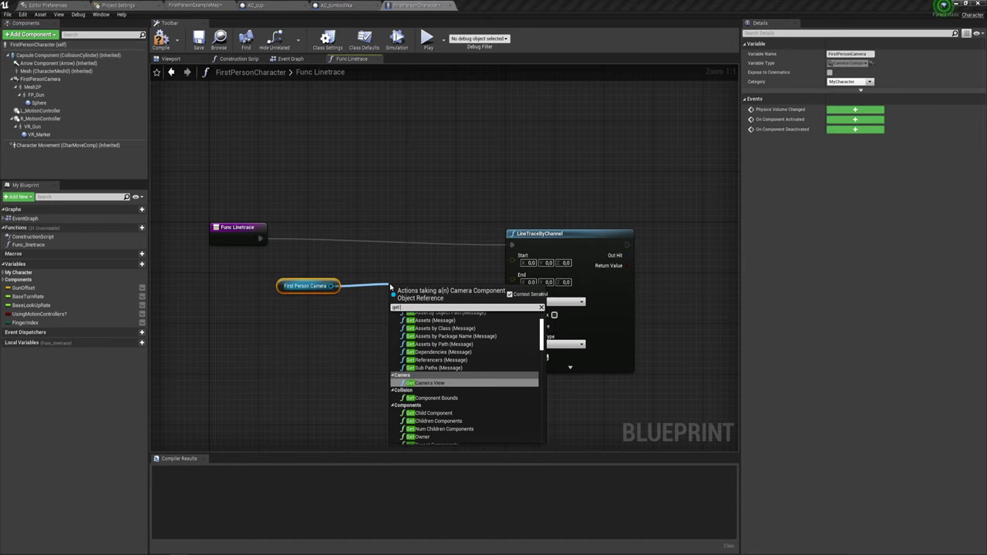
type(" wo")
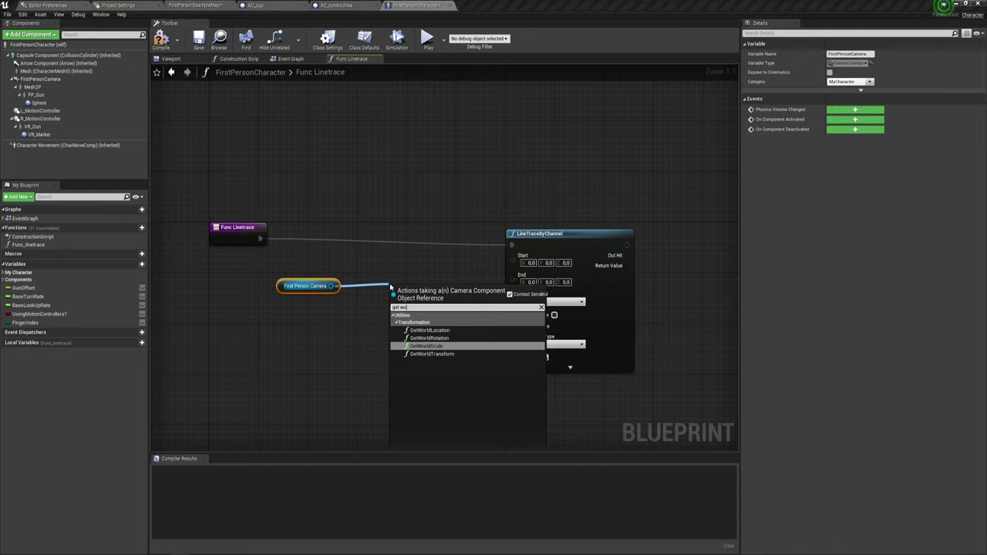
left_click(417, 330)
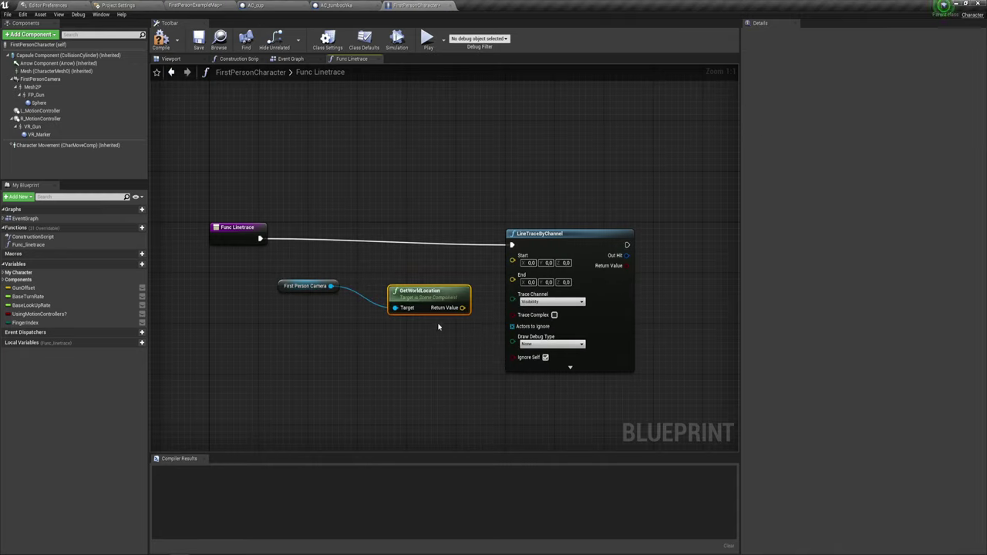
left_click_drag(420, 297, 385, 285)
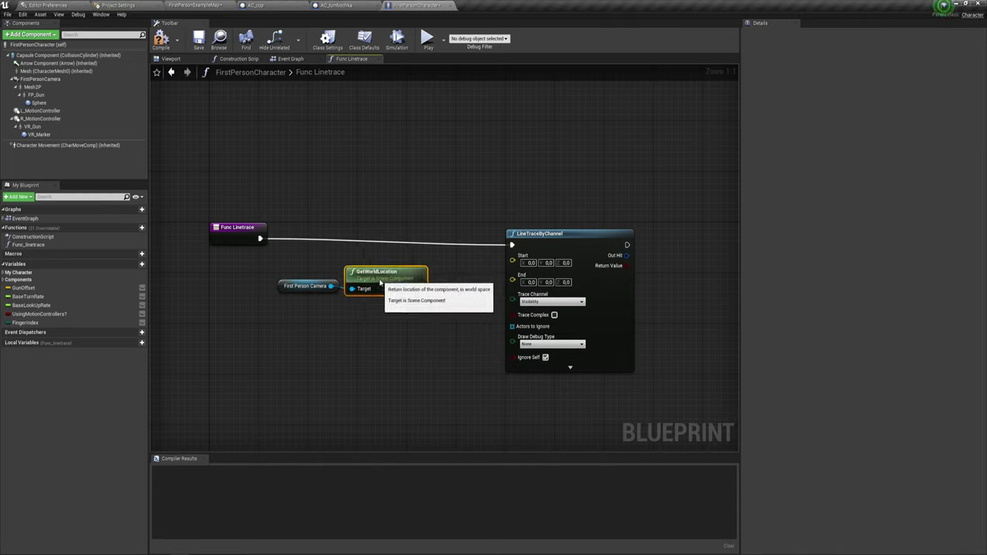
mouse_move(262, 315)
left_mouse_down()
mouse_move(407, 276)
mouse_move(359, 269)
mouse_move(512, 270)
left_mouse_up()
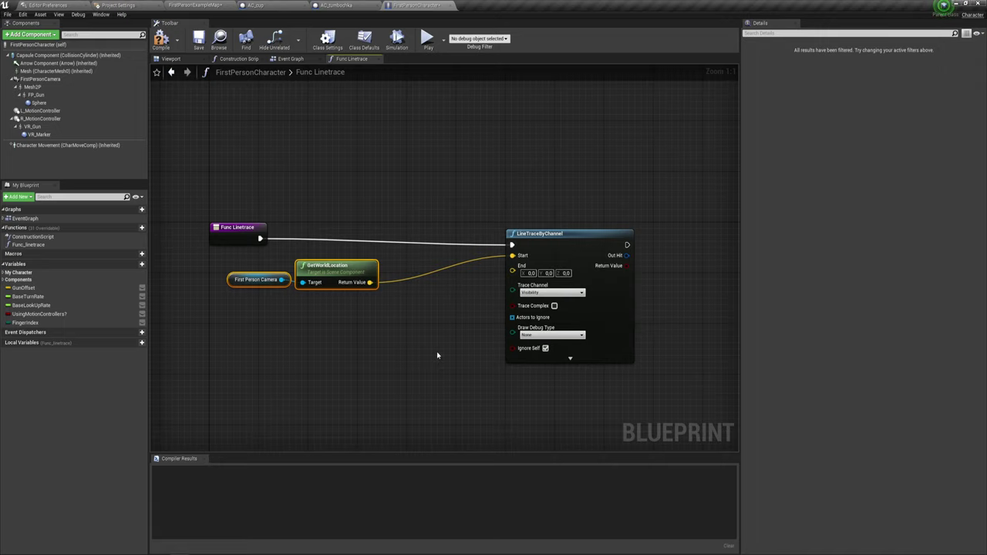
Search for a Get Forward Vector action from the camera reference.
right_click_drag(422, 354, 398, 318)
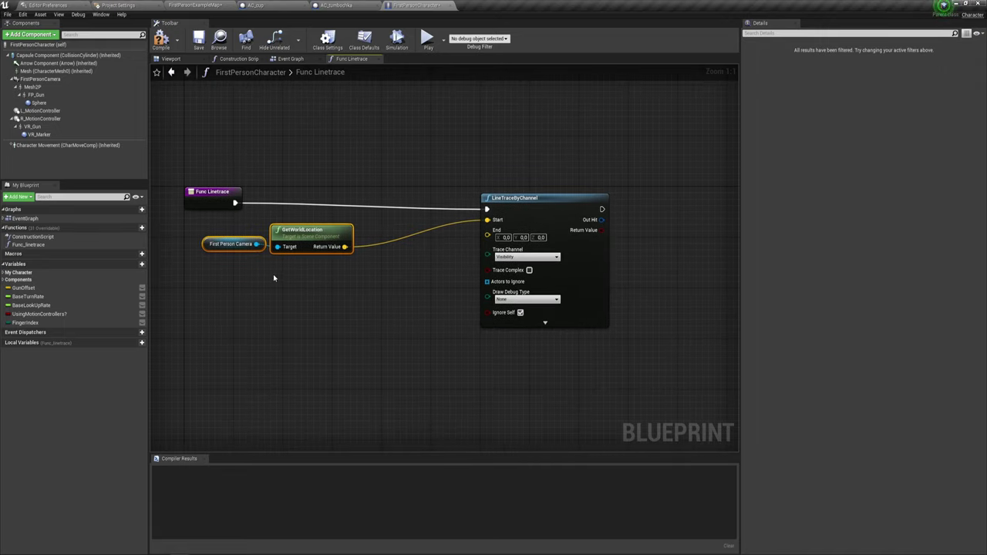
left_click_drag(257, 244, 277, 293)
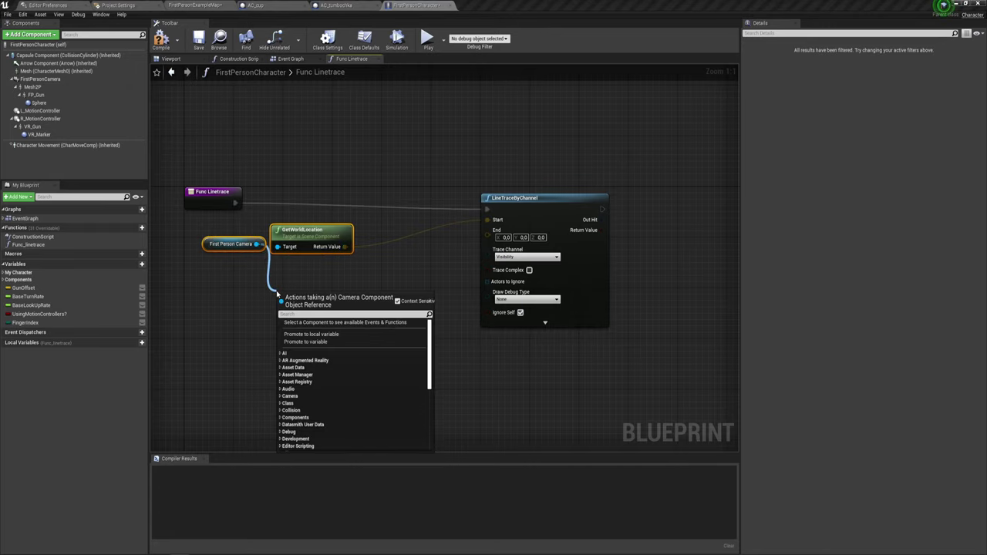
type("get")
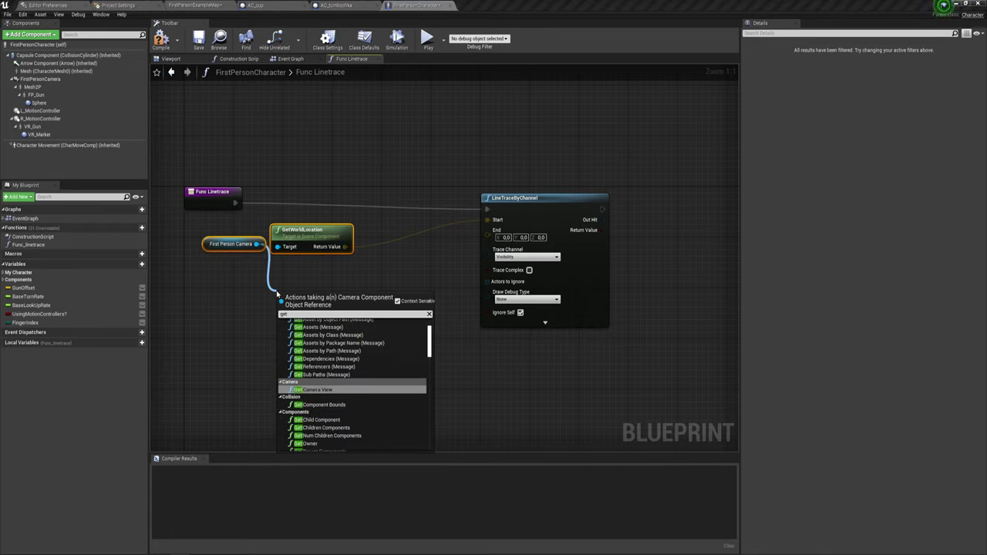
type(" fo")
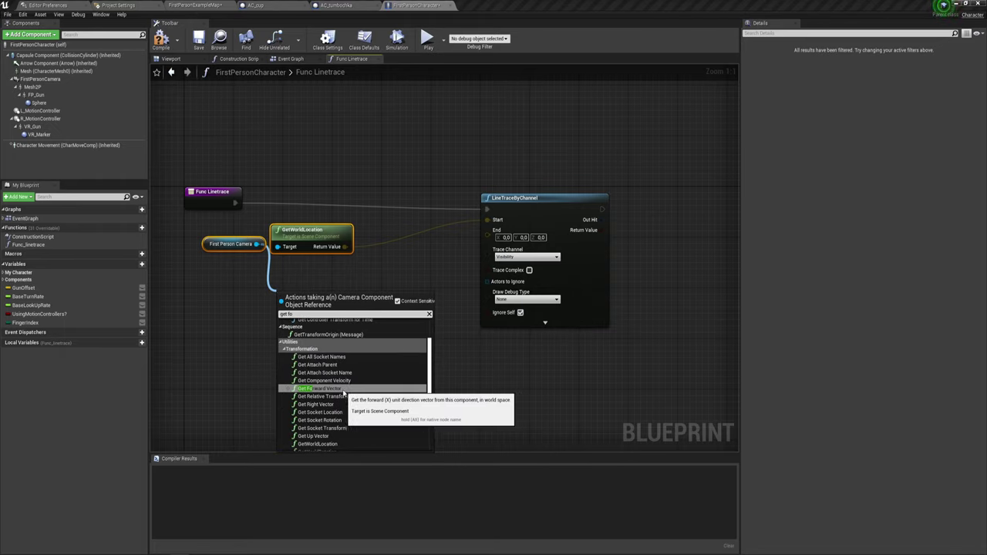
Add the camera's Get Forward Vector and multiply it by 300.
left_click(344, 390)
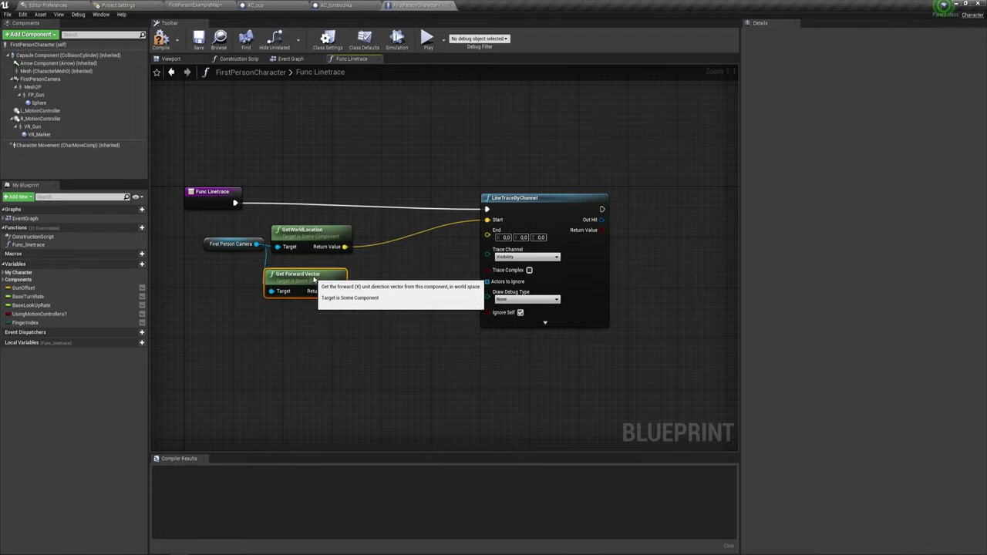
left_click_drag(313, 279, 313, 273)
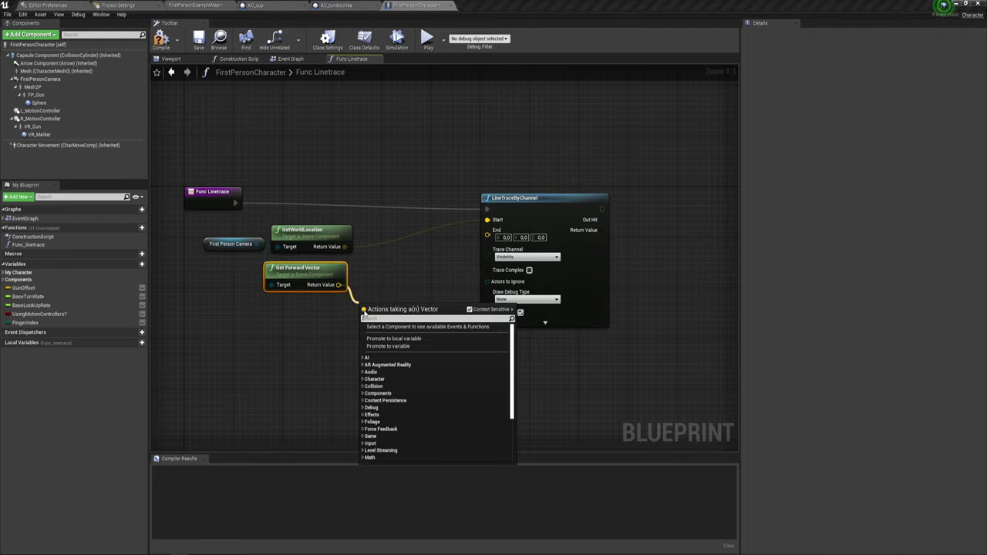
type("*")
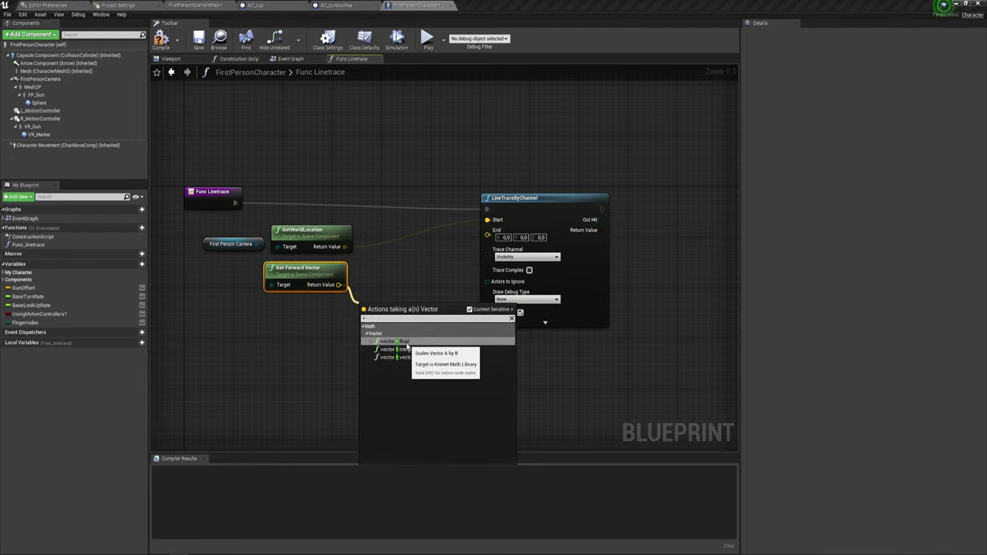
left_click(407, 344)
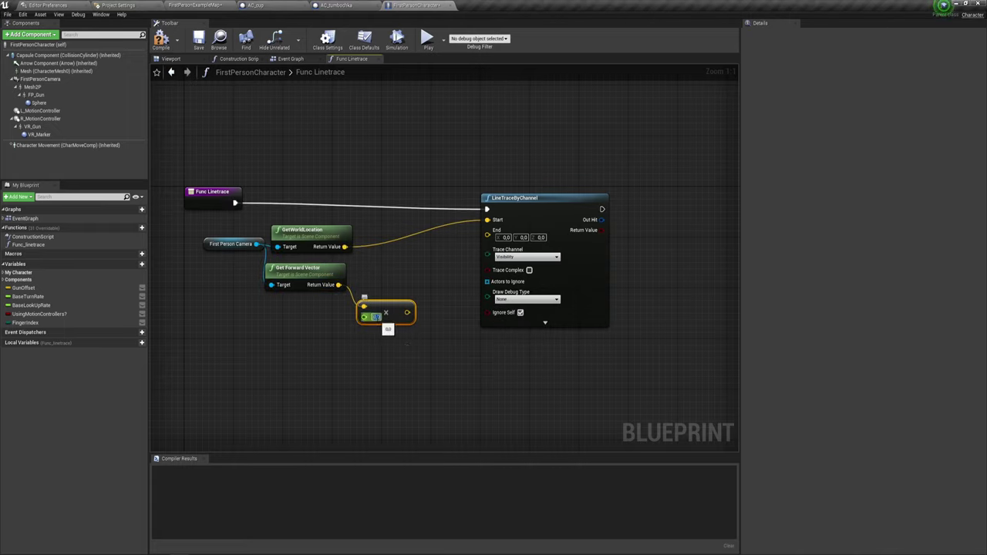
type("300")
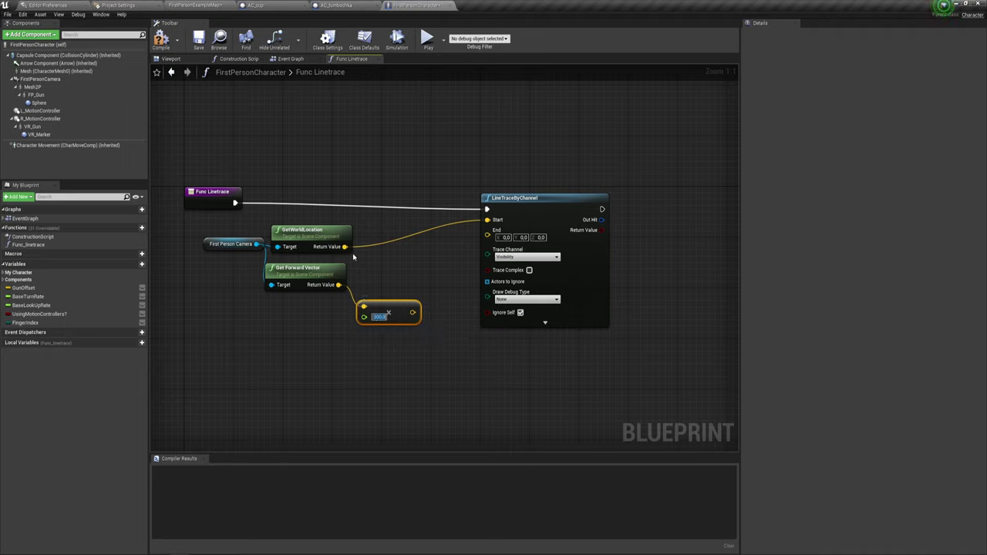
Add the scaled forward vector to the camera location and wire the sum to the trace End.
left_click_drag(345, 247, 404, 251)
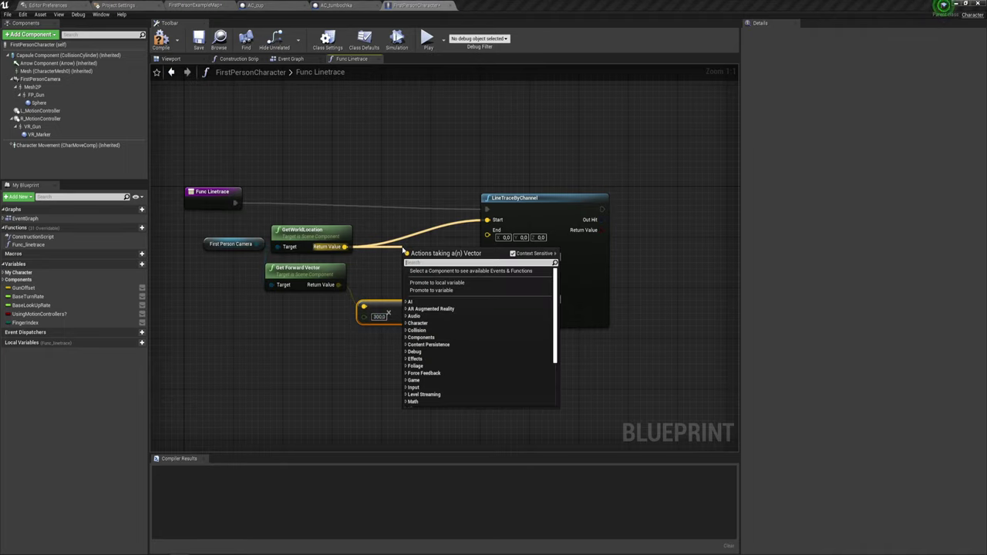
type("+")
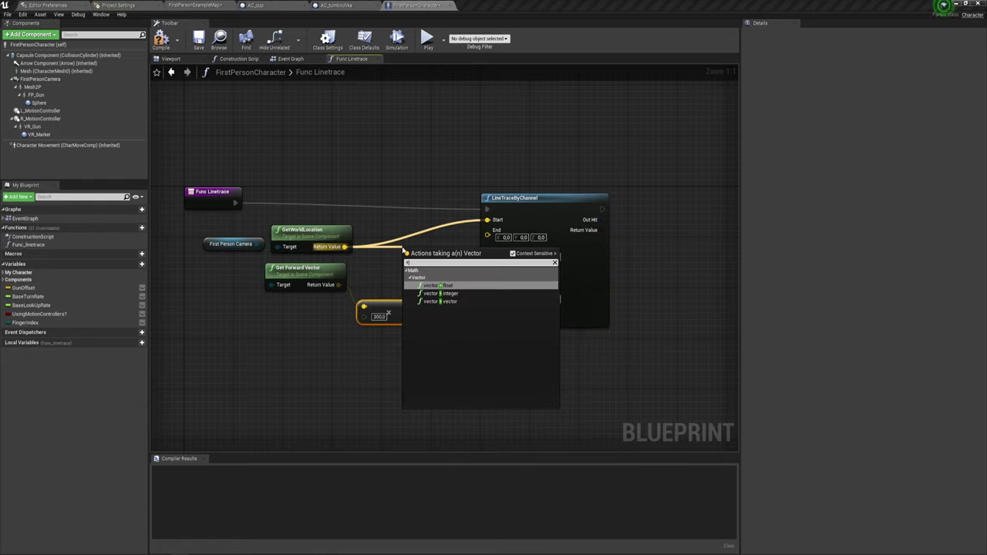
left_click(435, 301)
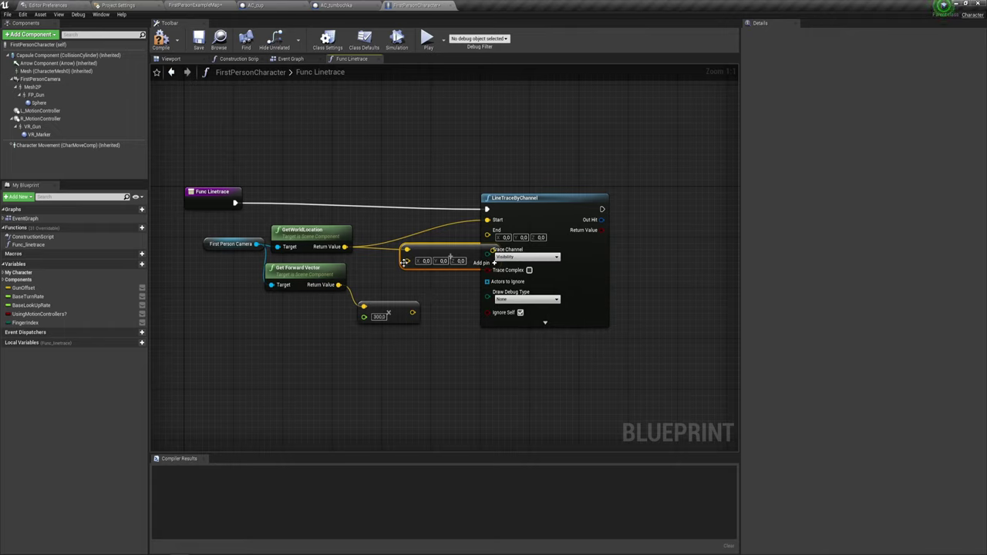
mouse_move(406, 261)
left_mouse_down()
mouse_move(412, 312)
mouse_move(373, 307)
left_mouse_up()
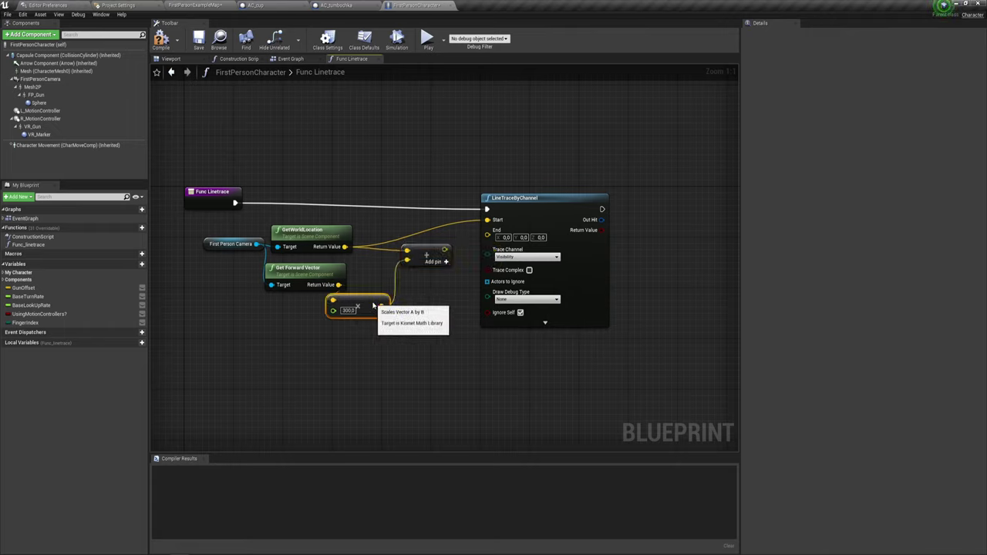
left_click_drag(444, 248, 487, 230)
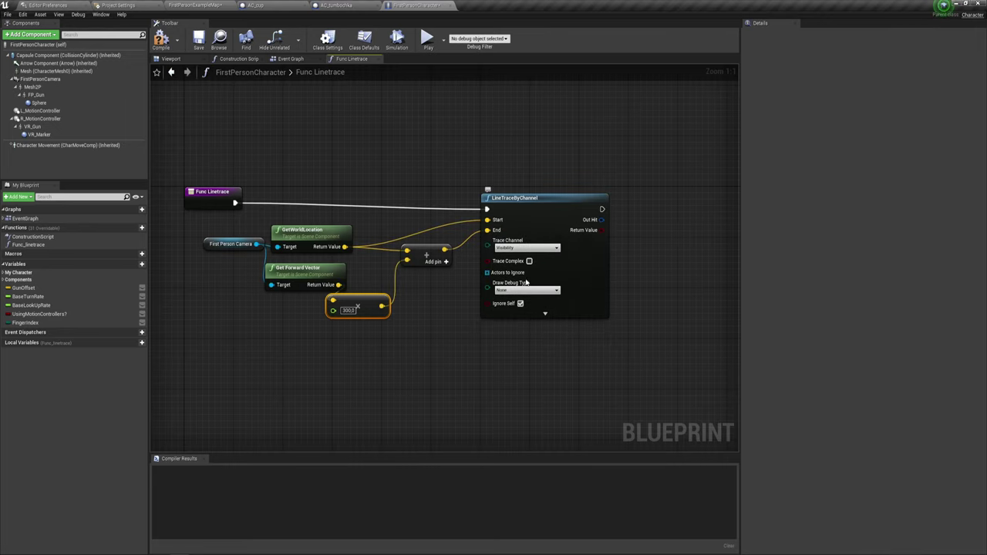
right_click_drag(548, 339, 531, 303)
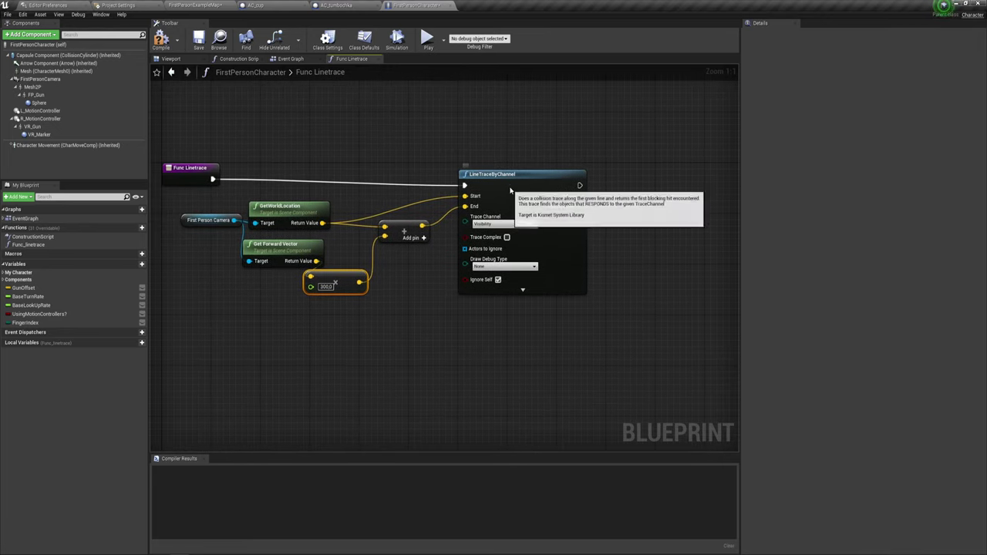
Feed the LineTraceByChannel Out Hit into a fully expanded Break Hit Result node.
left_click(478, 176)
right_click_drag(613, 279, 416, 272)
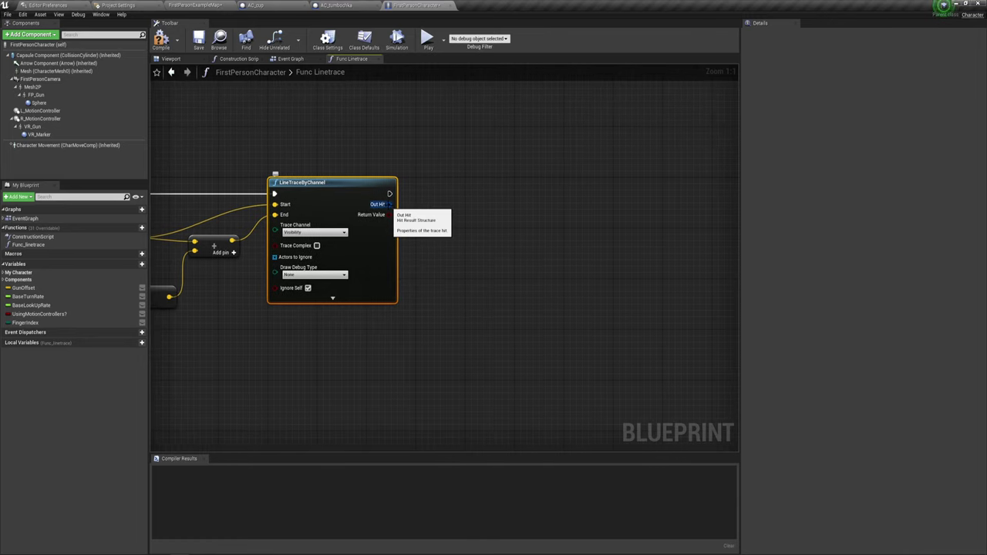
right_click(390, 204)
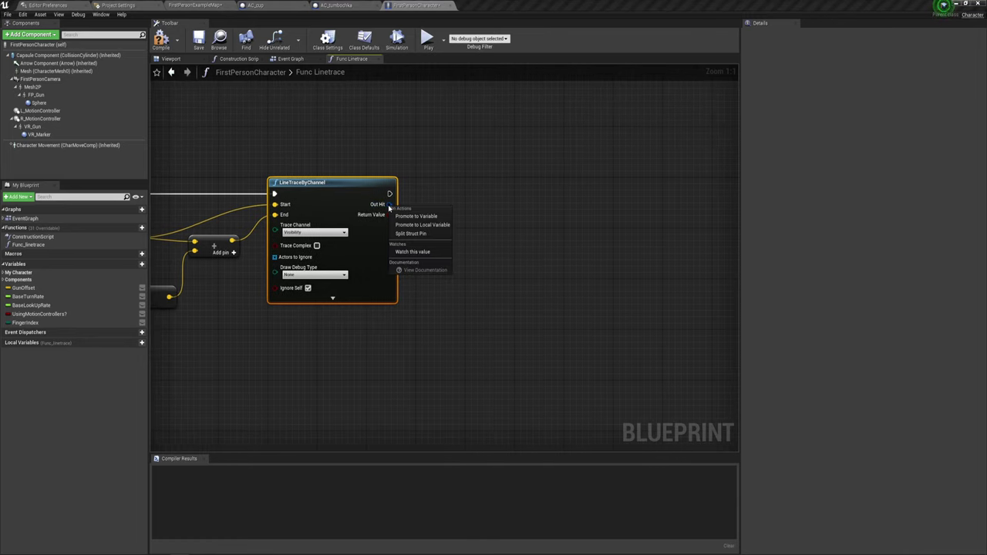
left_click_drag(389, 204, 451, 262)
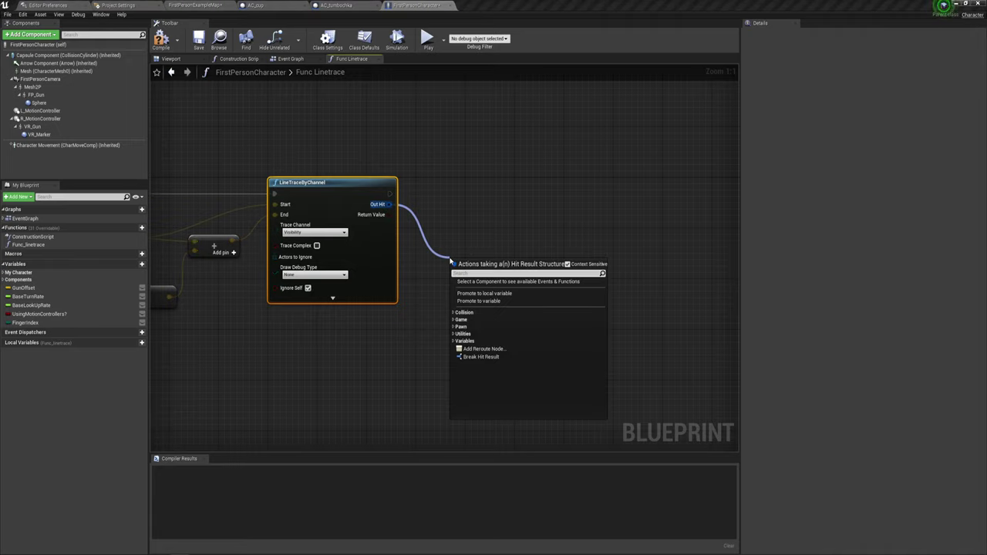
type("bra")
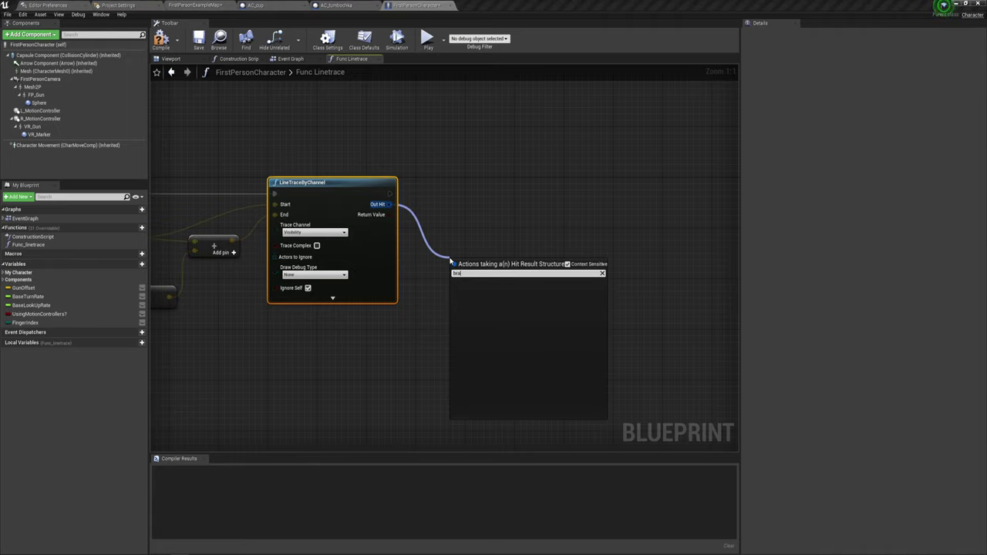
key("BackSpace")
key("Return")
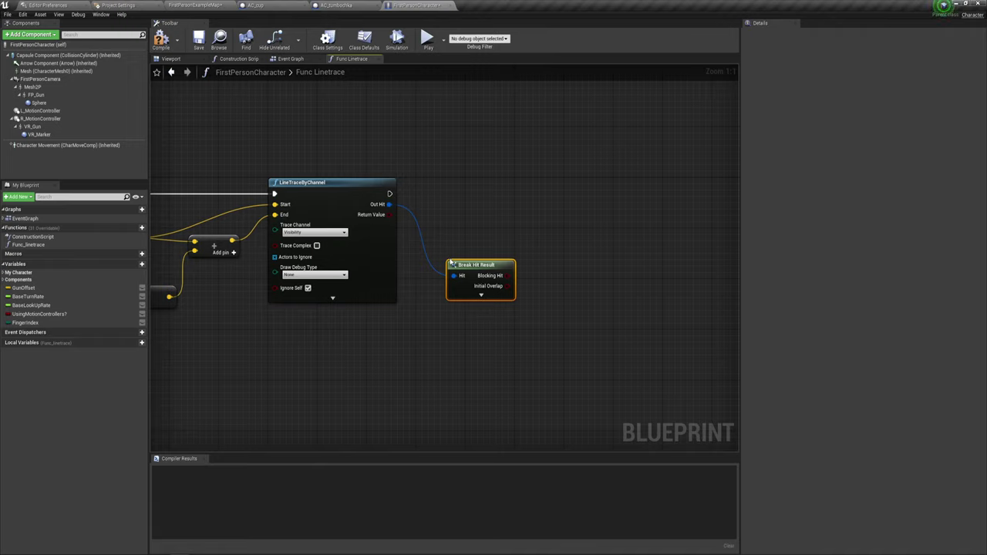
left_click(480, 295)
left_click_drag(486, 268, 455, 226)
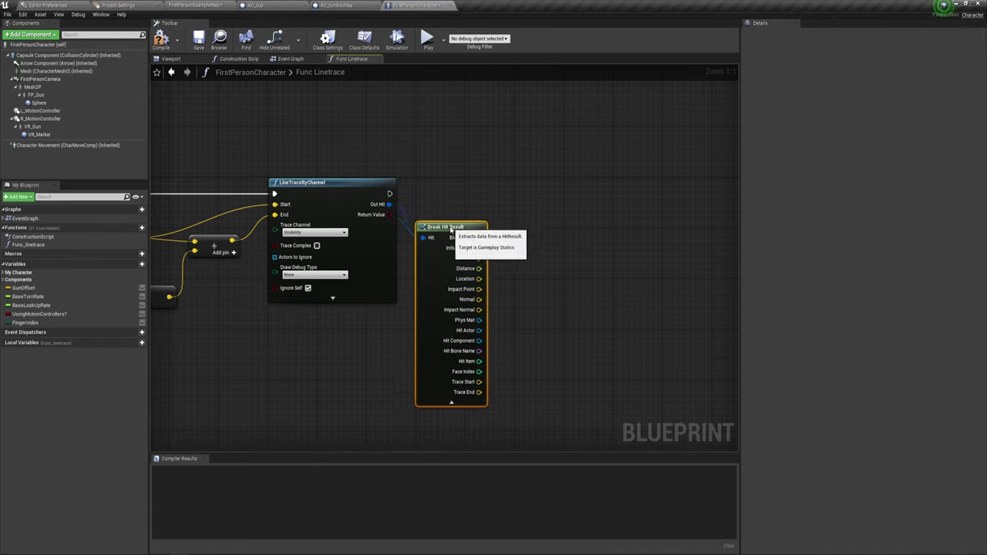
Add a Return Node after the line trace and return its boolean Return Value.
left_click_drag(389, 193, 533, 171)
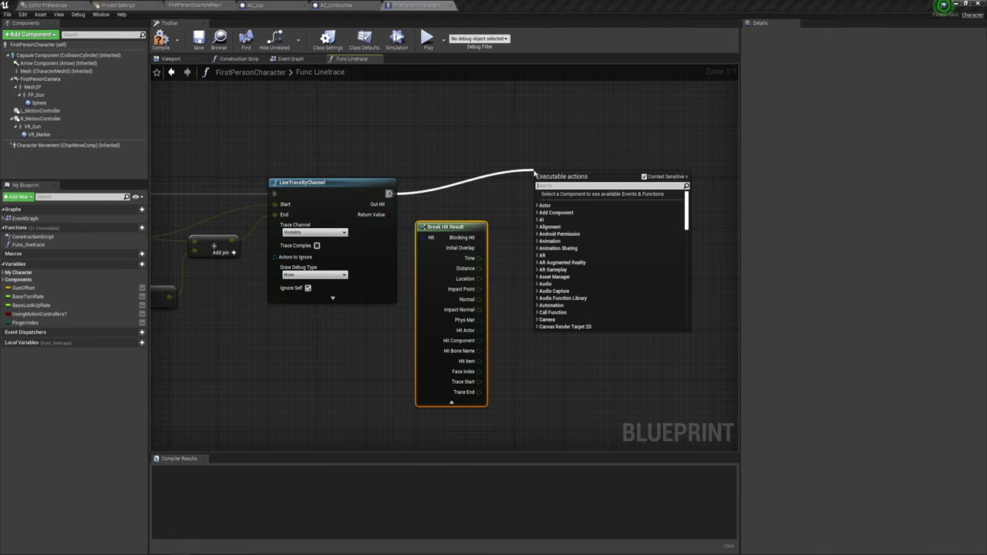
type("r")
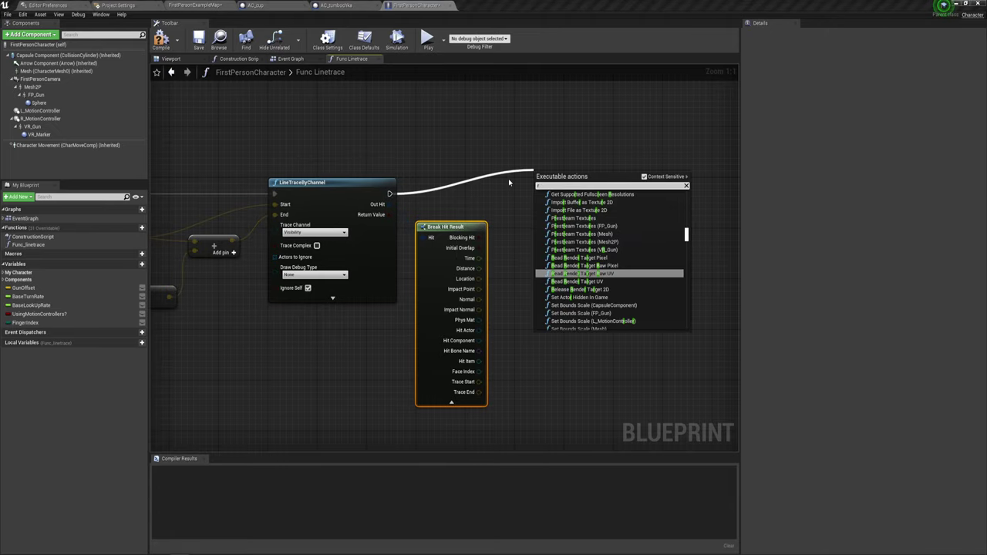
type("etu")
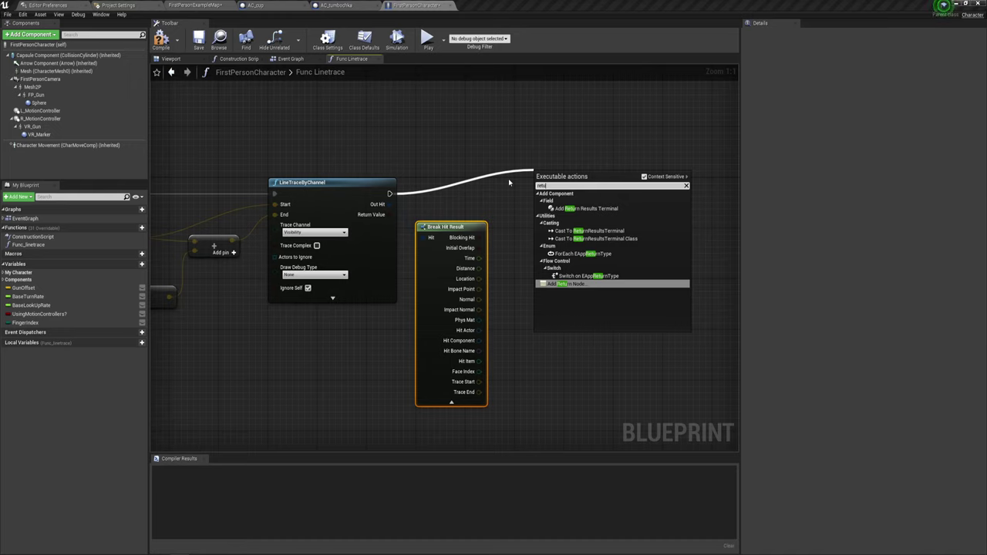
left_click(571, 284)
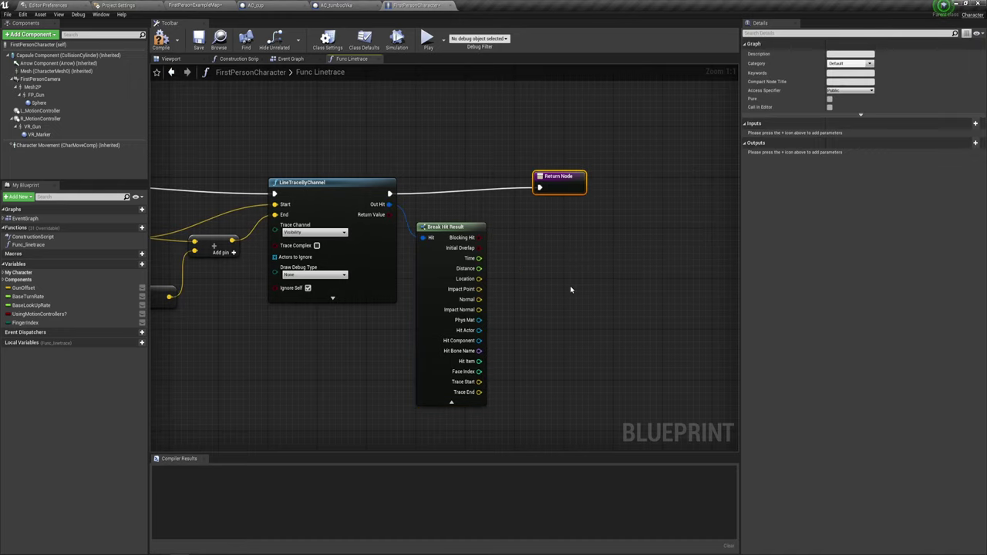
left_click_drag(574, 188, 587, 188)
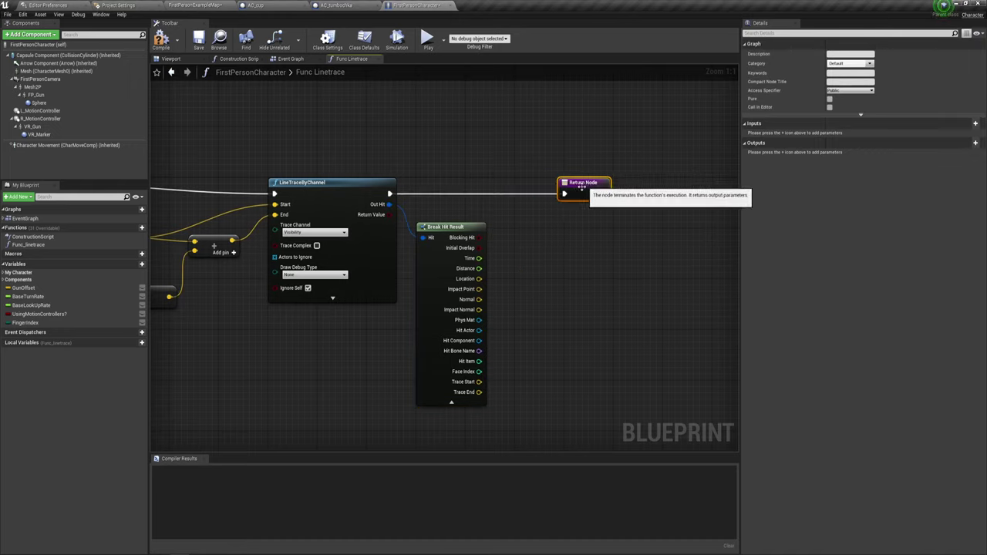
left_click_drag(391, 216, 590, 199)
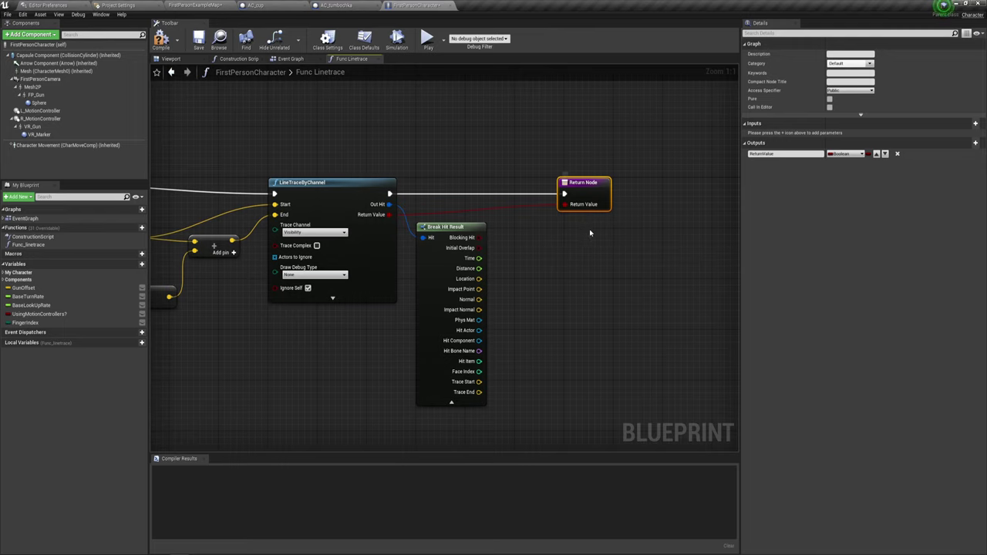
mouse_move(566, 227)
right_mouse_down()
mouse_move(519, 208)
mouse_move(520, 190)
right_mouse_up()
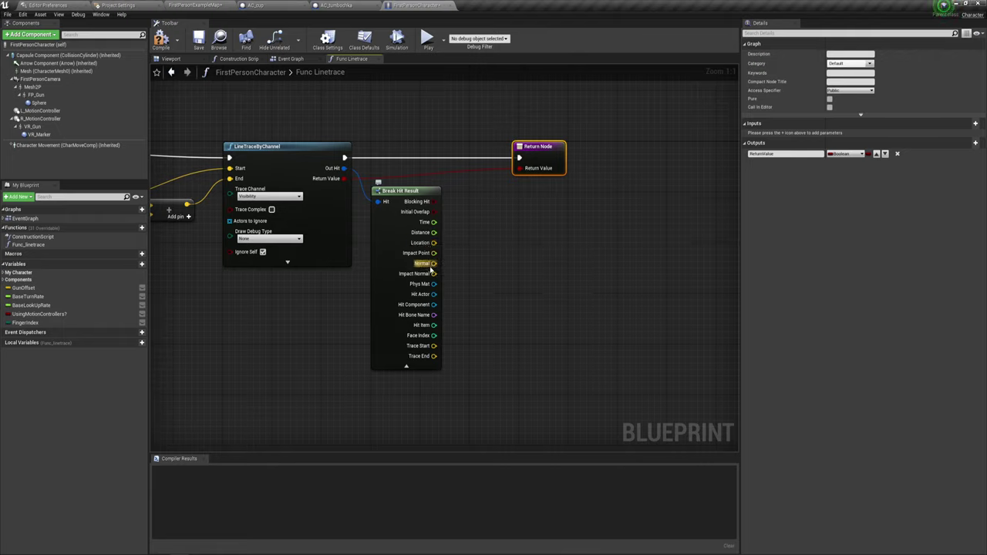
Also return the hit's Hit Actor, Hit Component and Time from the function.
left_click_drag(434, 284, 549, 182)
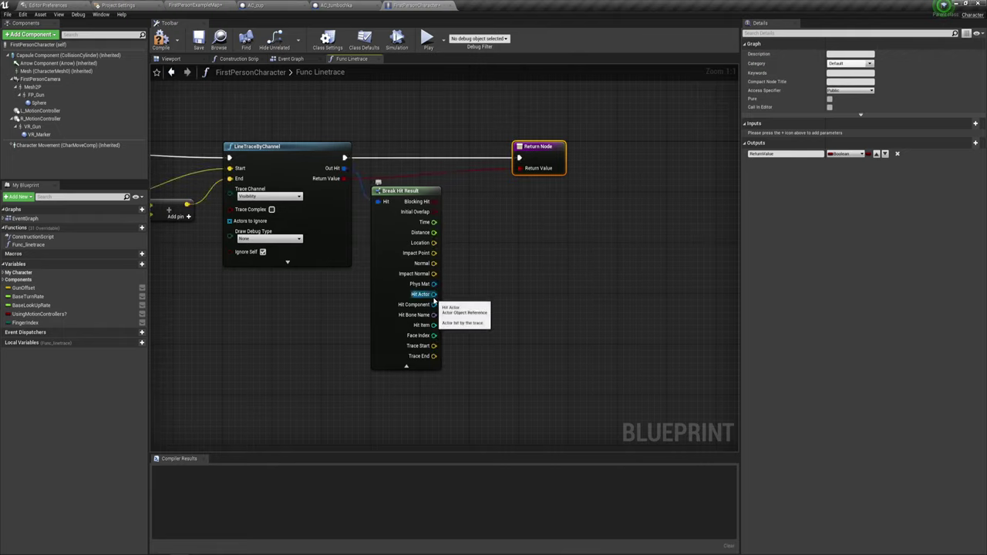
left_click_drag(434, 294, 555, 164)
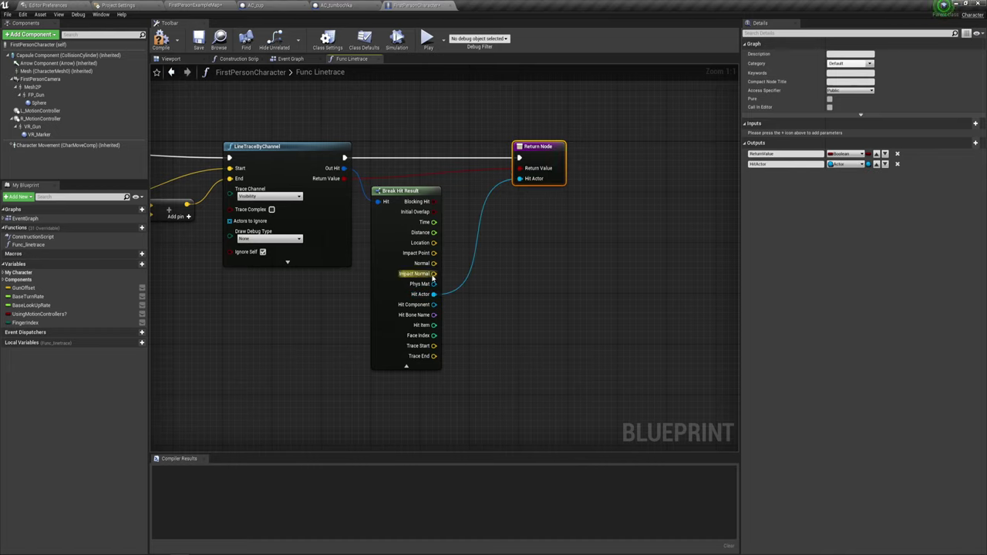
left_click_drag(433, 305, 563, 185)
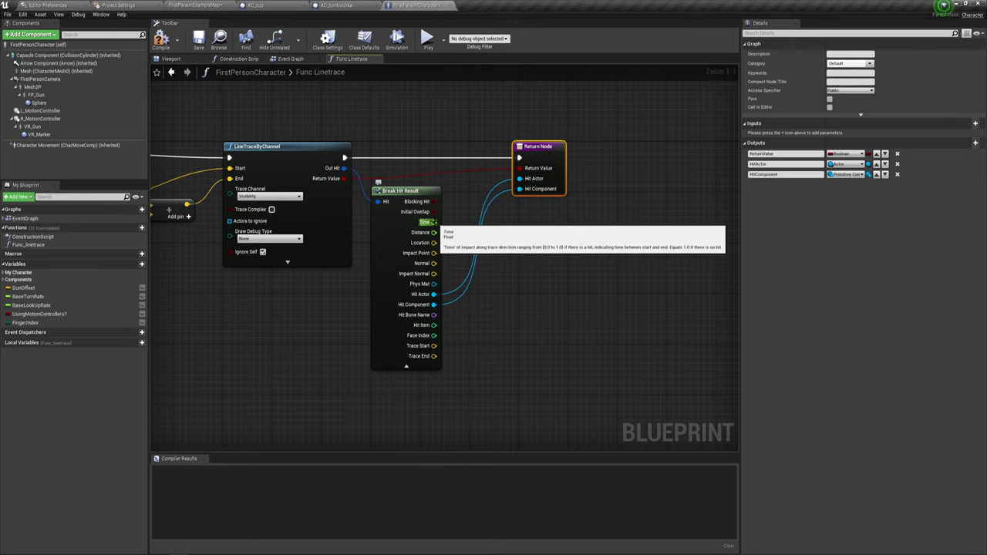
left_click_drag(434, 223, 563, 199)
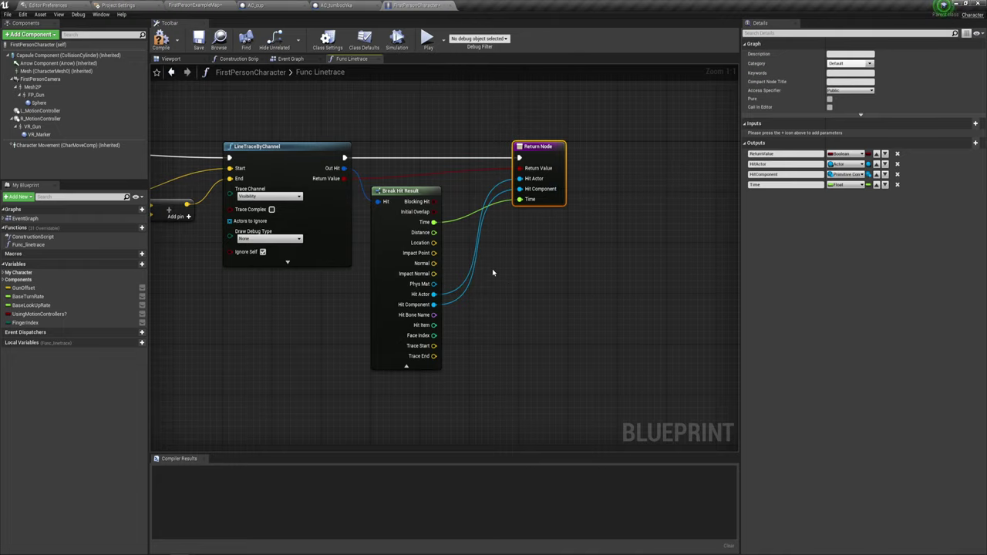
scroll(492, 269, "down", 2)
right_click_drag(453, 278, 518, 266)
right_click_drag(338, 271, 370, 291)
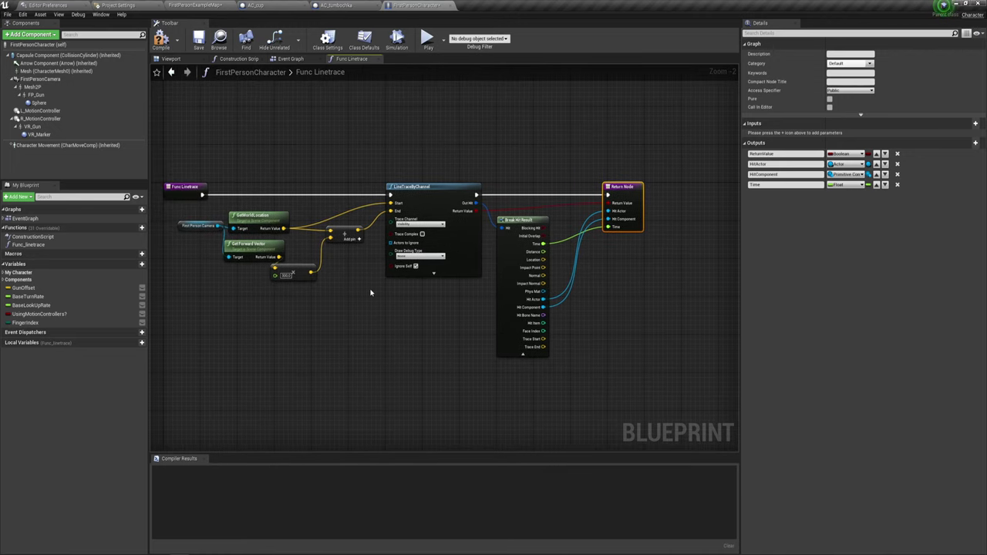
Place a Func_Linetrace call in the Event Graph after reviewing the function's nodes.
left_click(306, 61)
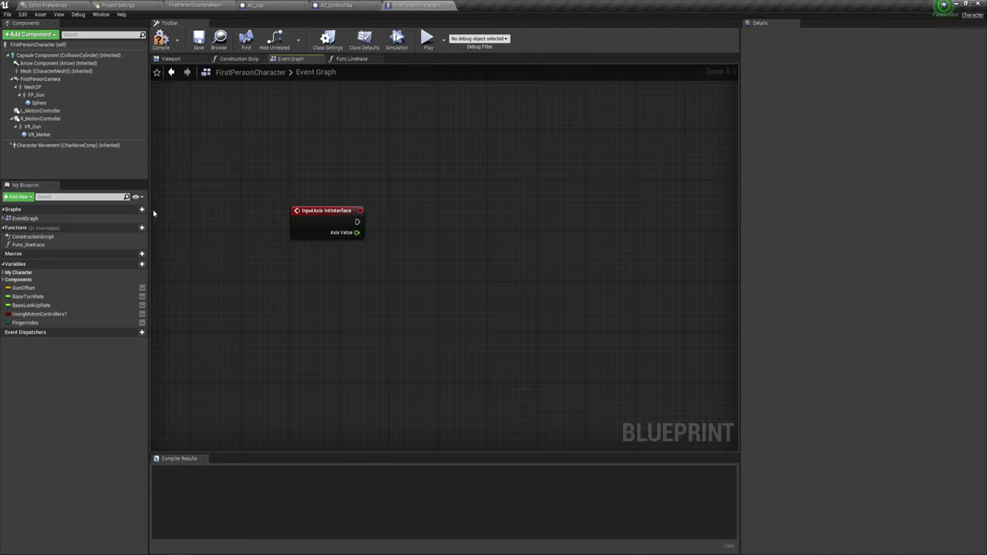
mouse_move(27, 244)
left_mouse_down()
mouse_move(405, 217)
mouse_move(393, 203)
mouse_move(384, 228)
left_mouse_up()
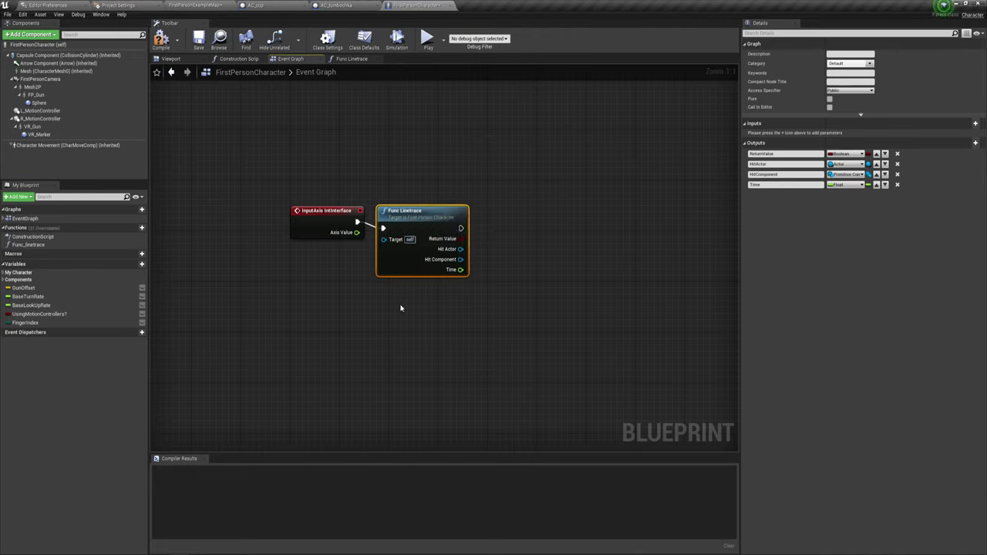
left_click(352, 60)
mouse_move(202, 121)
left_mouse_down()
mouse_move(610, 330)
mouse_move(612, 369)
left_mouse_up()
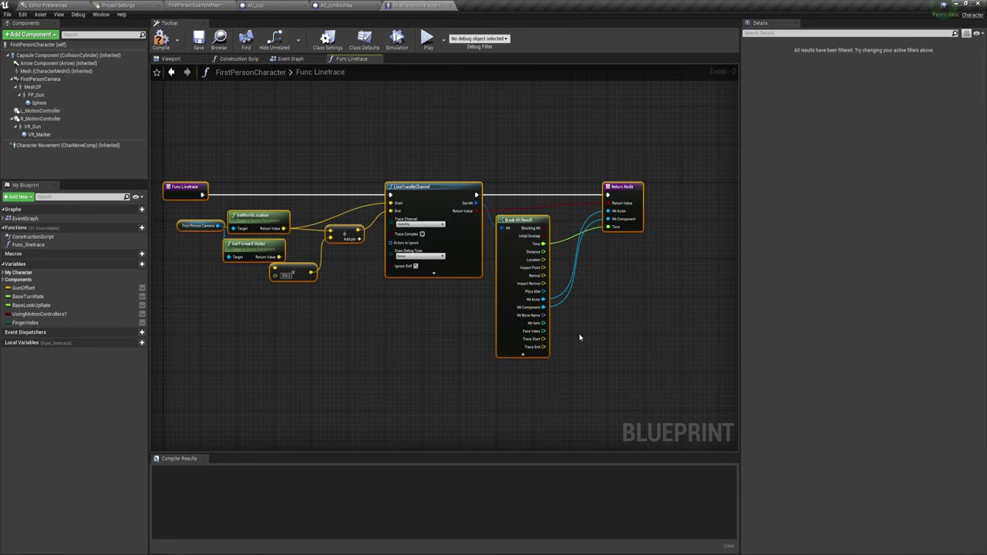
left_click(289, 60)
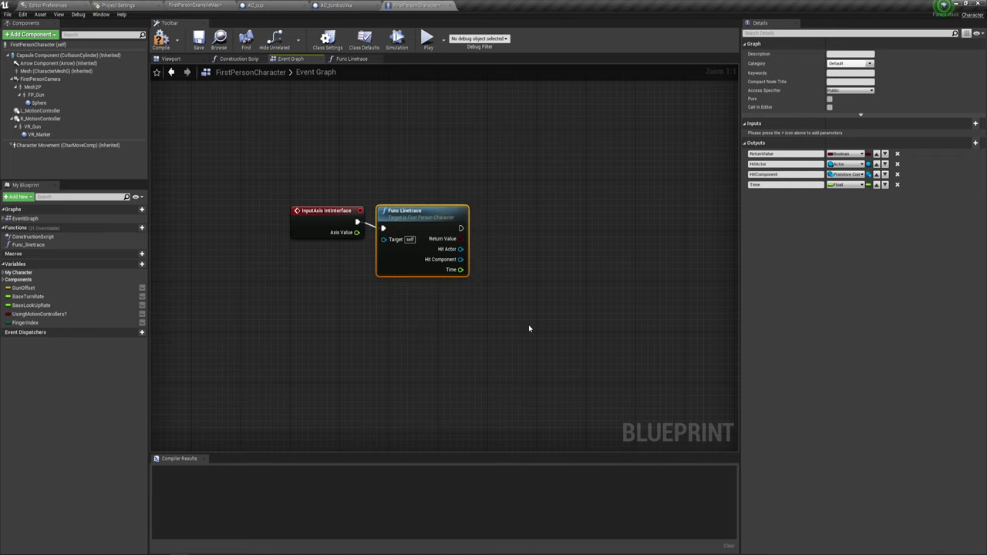
Add a Branch node after the Func Linetrace call.
right_click_drag(418, 269, 399, 289)
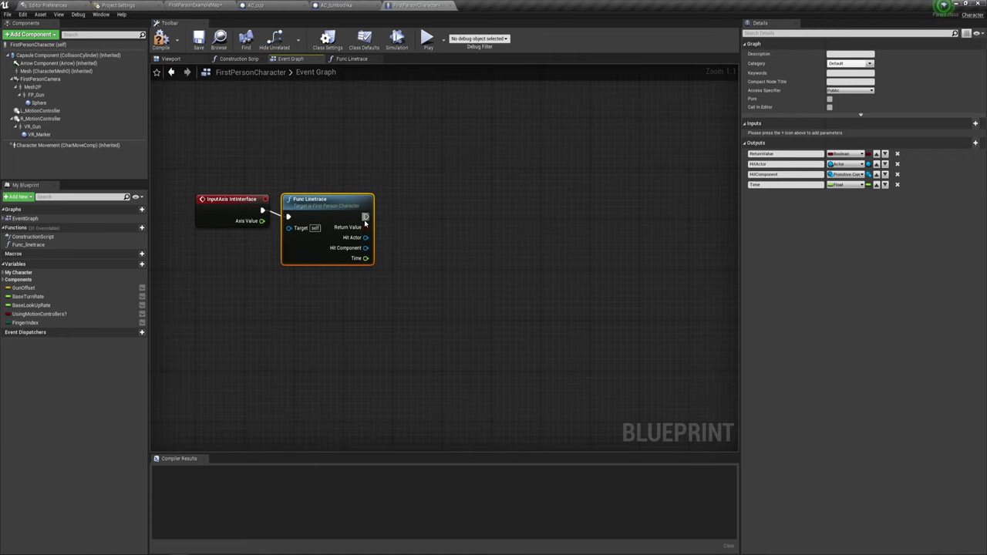
left_click_drag(365, 217, 420, 209)
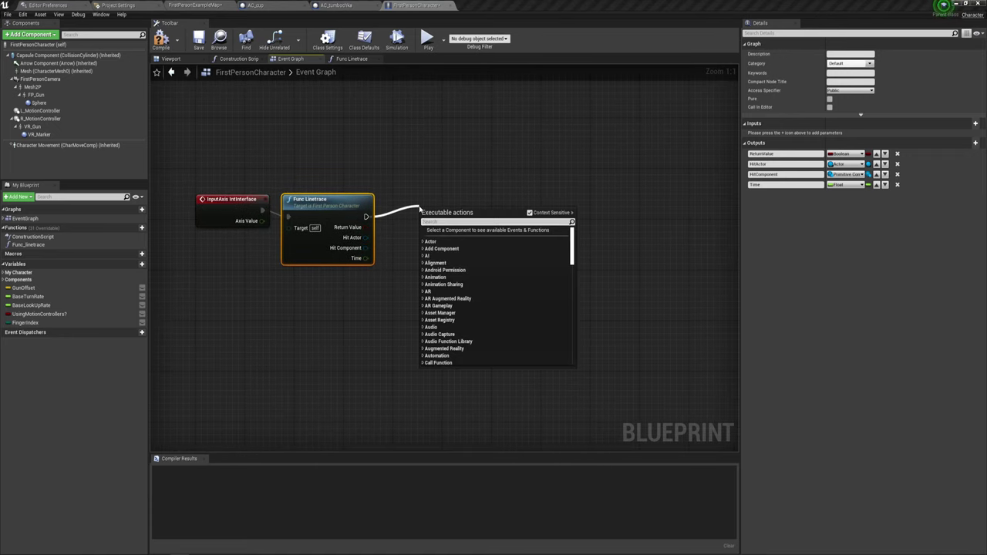
type("branch")
key("Return")
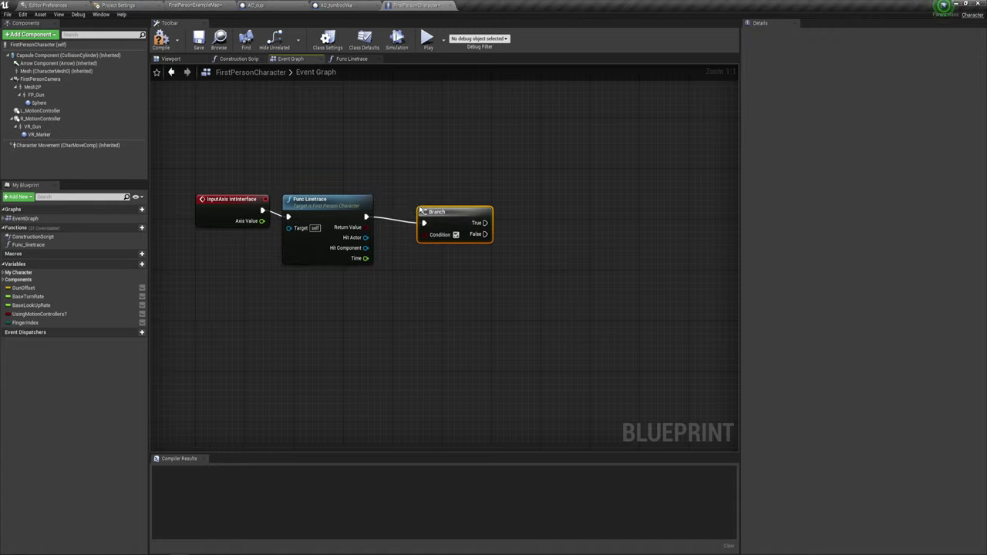
Wire Func Linetrace's Return Value into the Branch Condition and line the Branch up.
left_click_drag(365, 227, 423, 234)
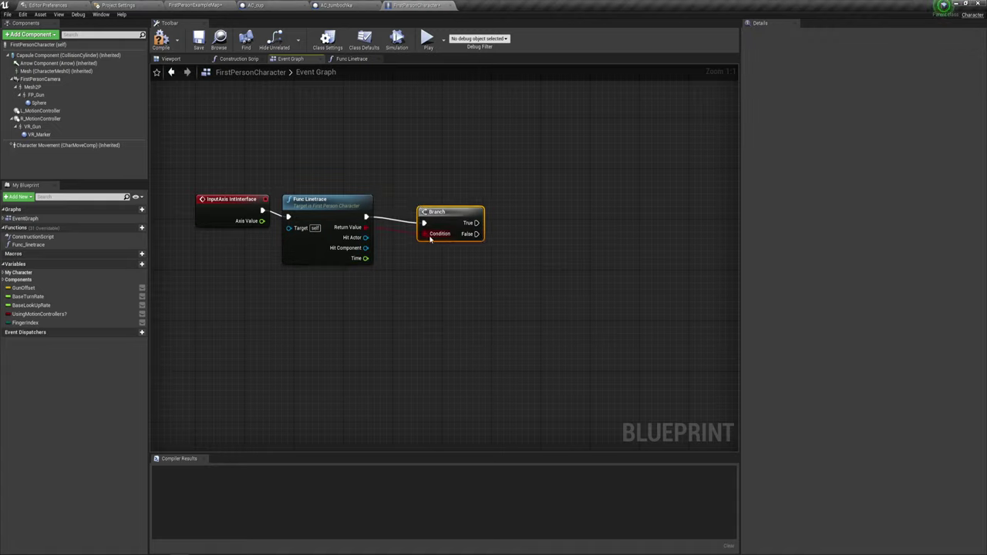
left_click_drag(442, 216, 423, 210)
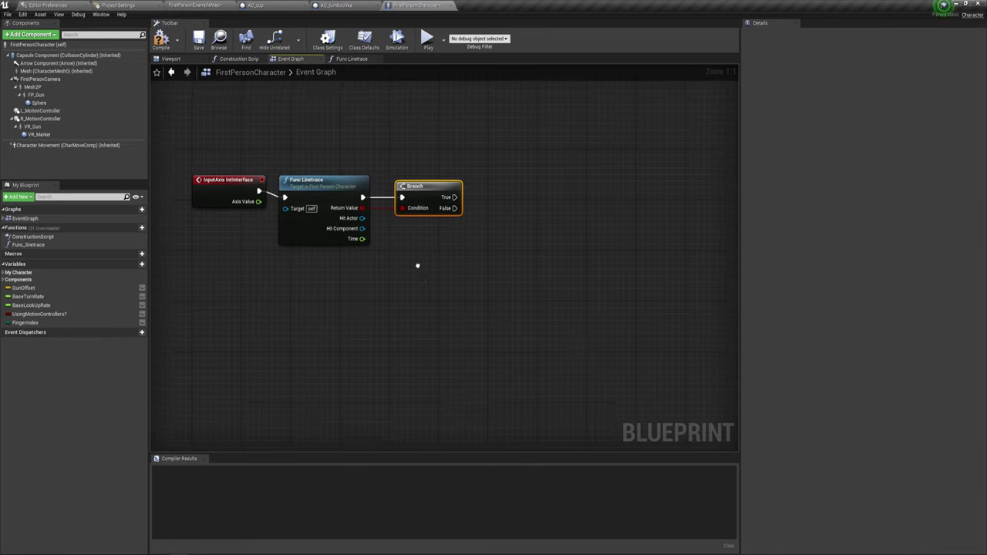
mouse_move(417, 264)
right_mouse_down()
mouse_move(387, 262)
mouse_move(419, 265)
right_mouse_up()
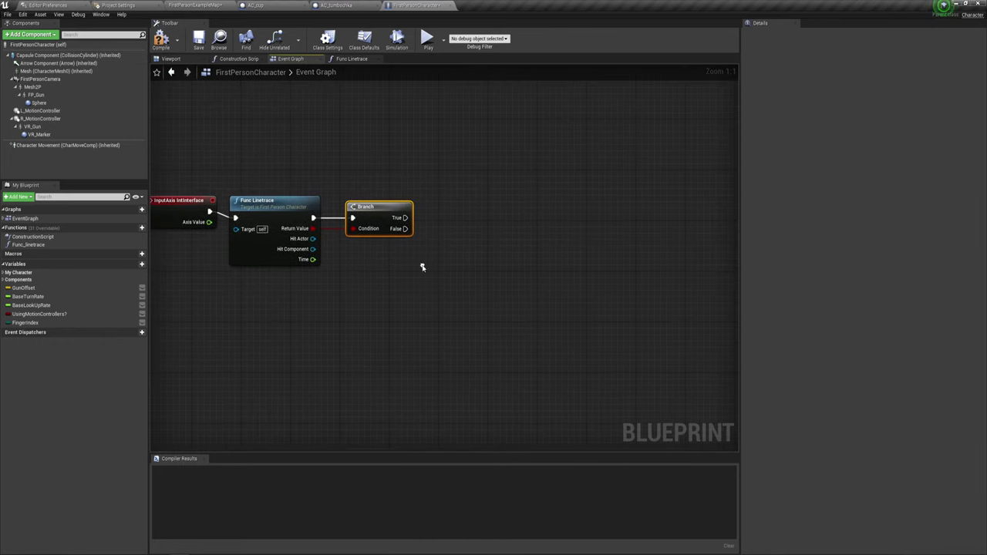
Search 'does' among the actions for Func Linetrace's Hit Actor.
left_click_drag(404, 217, 466, 188)
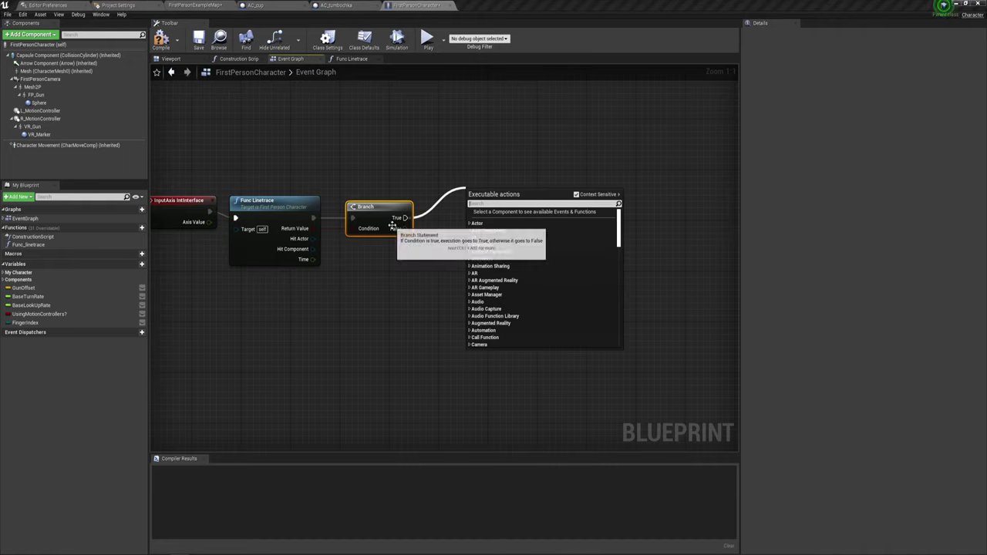
left_click_drag(404, 228, 439, 255)
left_click(444, 214)
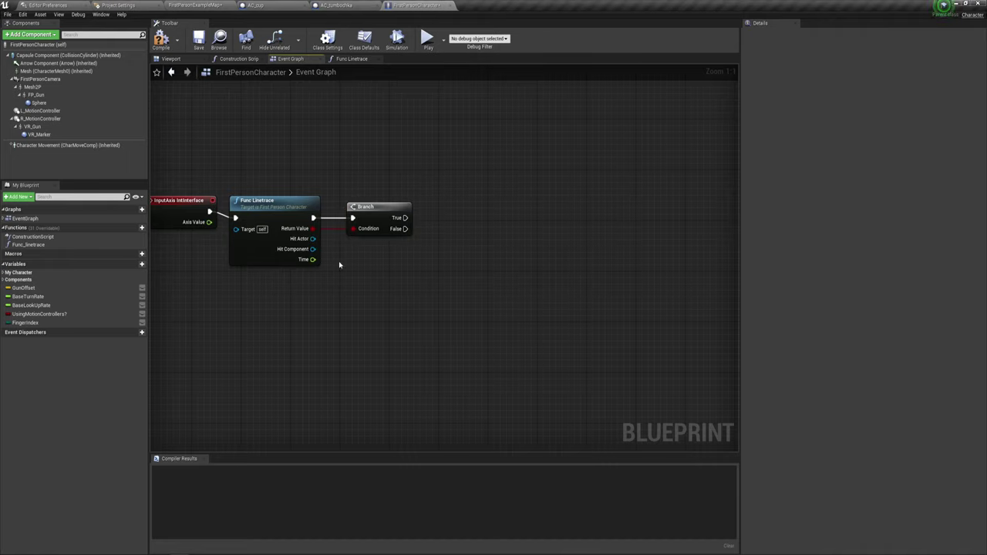
left_click_drag(313, 239, 443, 284)
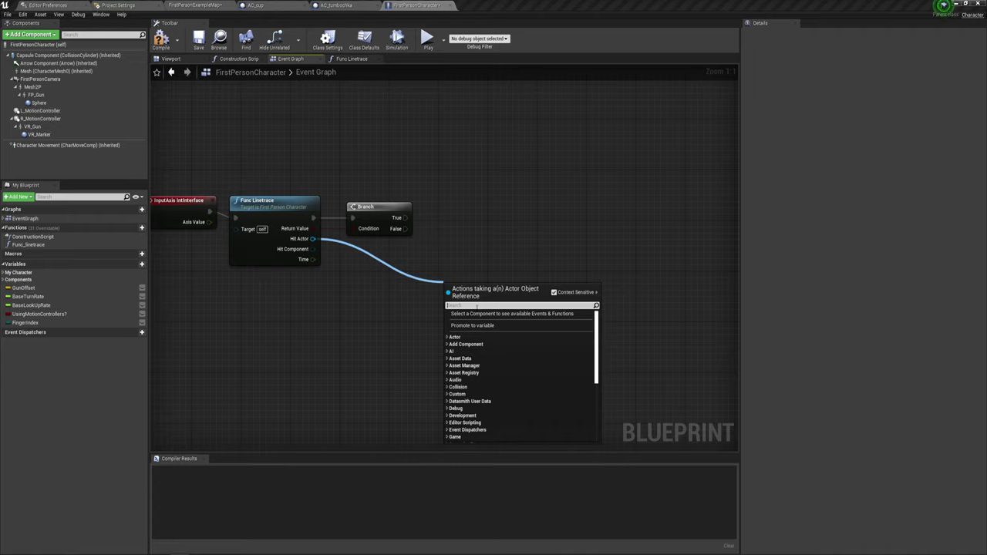
type("do")
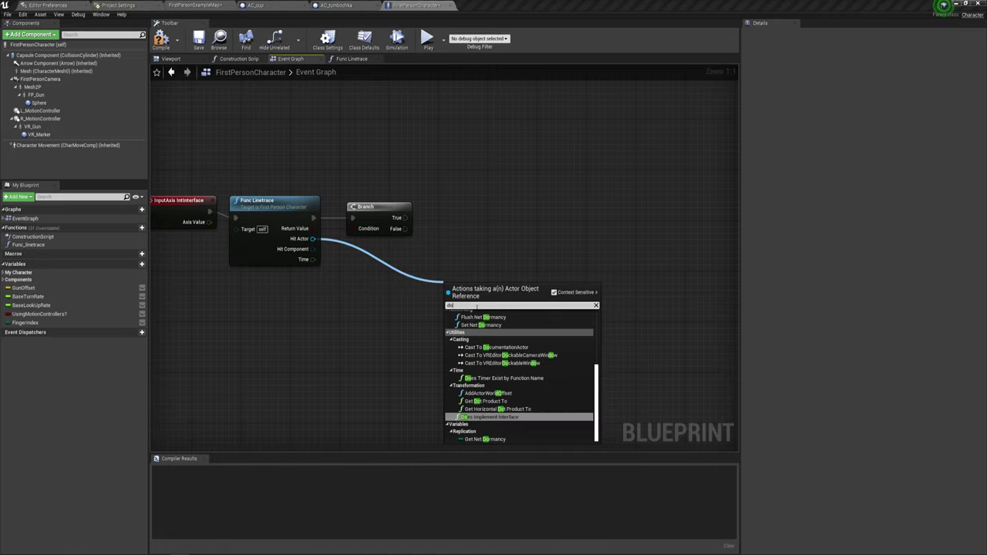
type("es")
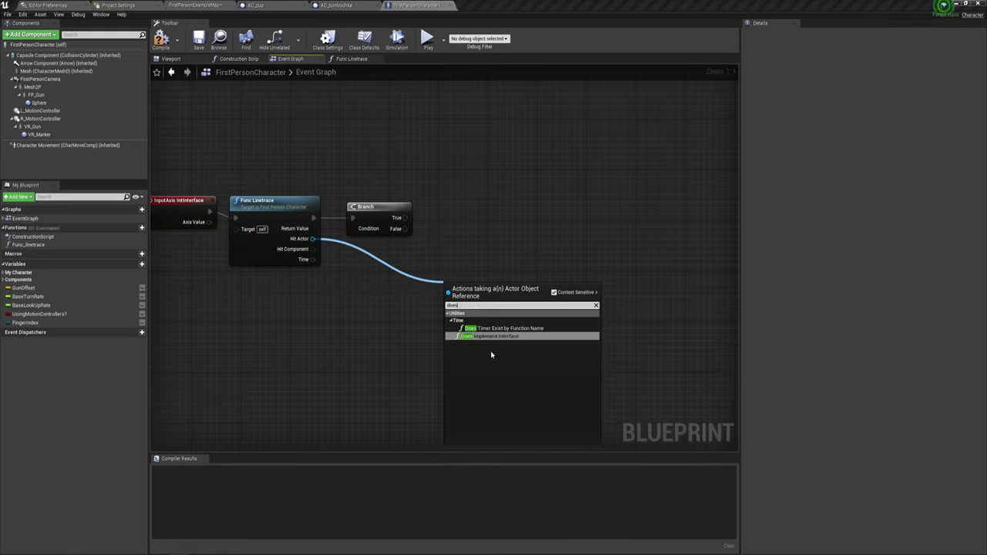
Add a Does Implement Interface check on the Hit Actor, leaving the interface unset.
left_click(502, 337)
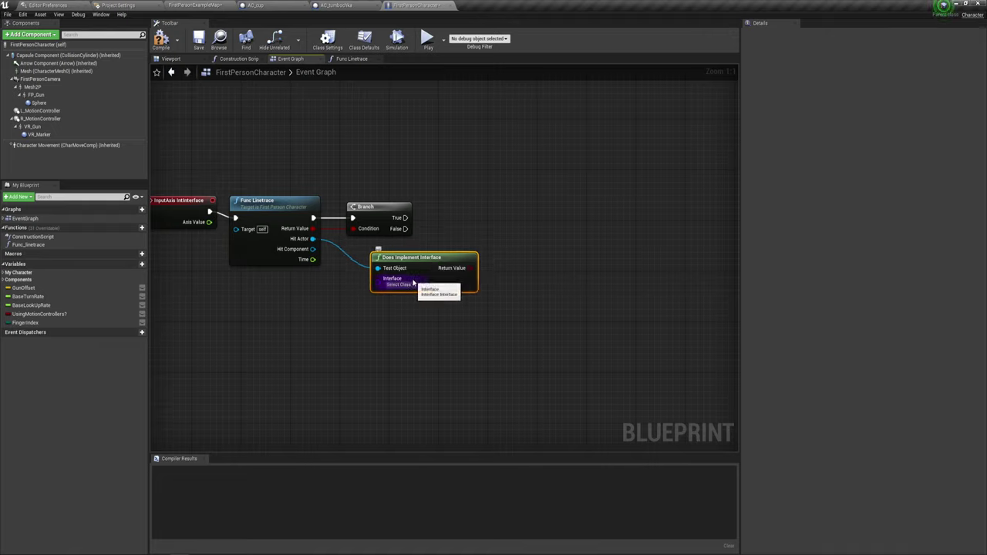
left_click(413, 285)
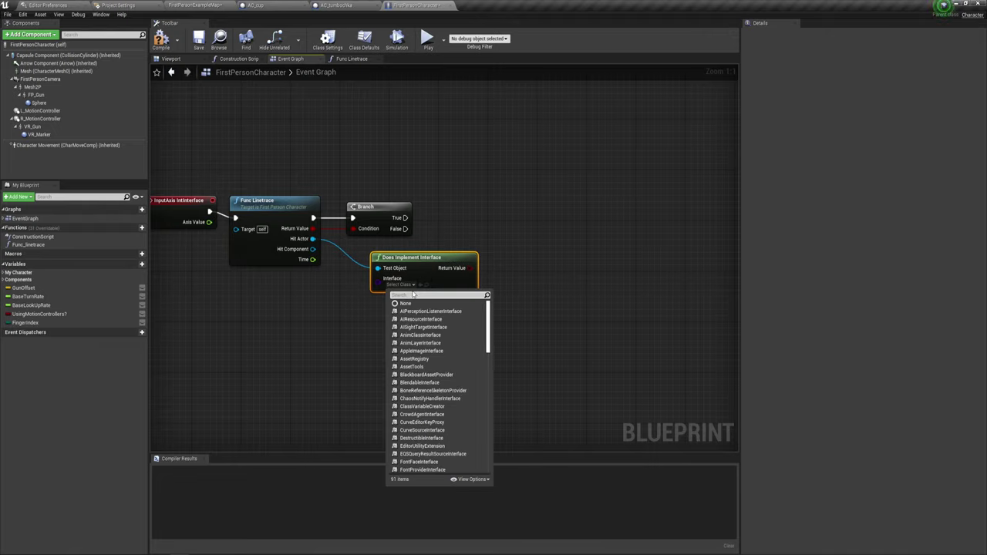
left_click(488, 274)
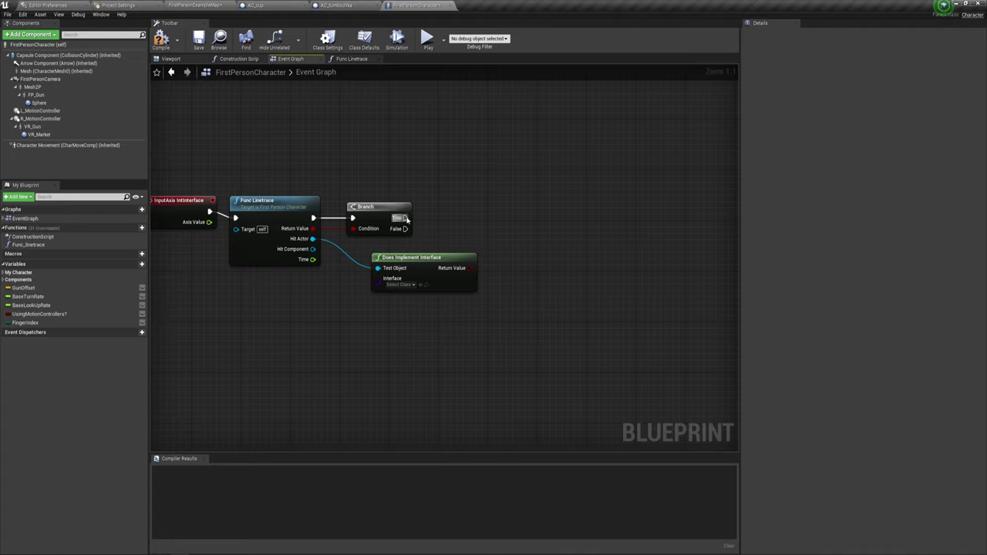
Place a second Branch on the first Branch's true outcome.
left_click_drag(406, 218, 511, 188)
type("bra")
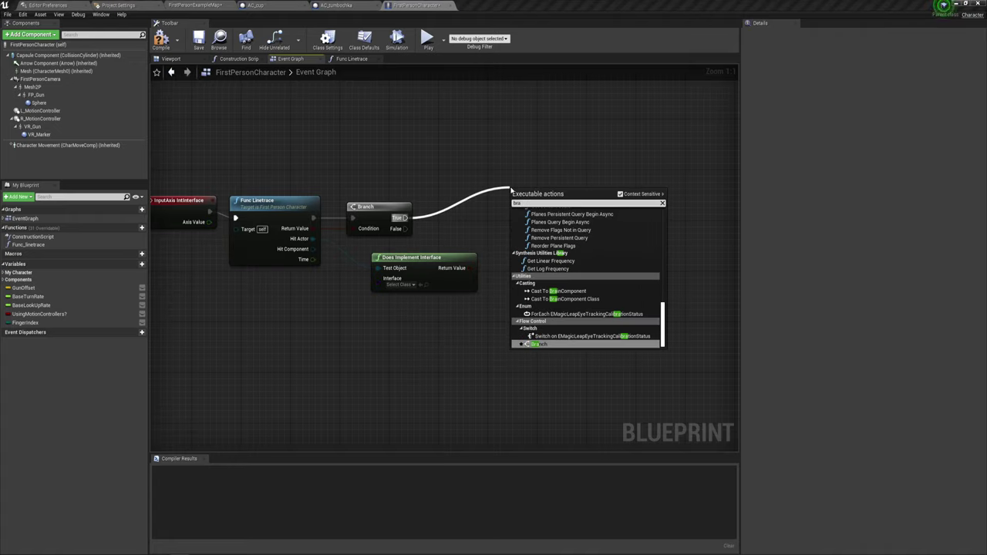
key("Return")
mouse_move(471, 268)
left_mouse_down()
mouse_move(509, 246)
mouse_move(520, 217)
mouse_move(508, 217)
left_mouse_up()
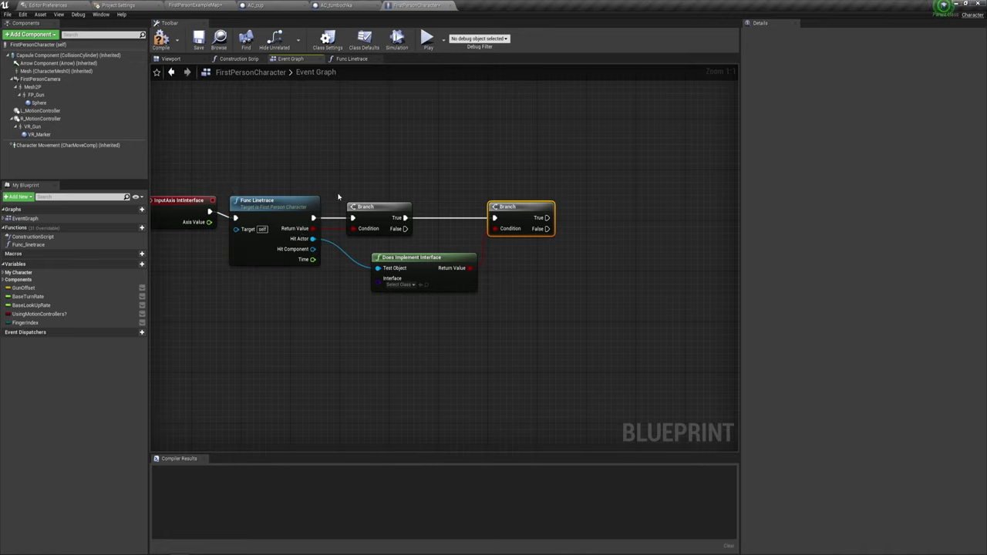
Select the Func Linetrace and Does Implement Interface nodes, then return to FirstPersonExampleMap.
mouse_move(231, 151)
left_mouse_down()
mouse_move(327, 291)
mouse_move(341, 333)
left_mouse_up()
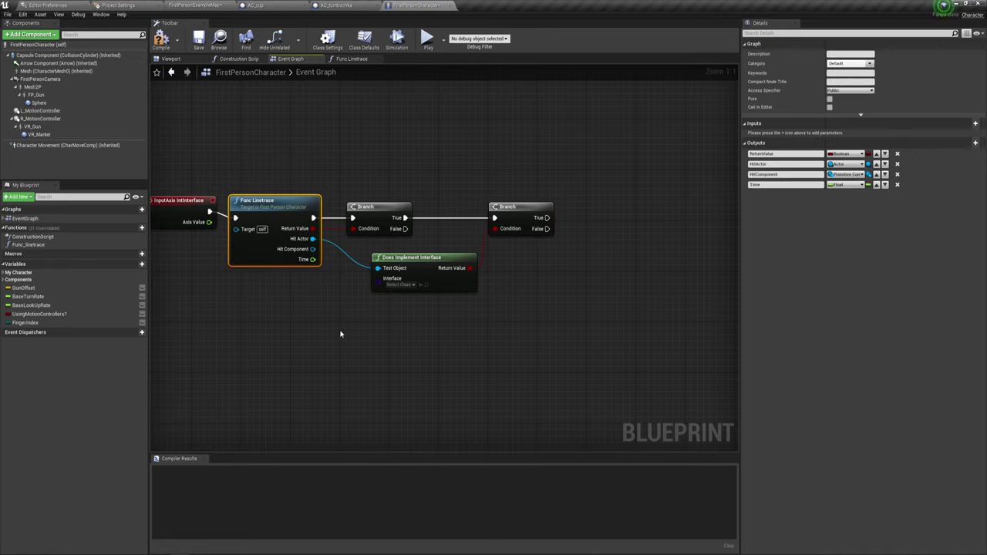
left_click_drag(283, 163, 321, 265)
mouse_move(220, 143)
left_mouse_down()
mouse_move(339, 306)
mouse_move(337, 291)
left_mouse_up()
left_click_drag(344, 315, 525, 255)
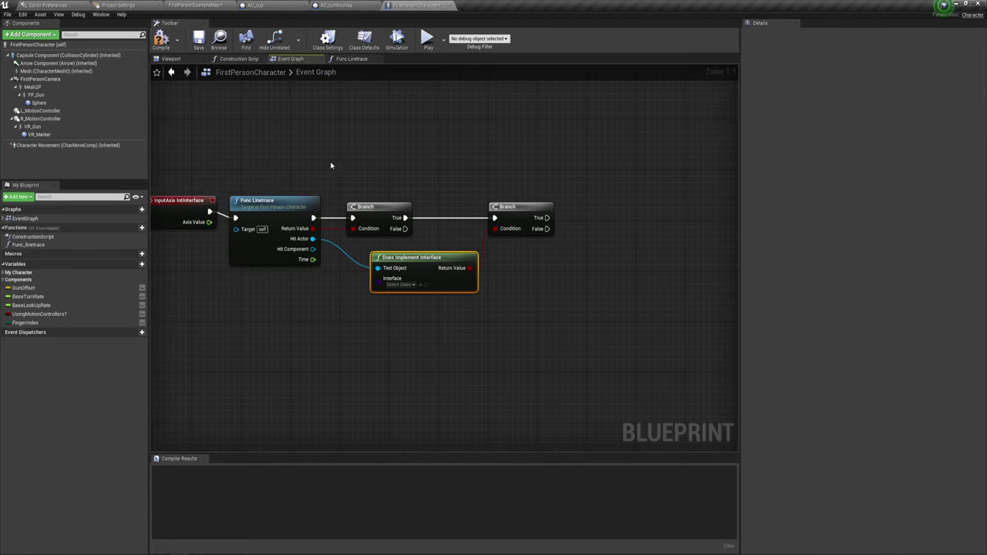
left_click(186, 5)
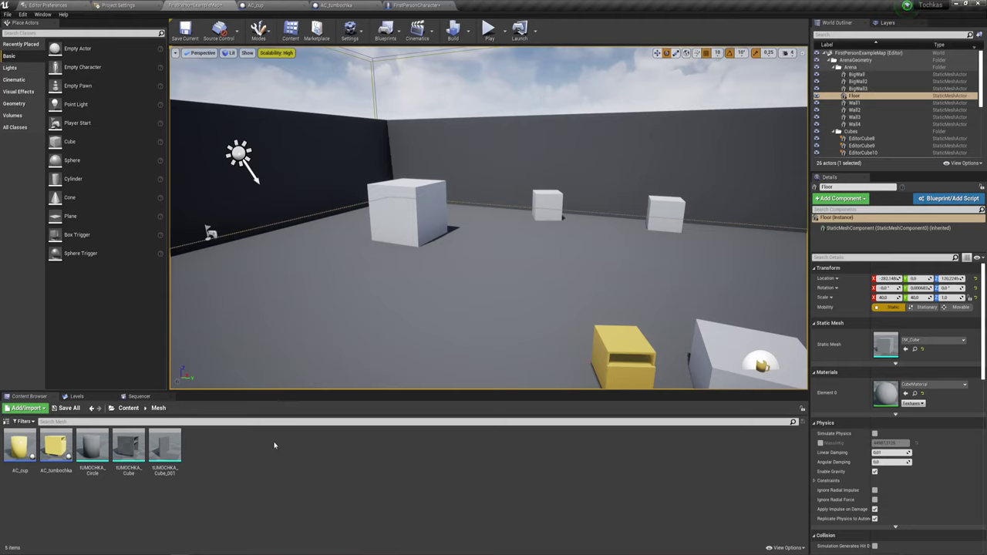
In the top Content folder, add a Blueprint Interface asset named MyInterface.
left_click(128, 408)
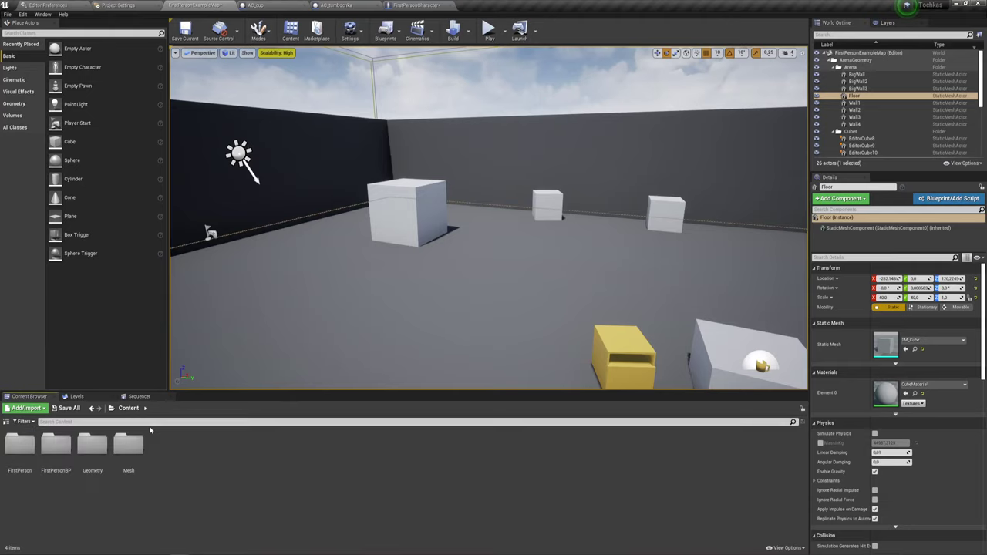
right_click(200, 460)
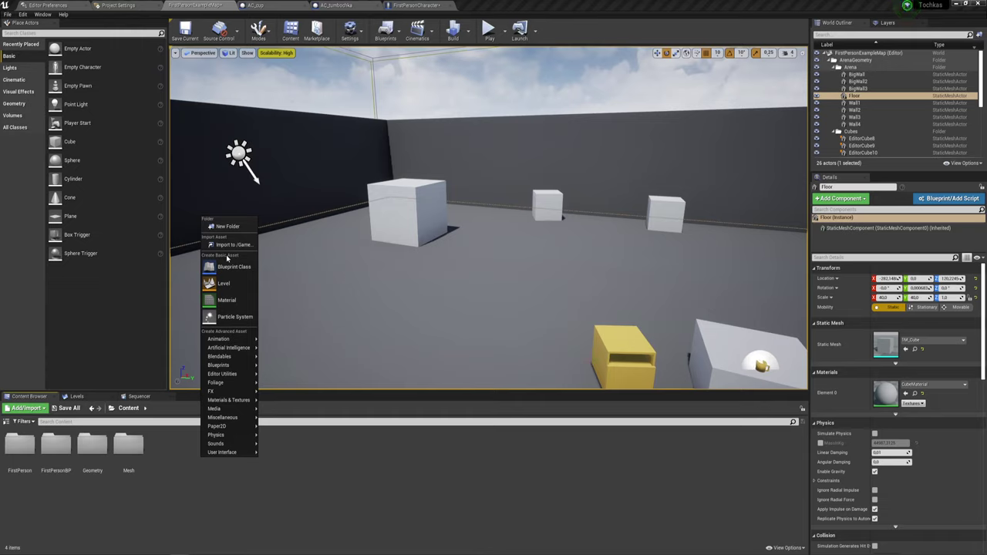
mouse_move(221, 368)
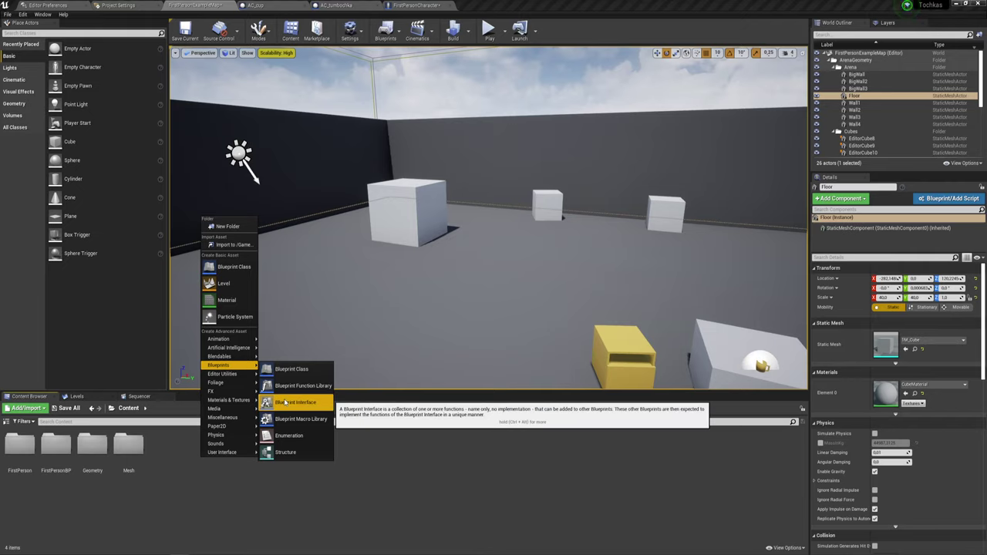
left_click(285, 401)
type("MyI")
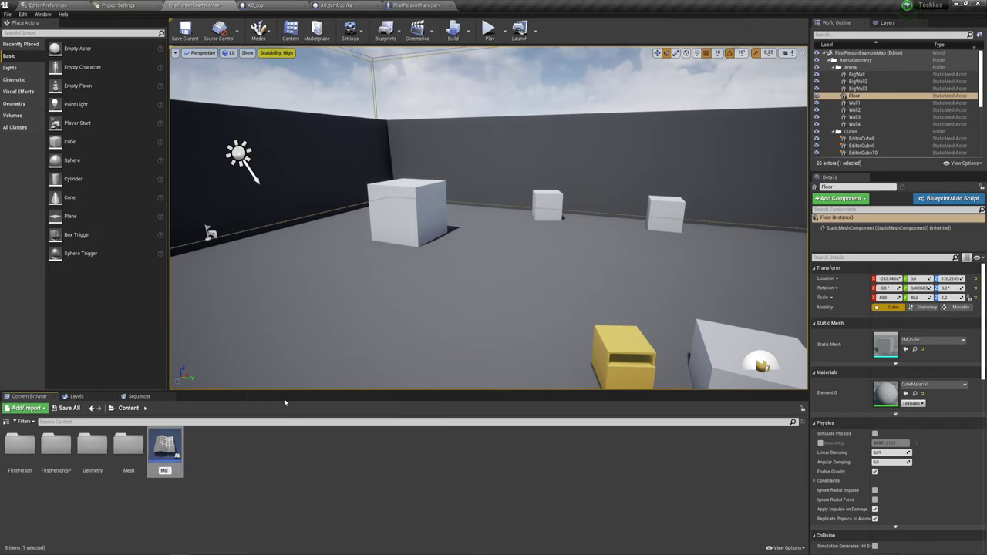
type("terface")
key("Return")
key("Return")
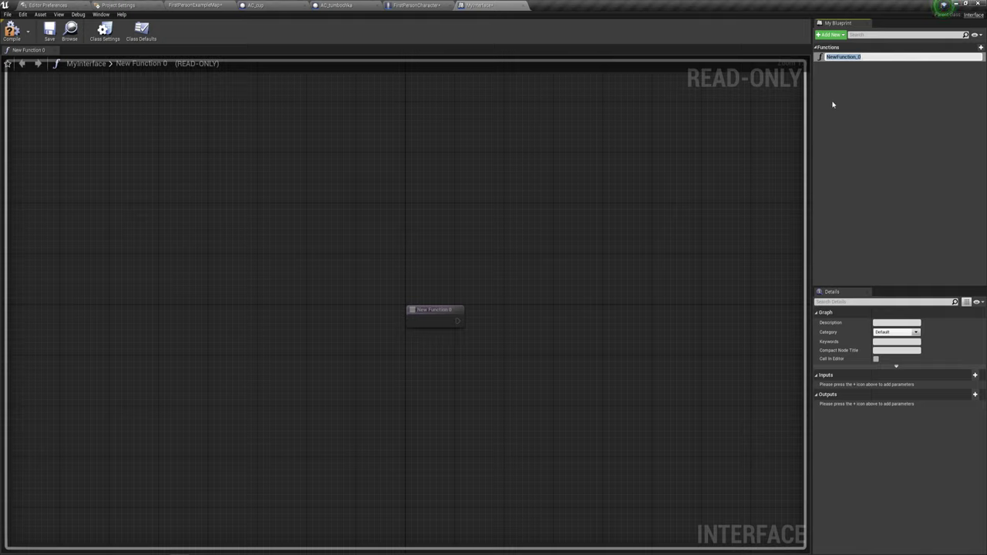
Rename NewFunction_0 to Yes_Incr and add functions No_Incr and Active.
type("Ve")
key("Return")
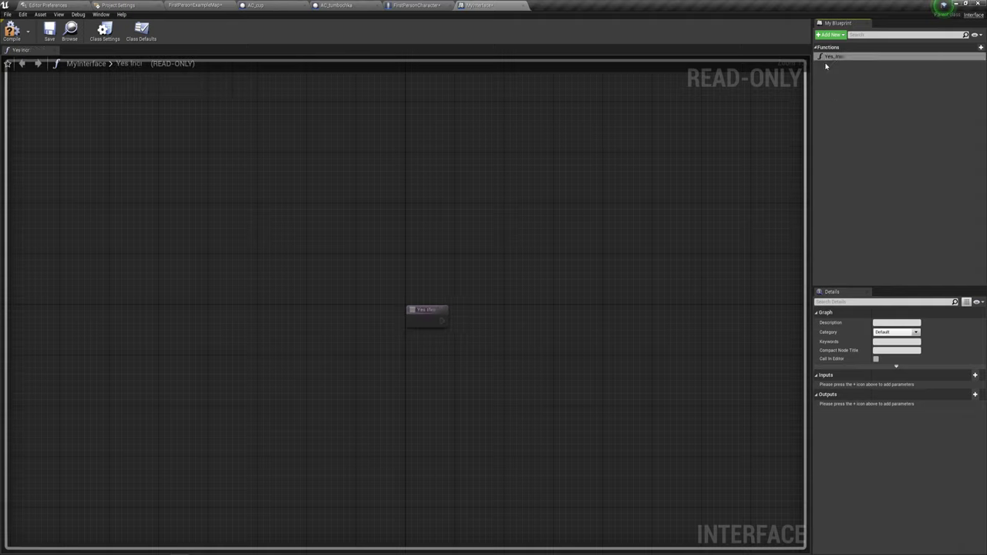
left_click(832, 35)
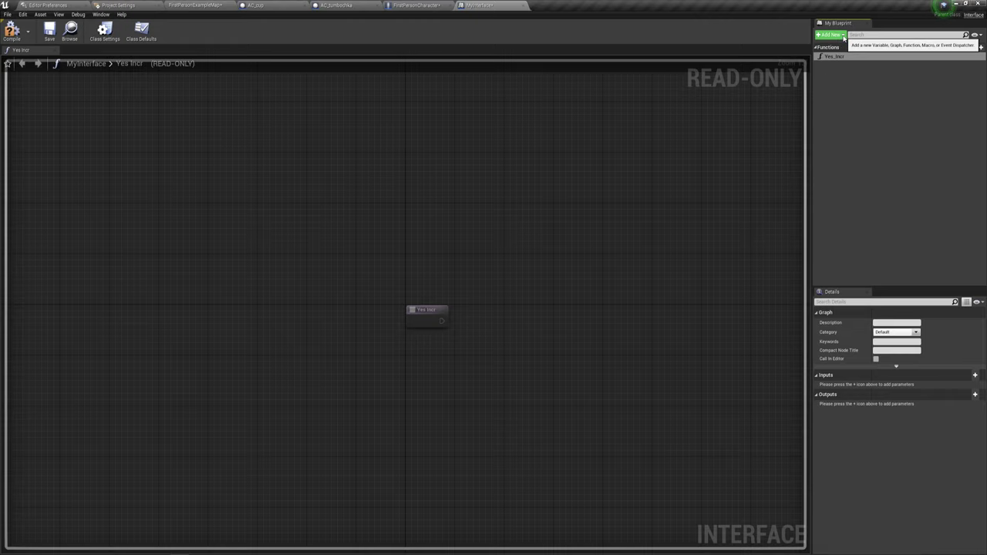
left_click(836, 49)
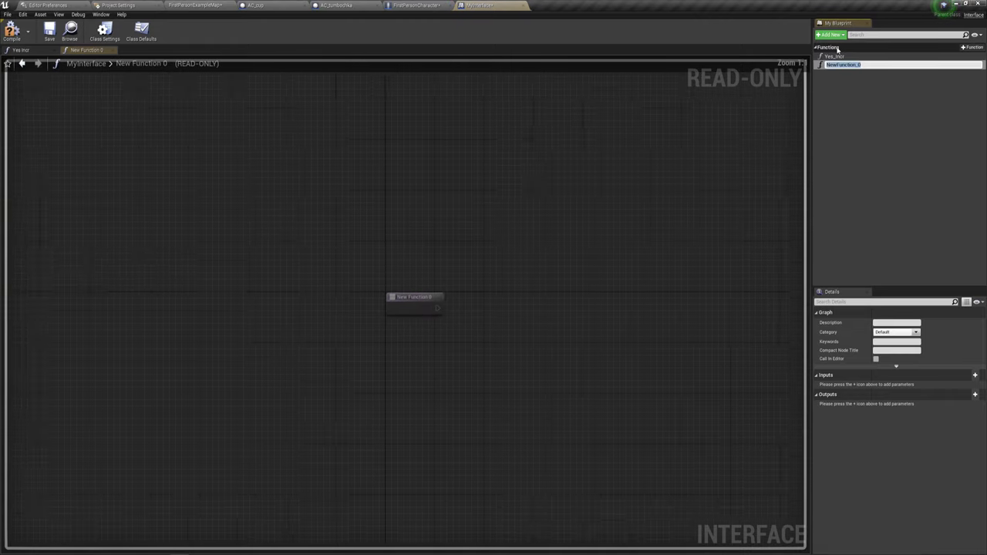
type("No_Incr")
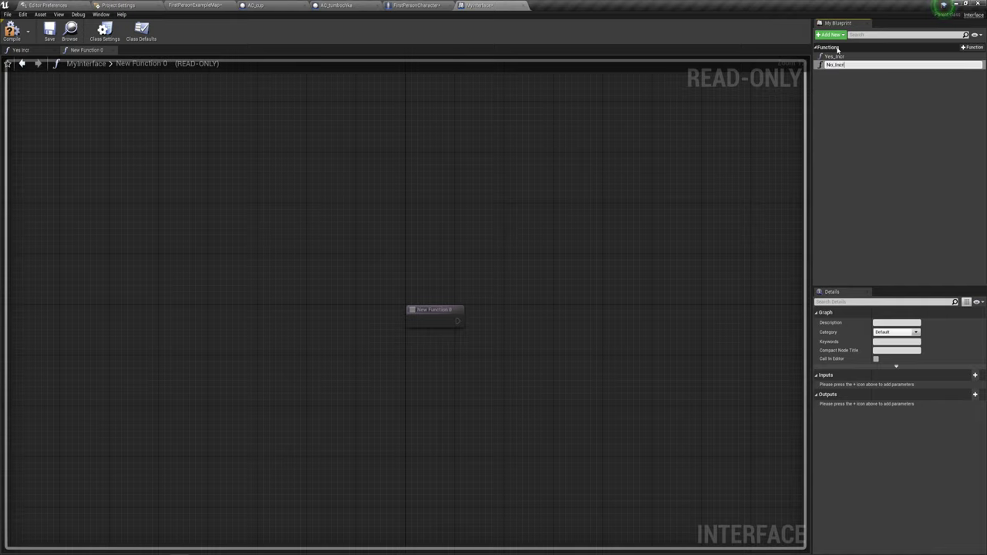
key("Return")
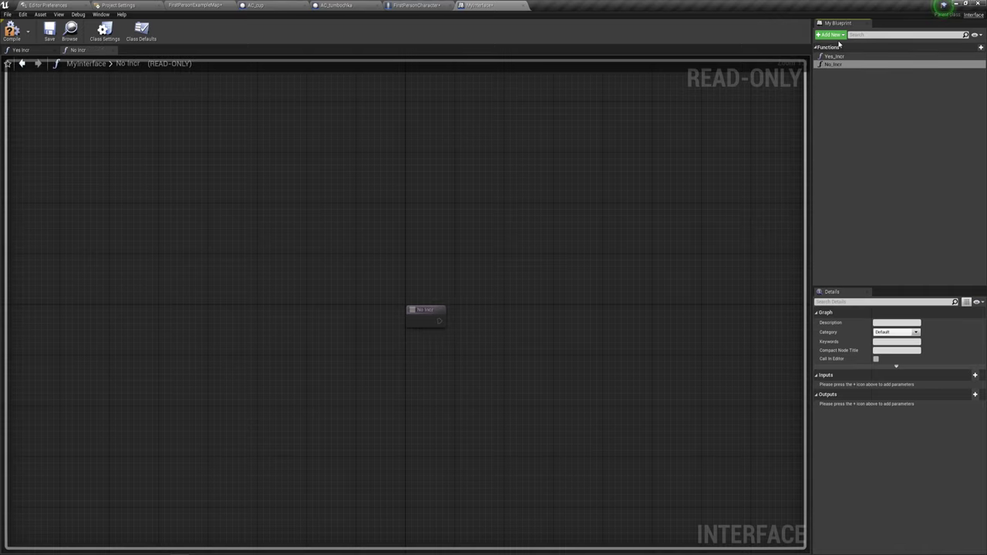
left_click(830, 34)
left_click(838, 50)
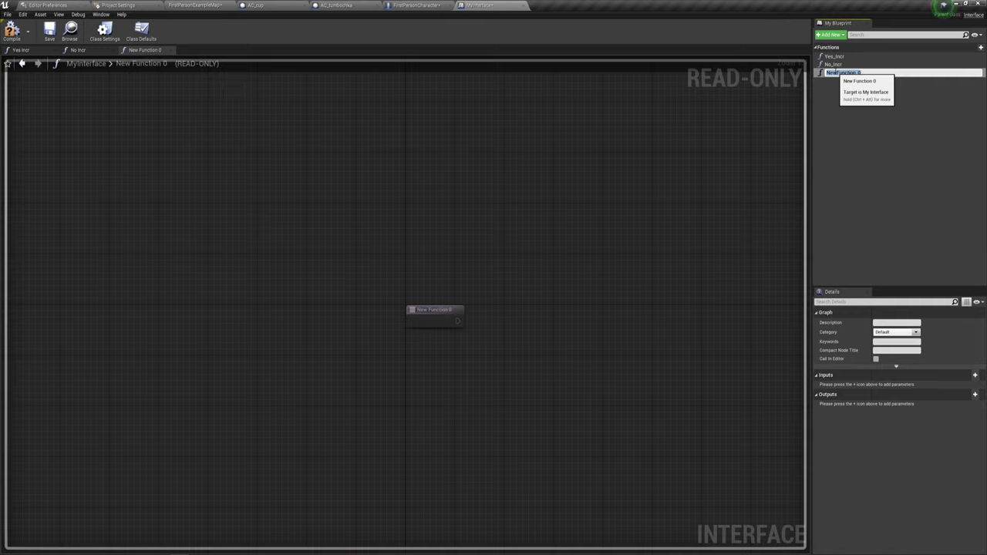
type("AC")
key("Return")
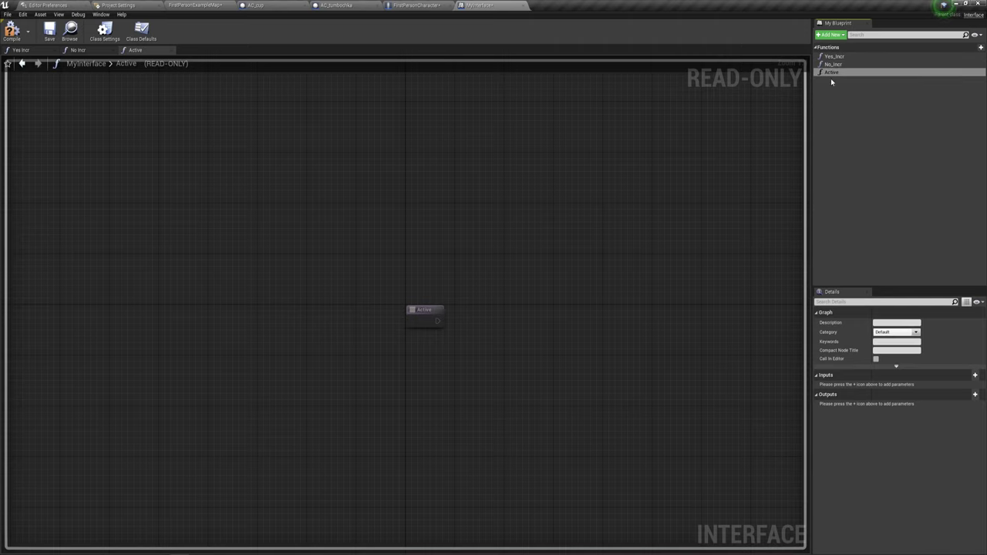
right_click_drag(545, 268, 452, 239)
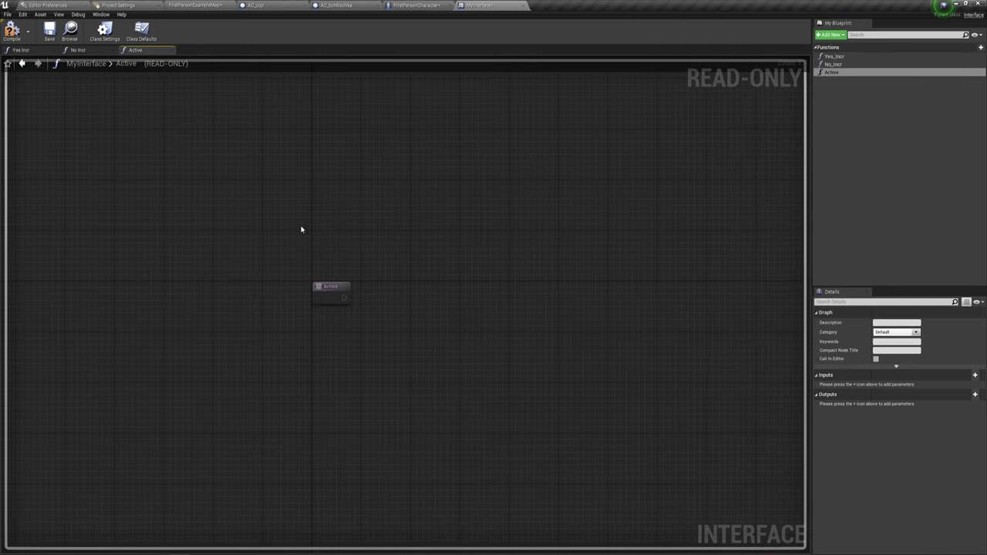
mouse_move(260, 207)
left_mouse_down()
mouse_move(455, 401)
mouse_move(414, 388)
left_mouse_up()
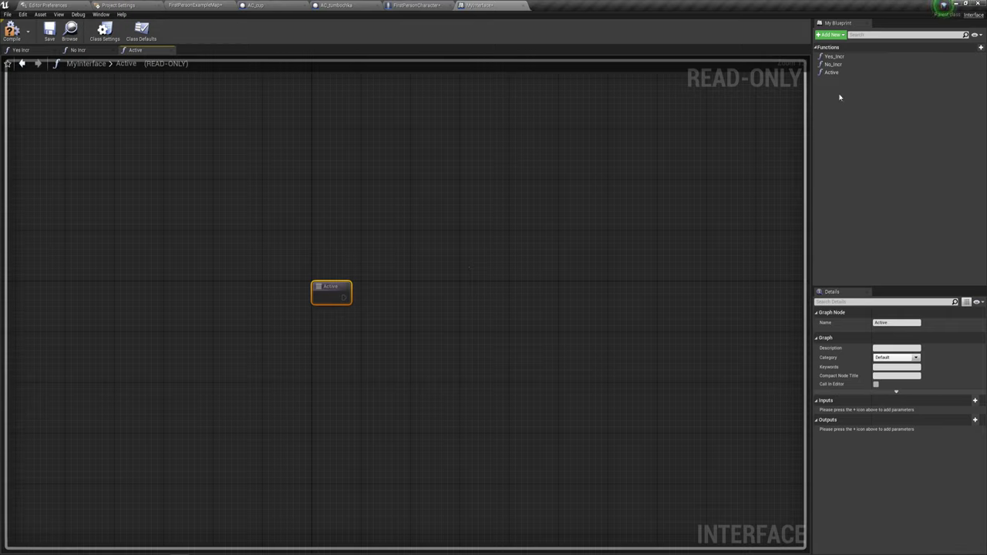
left_click_drag(257, 223, 455, 366)
left_click(834, 56)
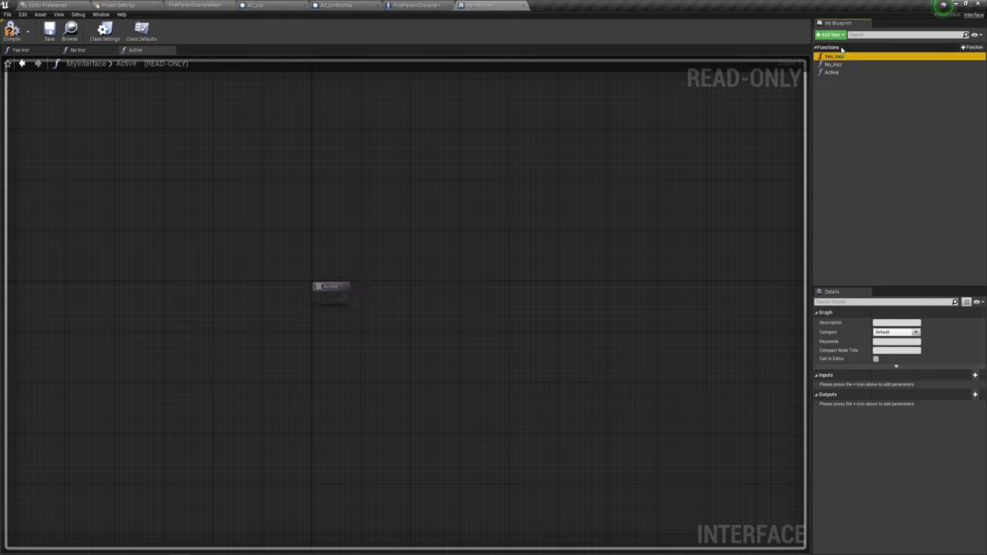
left_click_drag(270, 240, 544, 318)
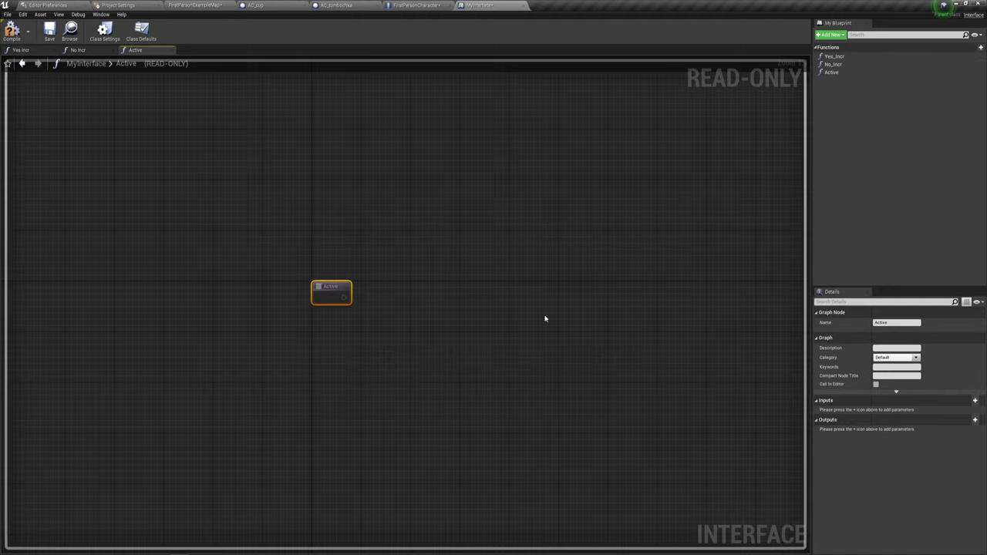
left_click_drag(434, 265, 650, 337)
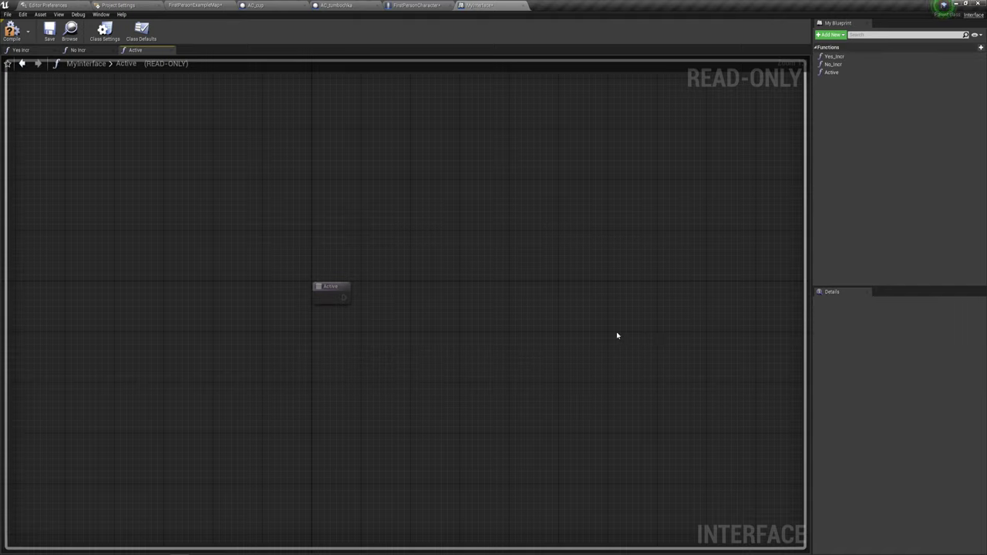
left_click(834, 56)
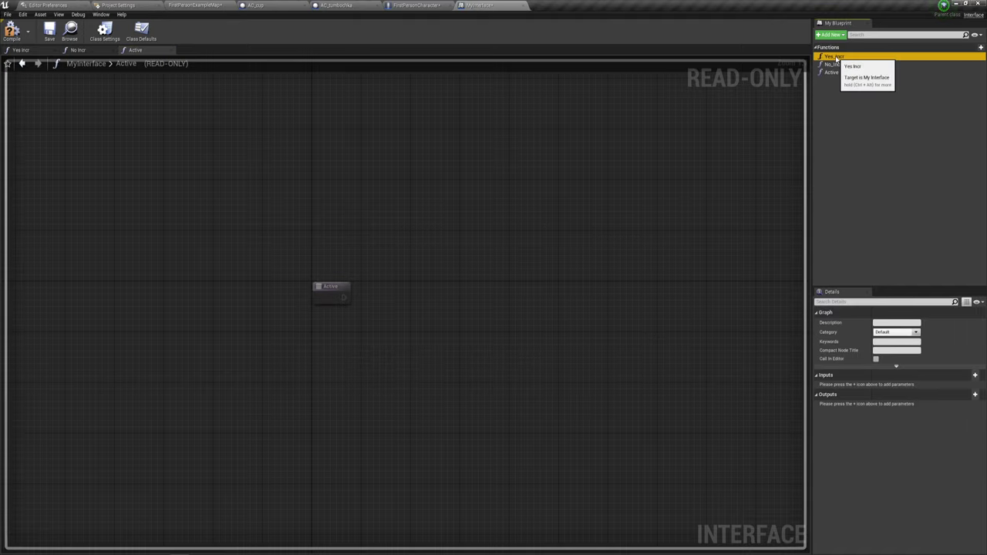
left_click(975, 395)
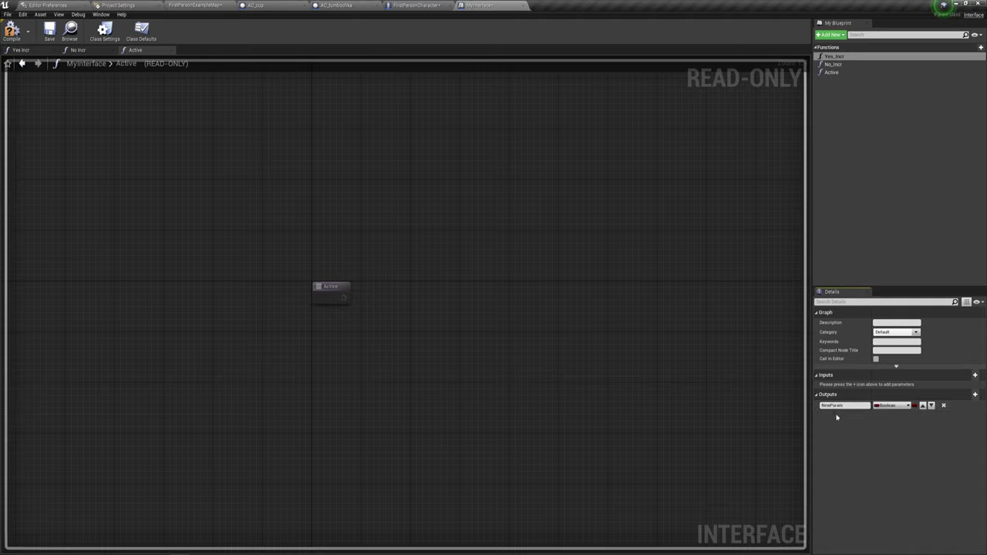
left_click(942, 406)
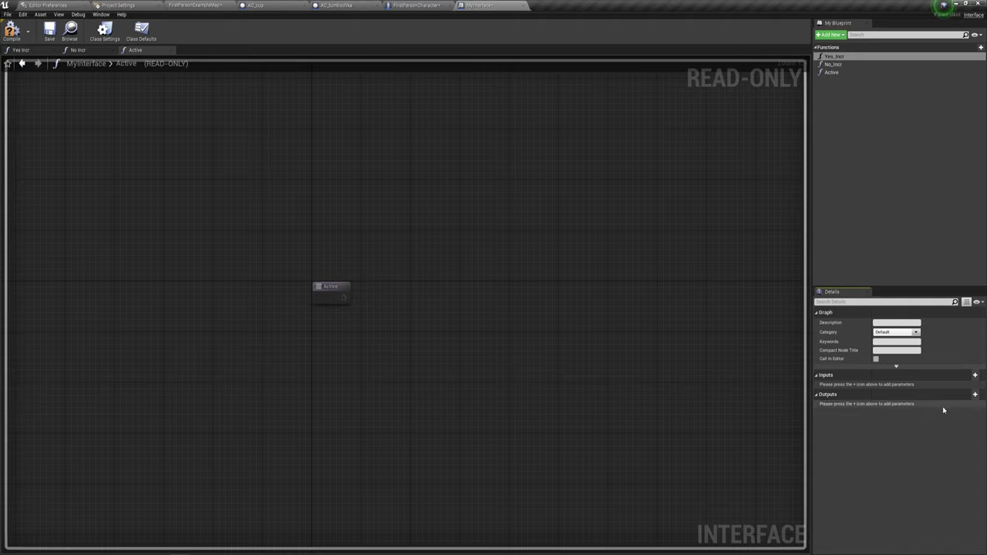
left_click(839, 61)
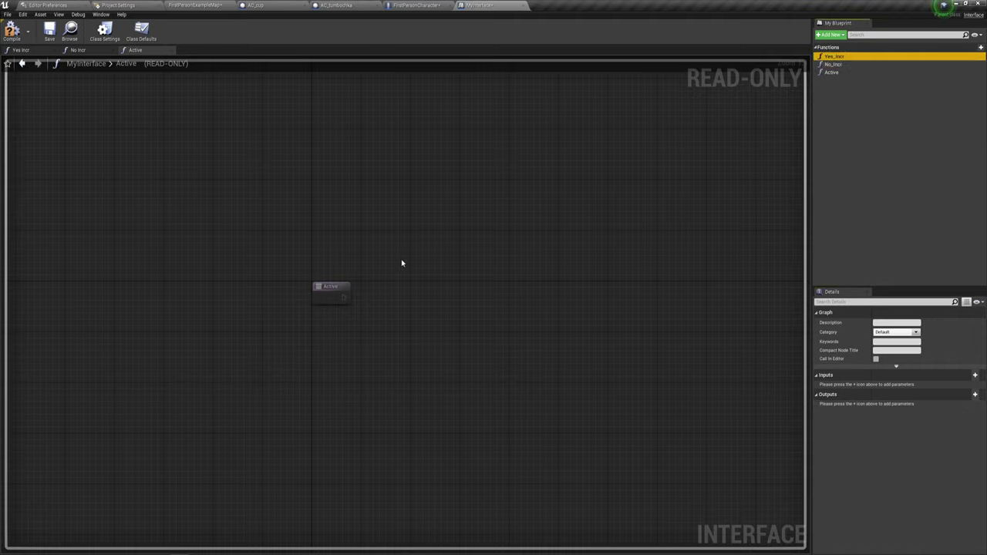
left_click(839, 72)
left_click(838, 67)
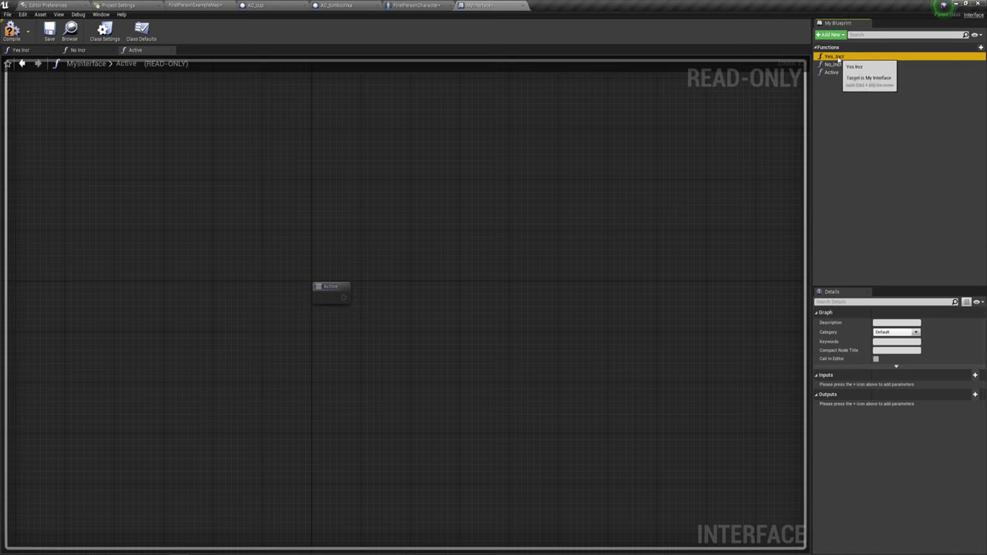
Inspect the Yes_Incr and No_Incr graphs, adding then removing a Boolean output on No_Incr.
double_click(835, 58)
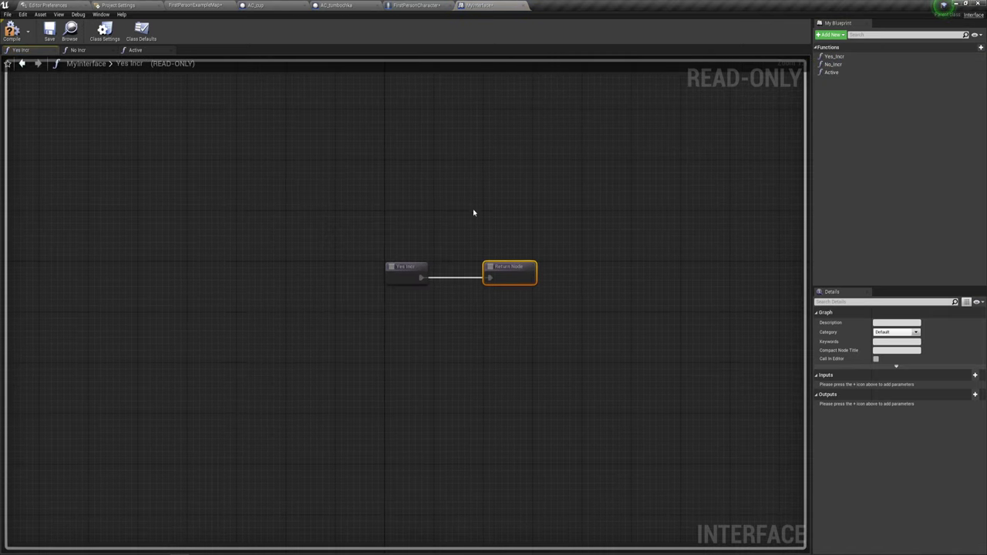
left_click_drag(445, 219, 609, 334)
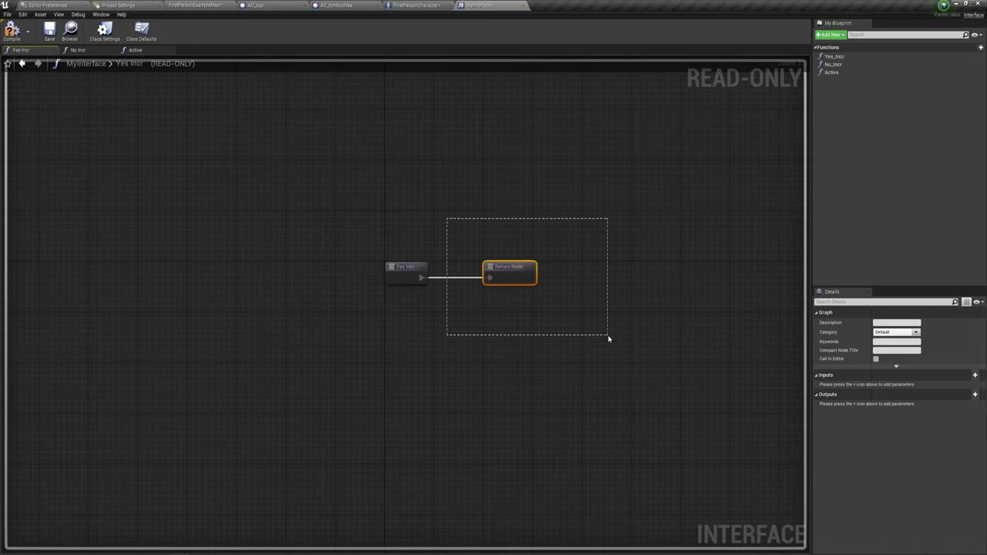
left_click(838, 64)
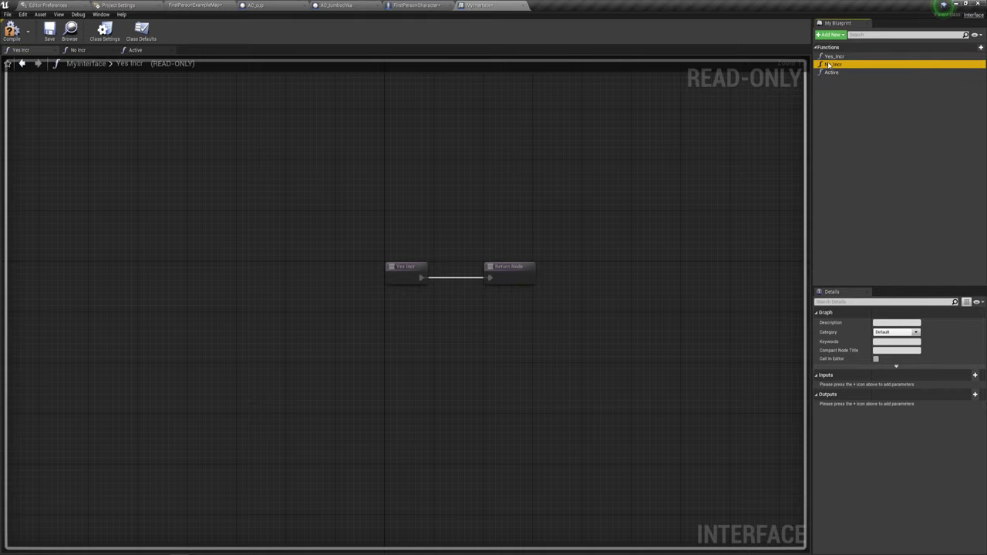
double_click(829, 65)
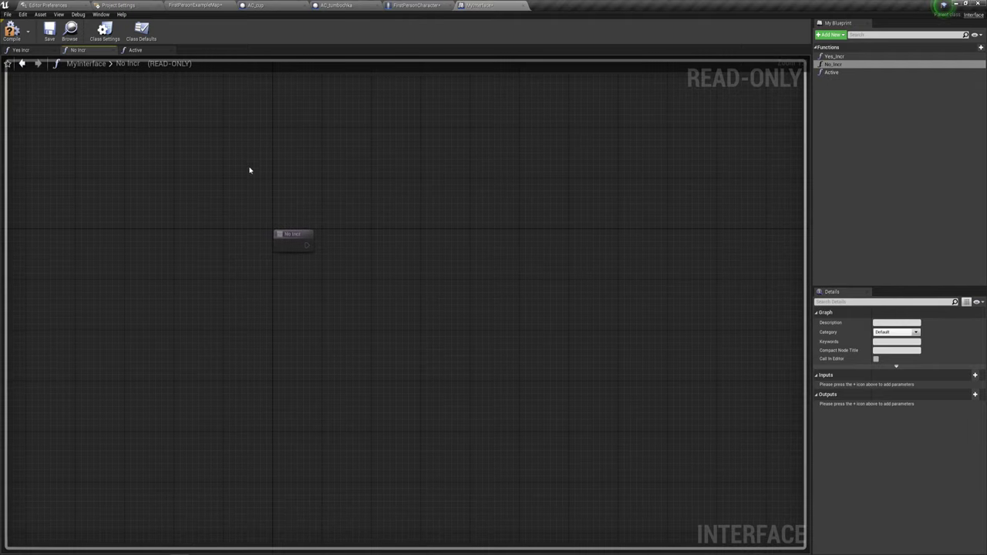
left_click_drag(316, 274, 577, 149)
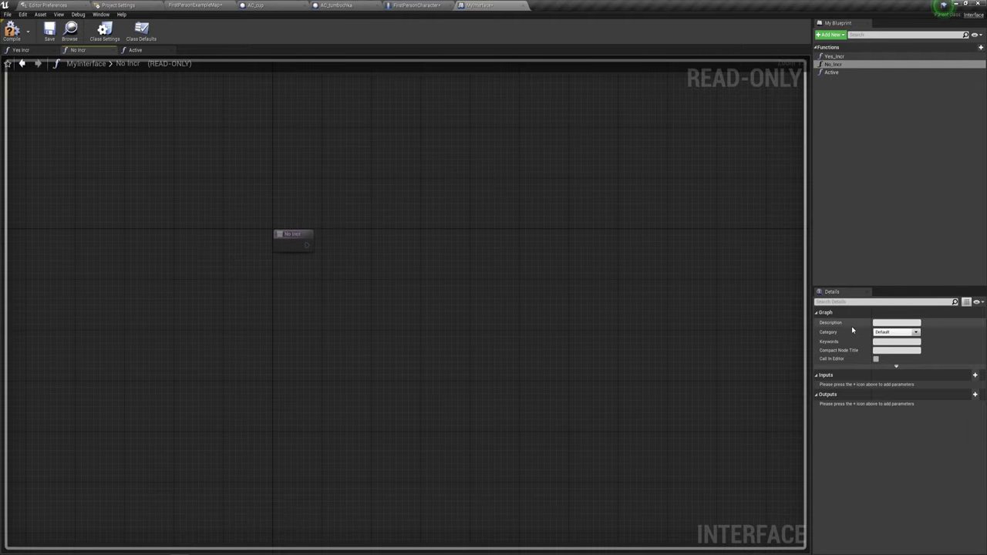
left_click(975, 394)
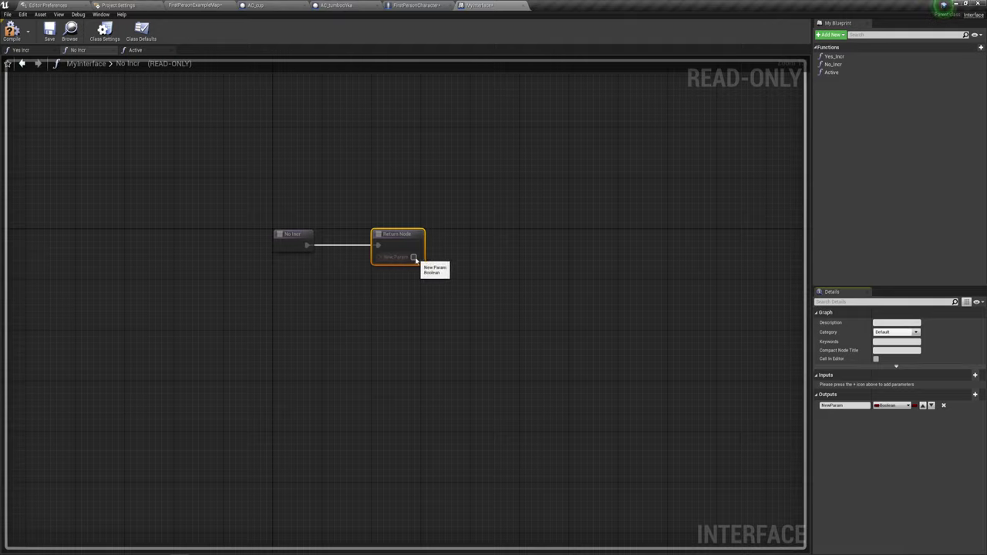
left_click(944, 405)
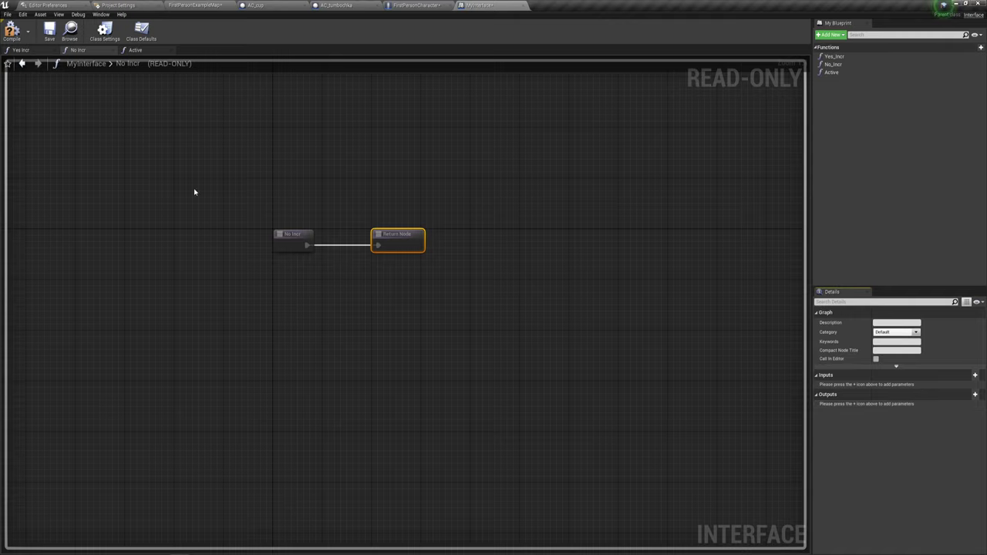
View the Active function's graph, then switch to the FirstPersonCharacter event graph.
left_click(832, 72)
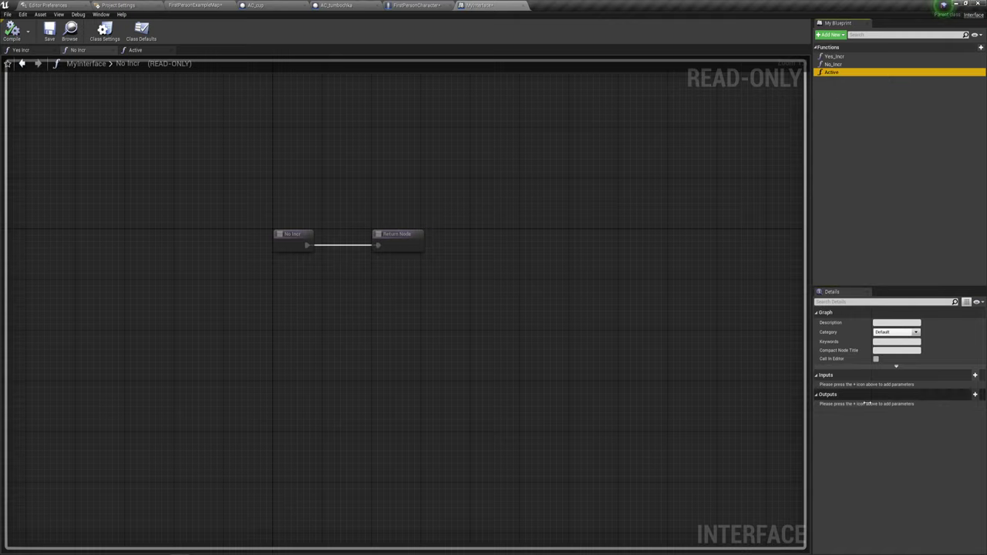
double_click(831, 73)
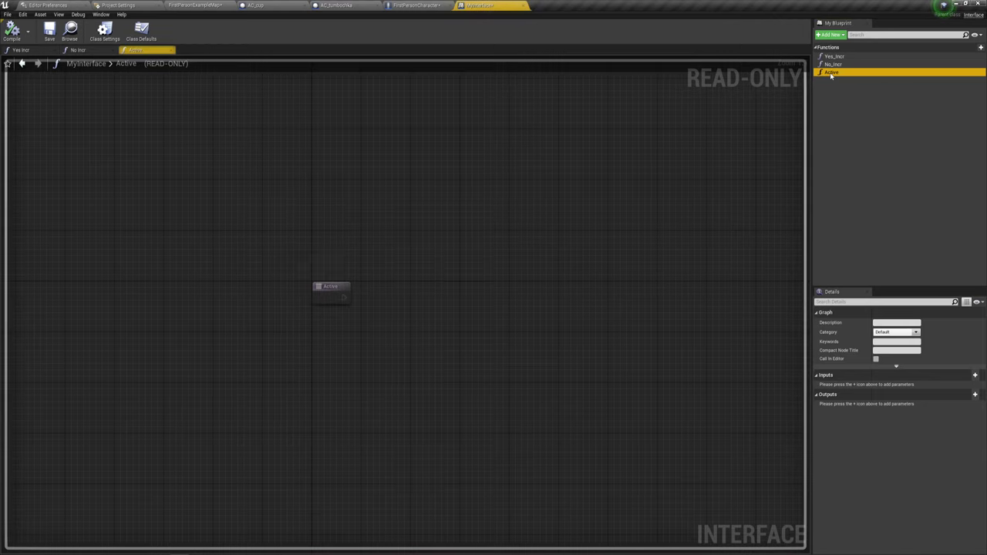
left_click_drag(317, 221, 595, 359)
right_click_drag(448, 351, 321, 226)
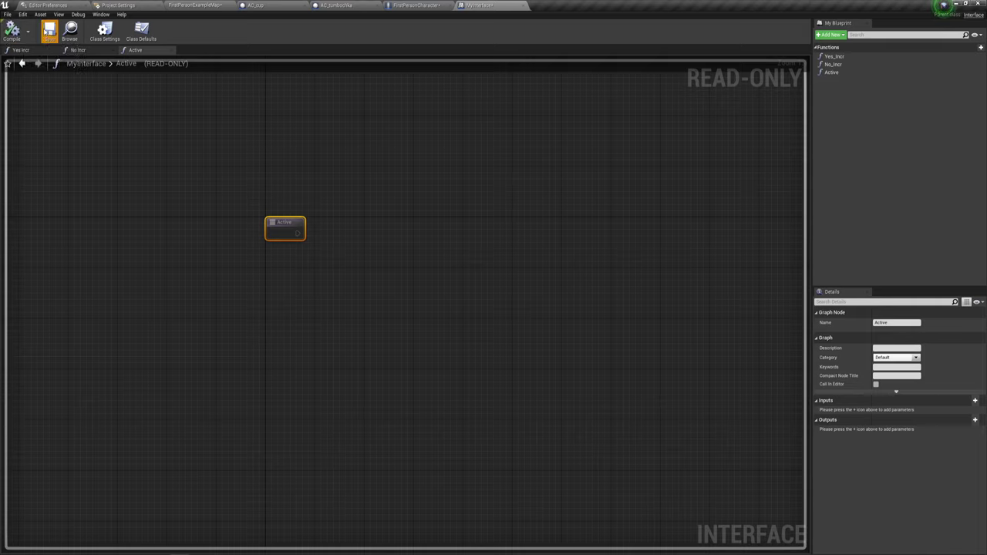
mouse_move(228, 176)
left_mouse_down()
mouse_move(343, 267)
mouse_move(650, 307)
left_mouse_up()
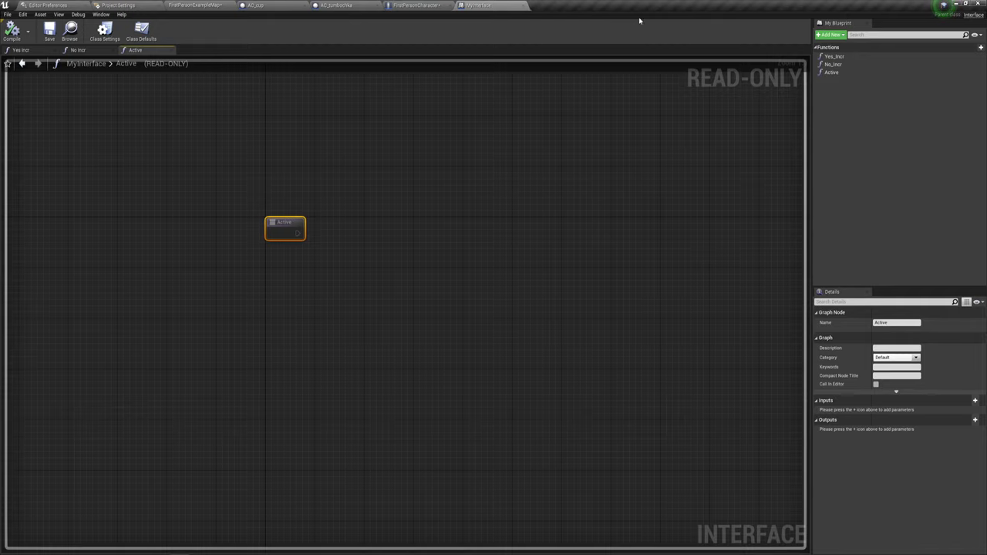
left_click(432, 6)
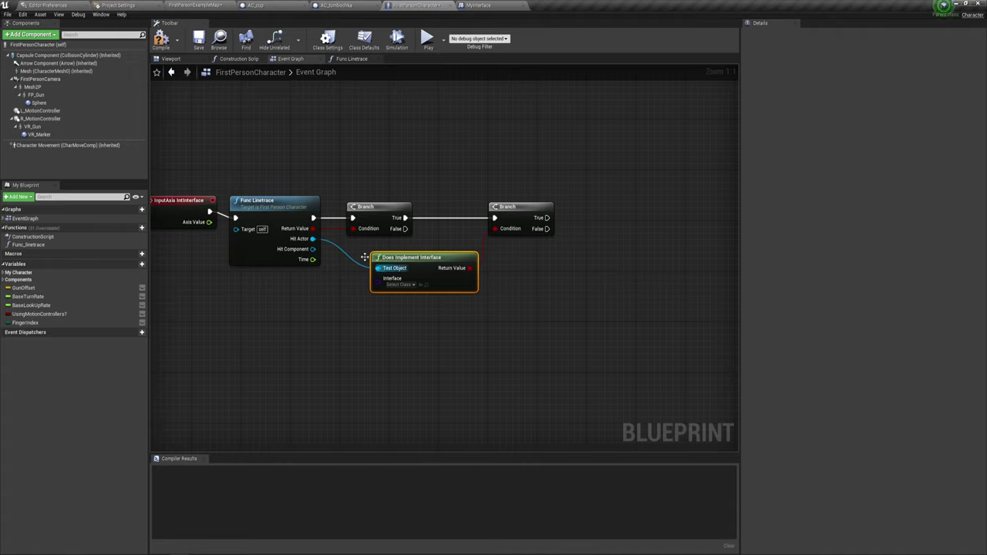
Add MyInterface under Implemented Interfaces in FirstPersonCharacter's Class Settings and expand its functions.
mouse_move(345, 331)
left_mouse_down()
mouse_move(513, 252)
mouse_move(505, 243)
left_mouse_up()
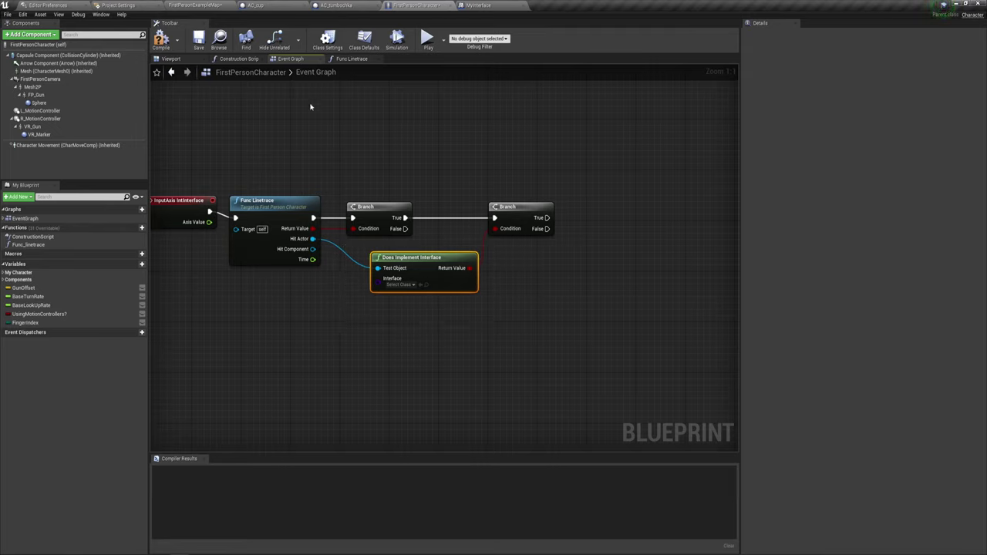
left_click(336, 49)
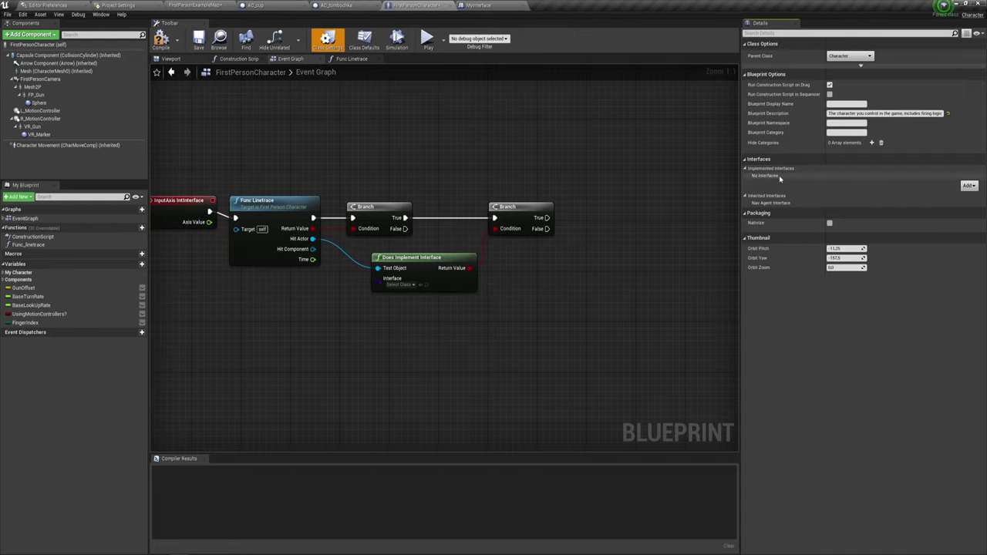
left_click(968, 186)
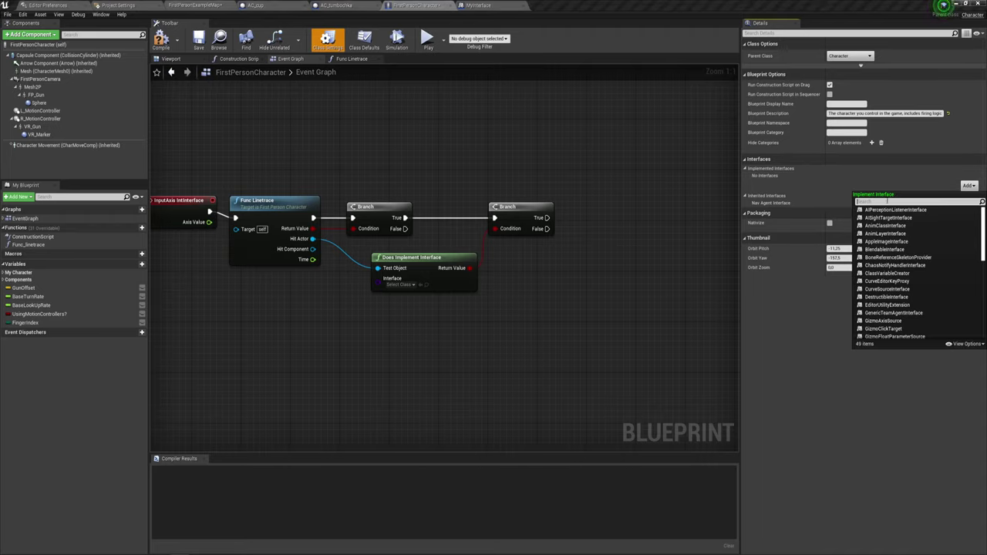
type("my")
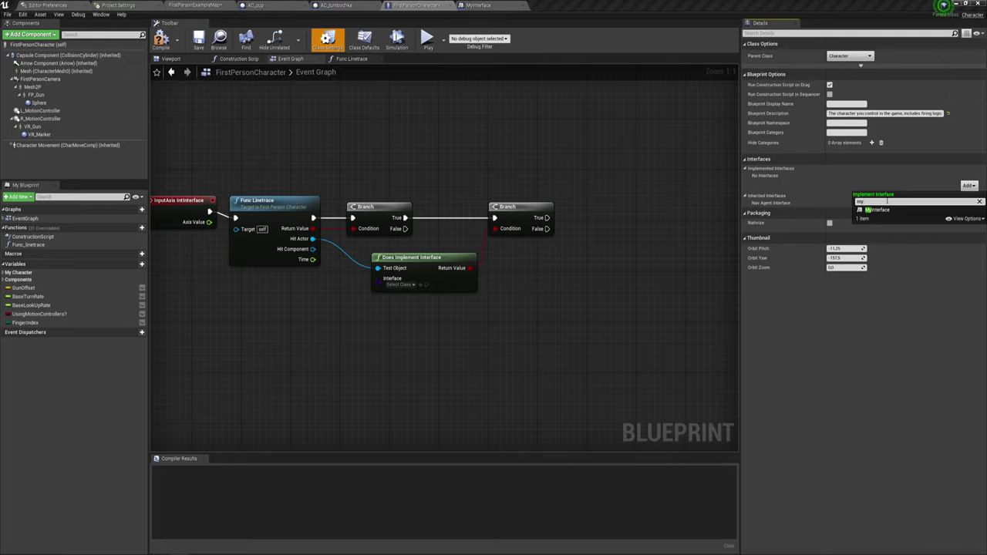
left_click(879, 209)
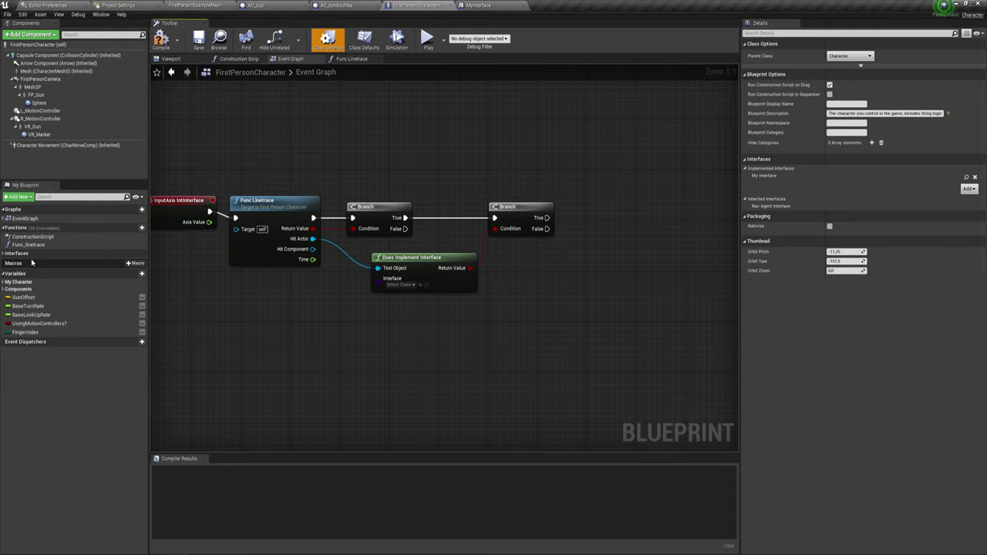
left_click(6, 253)
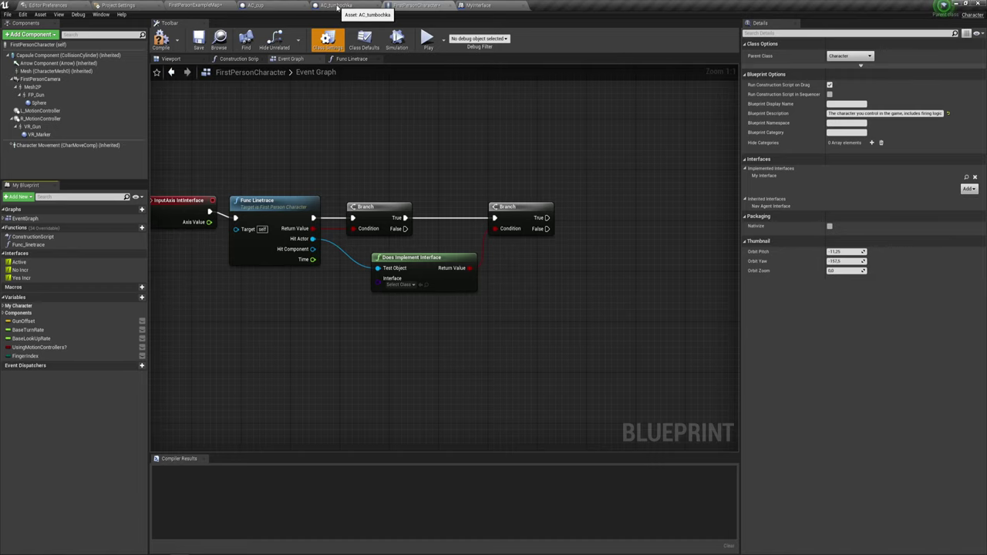
Add MyInterface under Implemented Interfaces in AC_tumbochka's Class Settings and expand its functions.
left_click(337, 6)
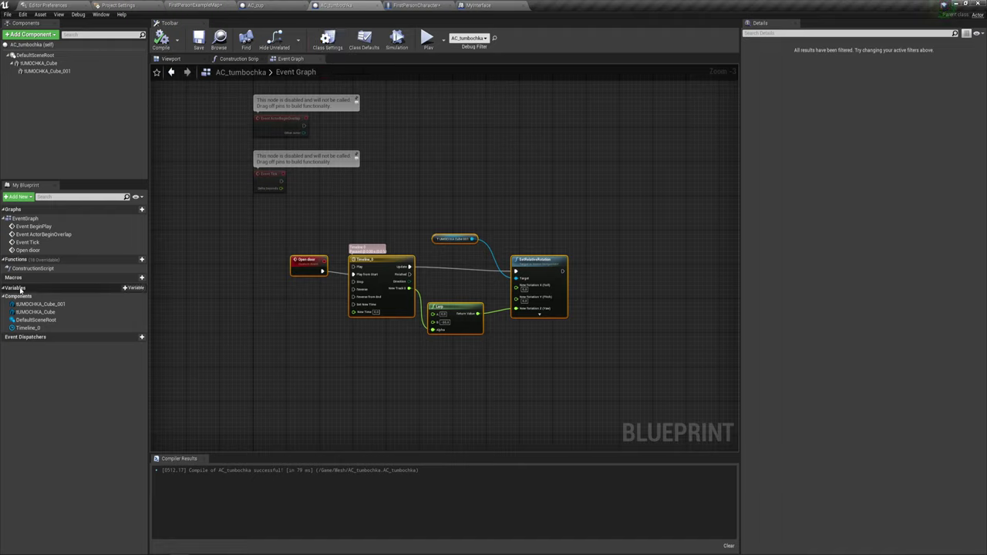
left_click(327, 40)
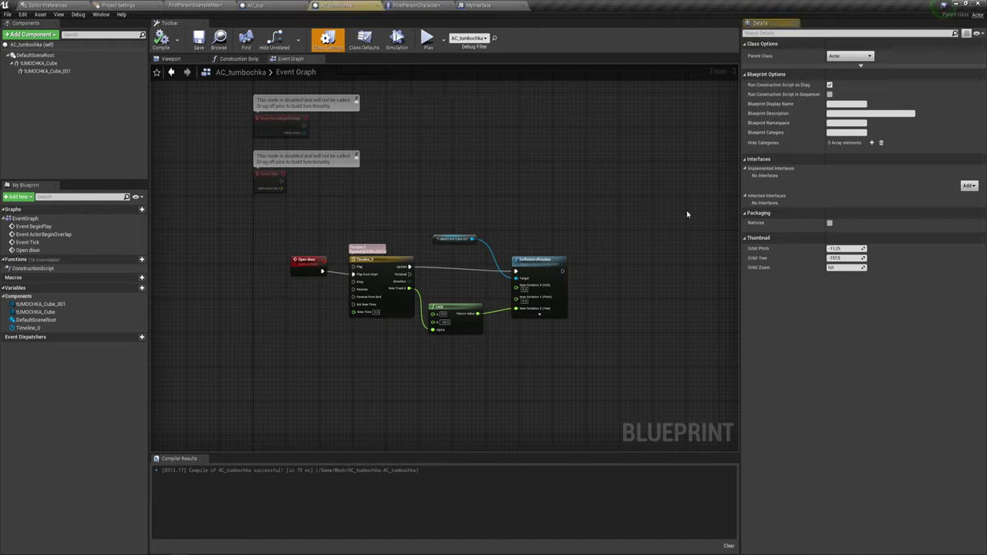
left_click(967, 185)
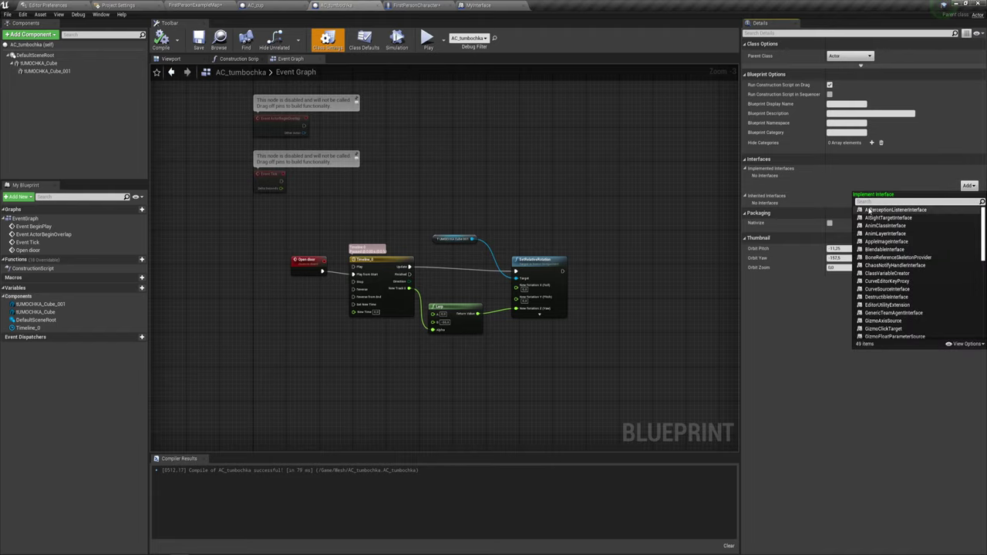
type("my")
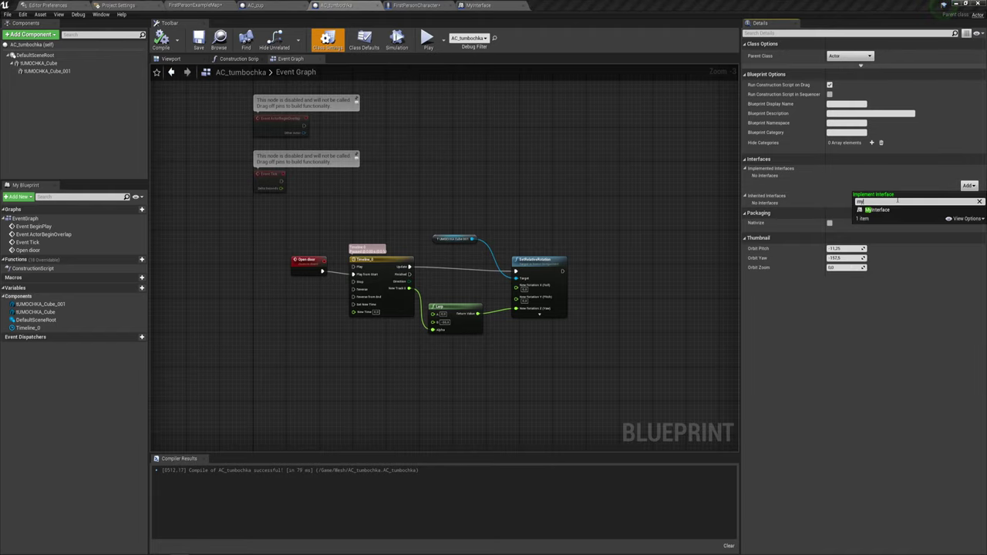
left_click(879, 210)
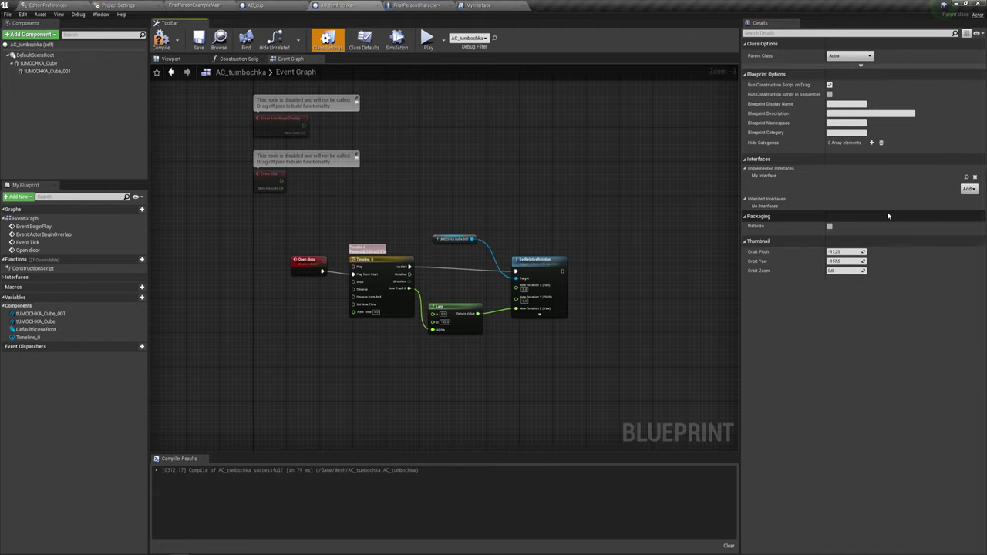
left_click(4, 277)
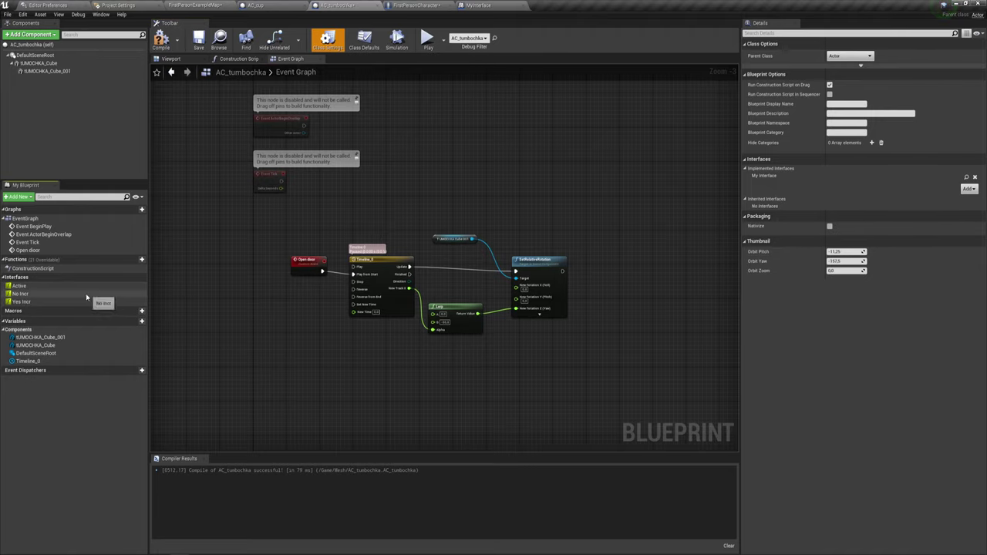
Review the Active and Yes Incr interface functions in AC_tumbochka's graph.
right_click_drag(339, 255, 326, 211)
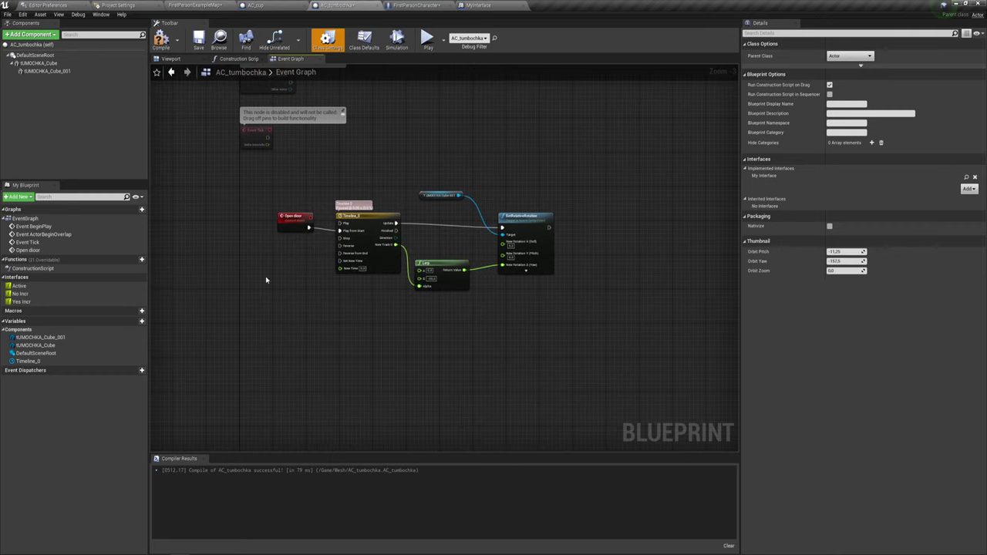
right_click_drag(327, 330, 293, 351)
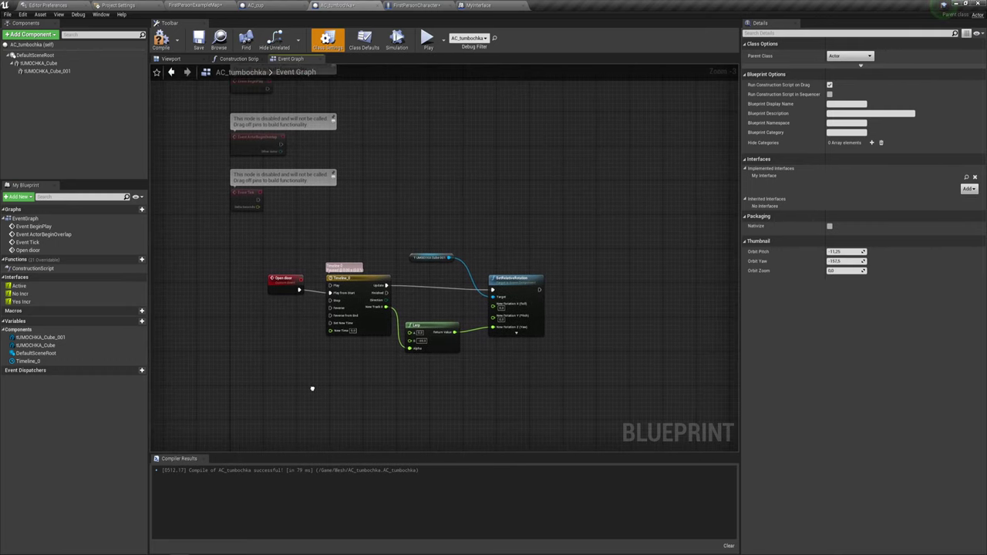
left_click(21, 289)
right_click_drag(271, 369, 314, 271)
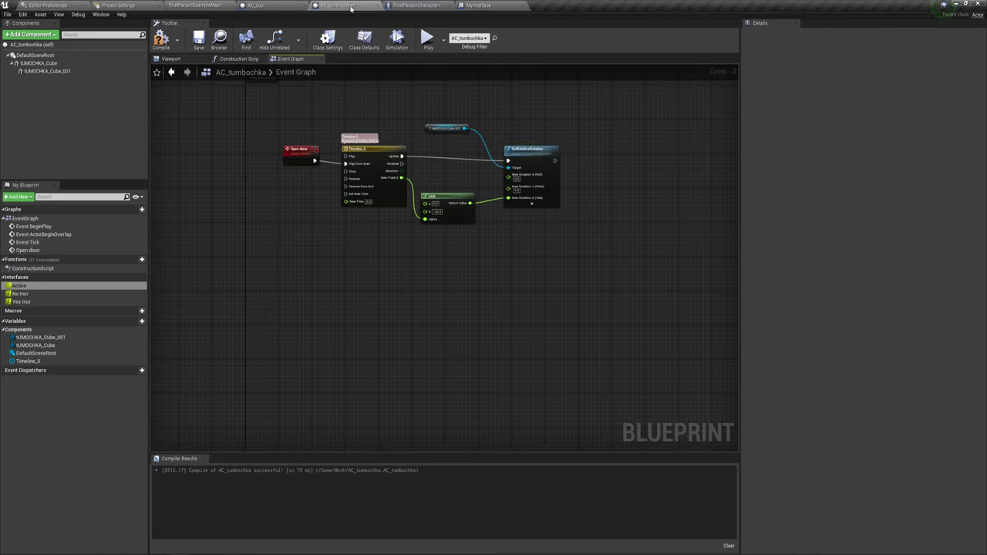
left_click(25, 302)
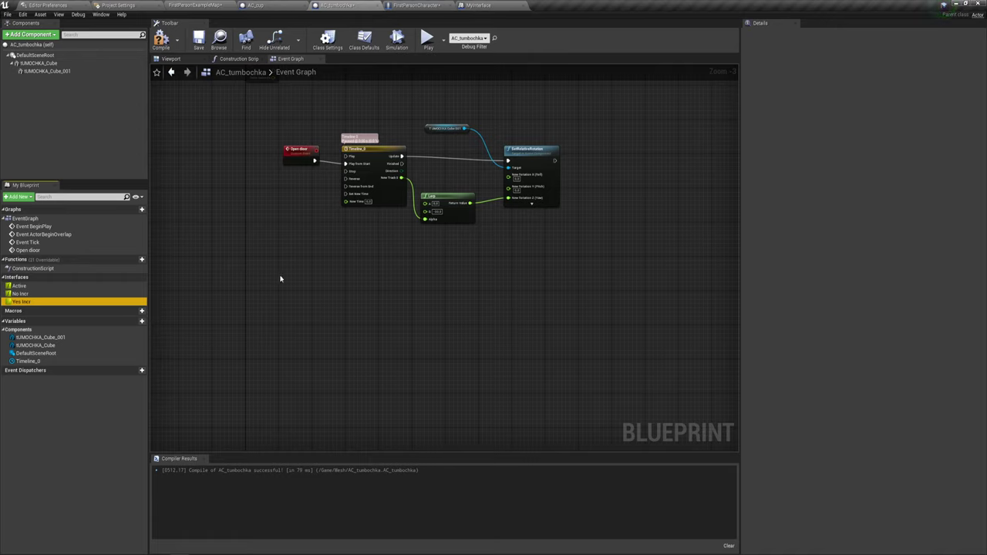
Compile and save AC_tumbochka after glancing at the MyInterface and FirstPersonCharacter tabs.
left_click(160, 39)
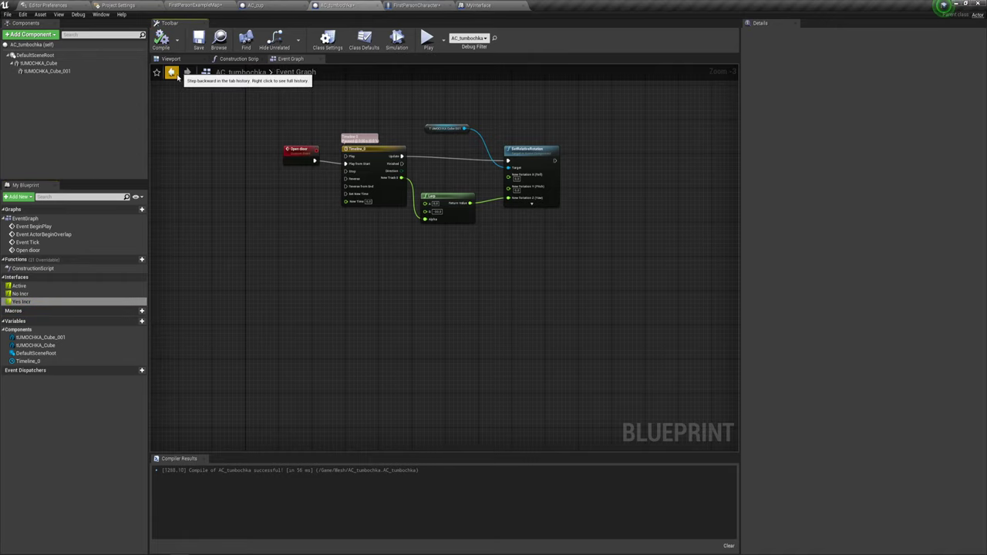
left_click(26, 302)
right_click_drag(296, 228, 307, 275)
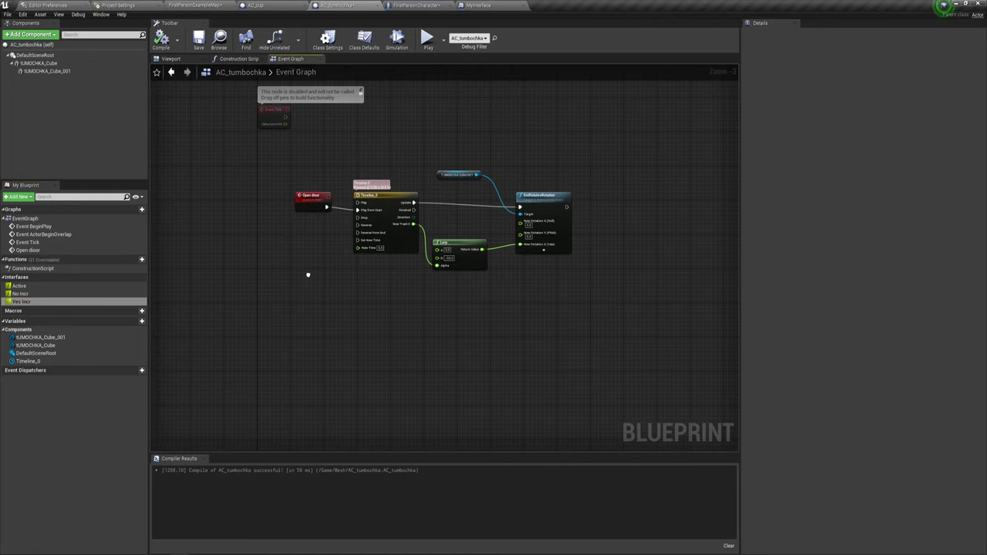
left_click(482, 7)
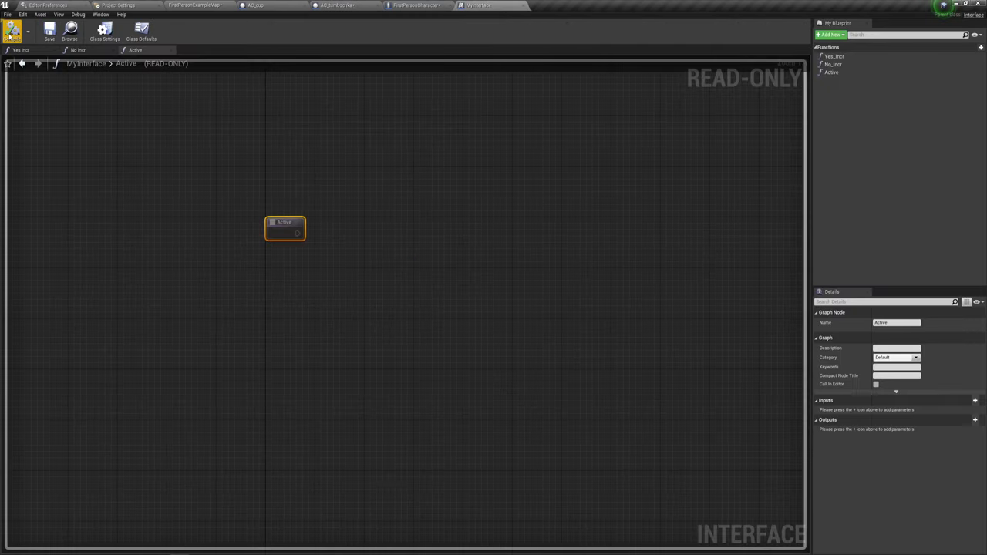
left_click(417, 6)
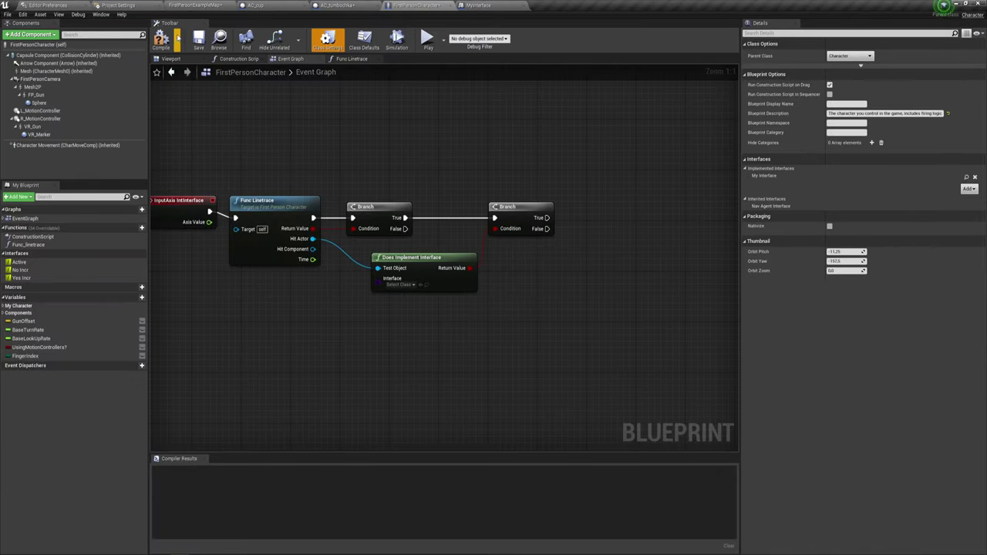
left_click(339, 5)
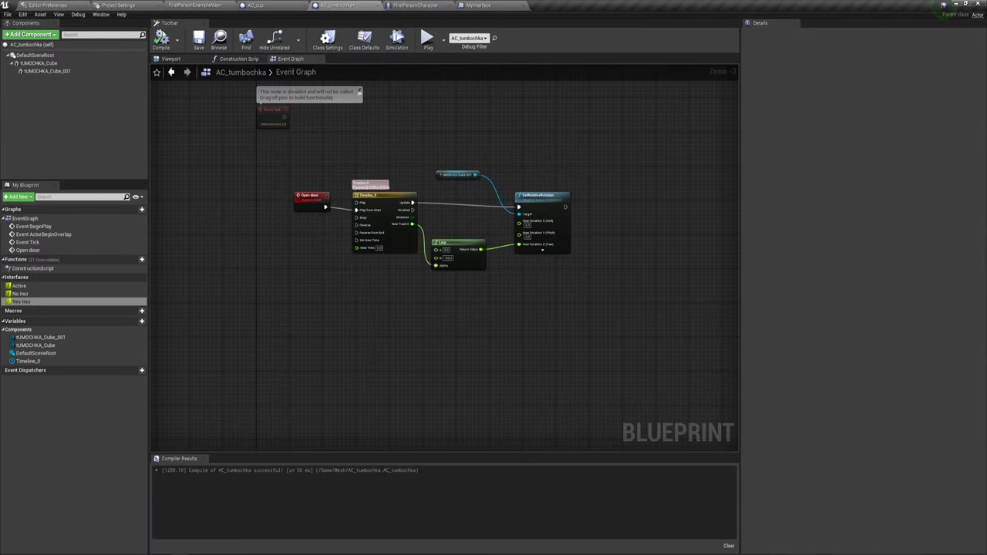
left_click(161, 38)
left_click(198, 38)
Browse the level and AC_cup tabs, then bring up MyInterface's Active graph.
left_click(21, 301)
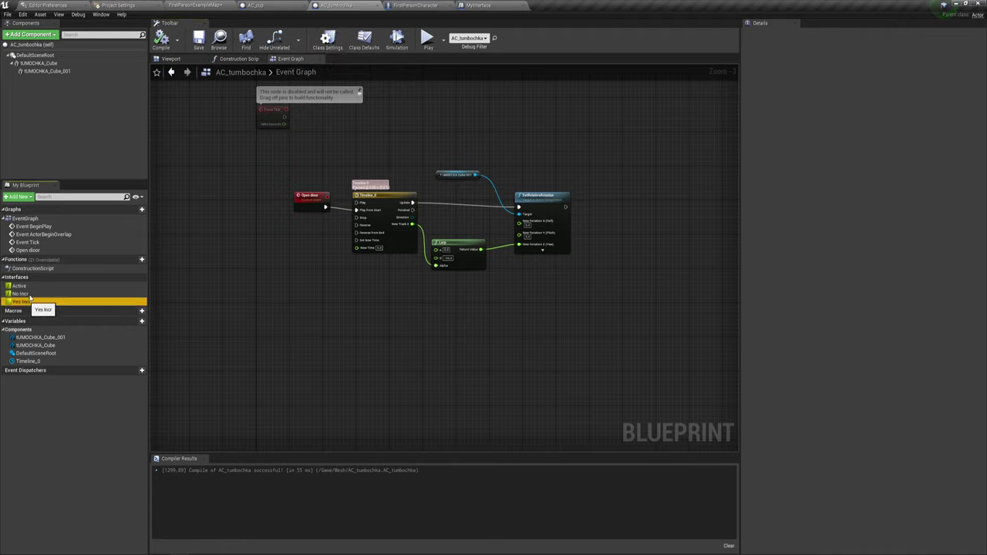
left_click(213, 6)
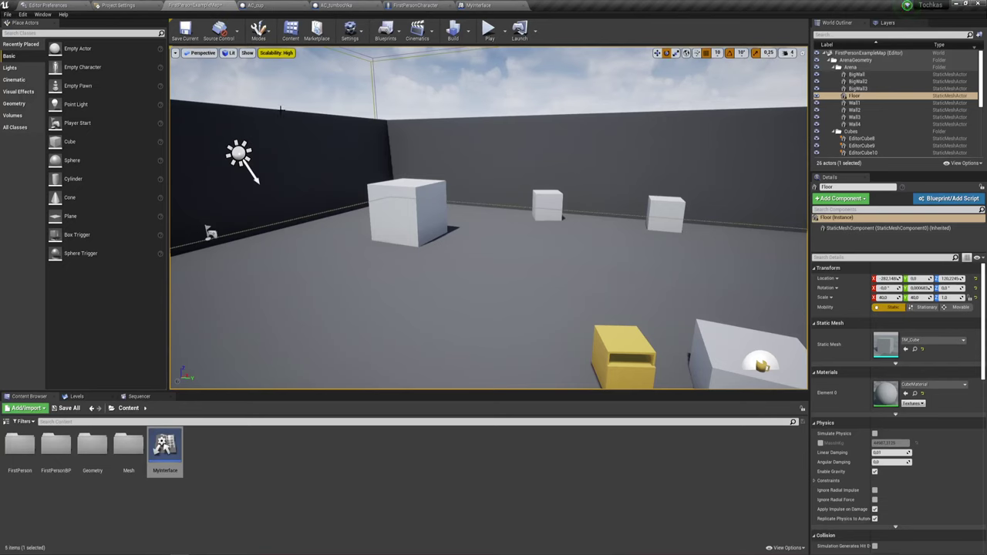
left_click(280, 6)
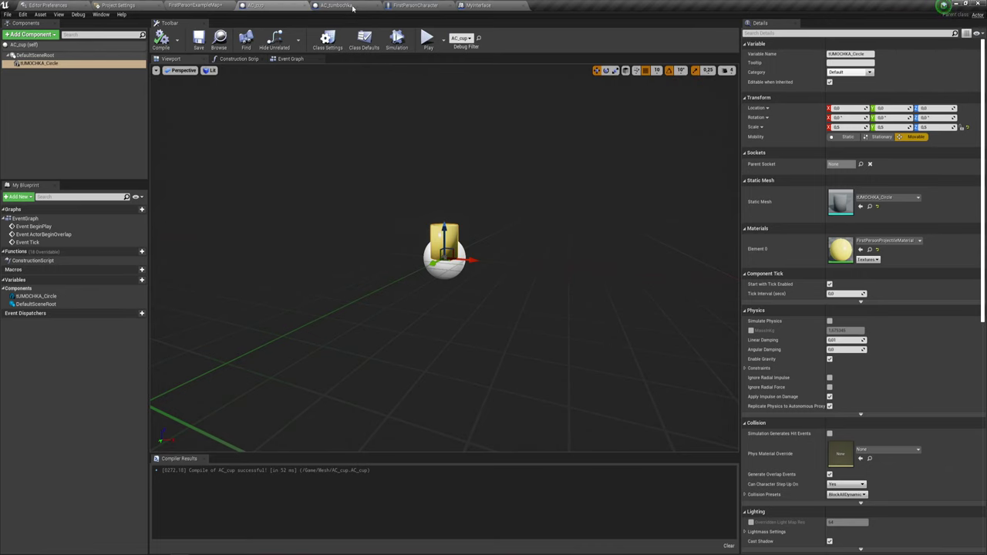
left_click(484, 6)
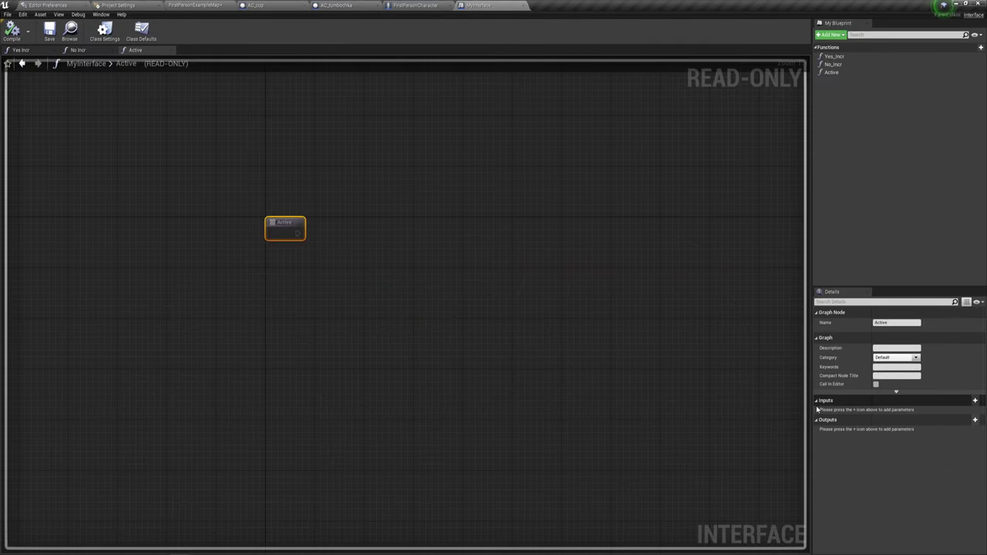
Add a Boolean output NewParam to Yes_Incr, then return to AC_tumbochka.
left_click(834, 57)
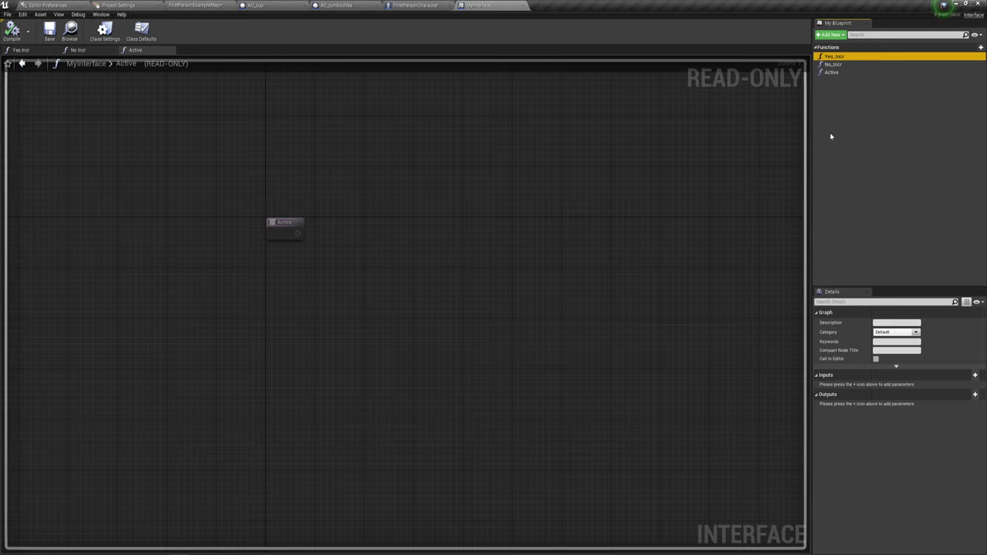
left_click(975, 394)
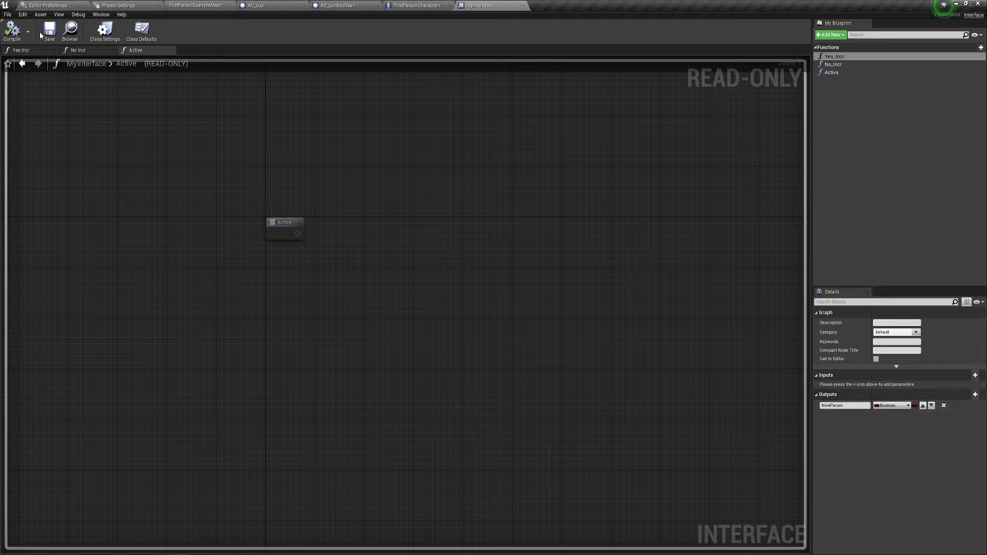
left_click(347, 5)
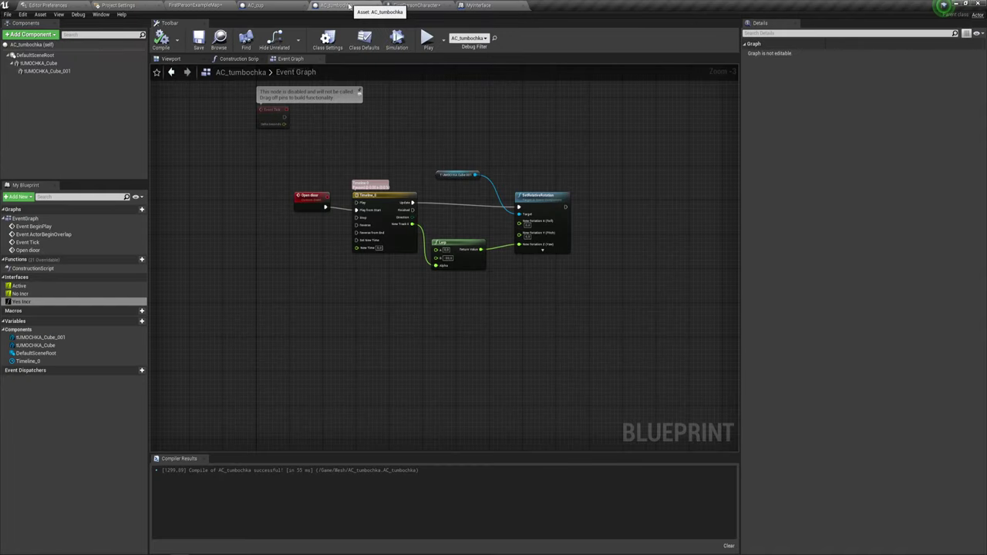
Compare the Yes Incr and No Incr interface functions, then open Yes Incr's graph.
left_click(27, 301)
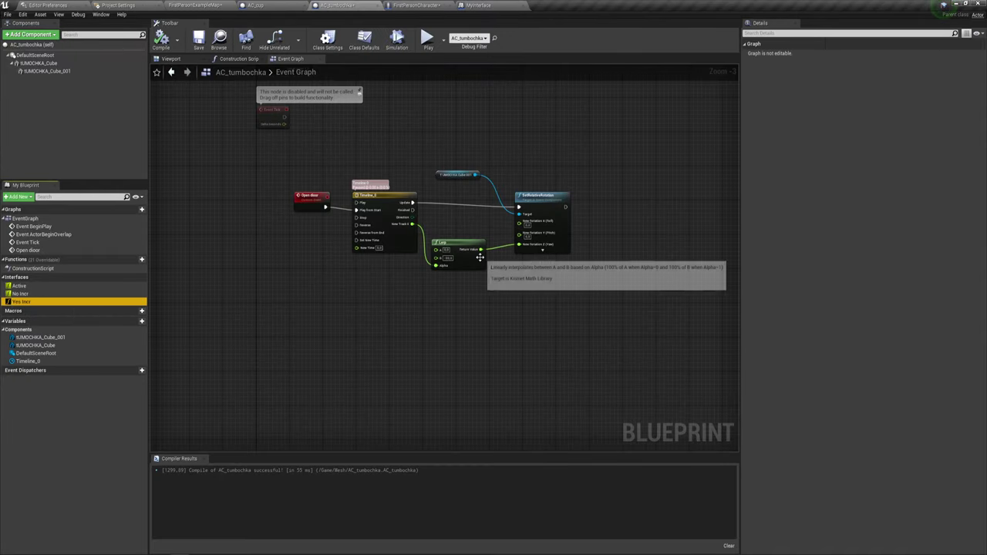
left_click(23, 294)
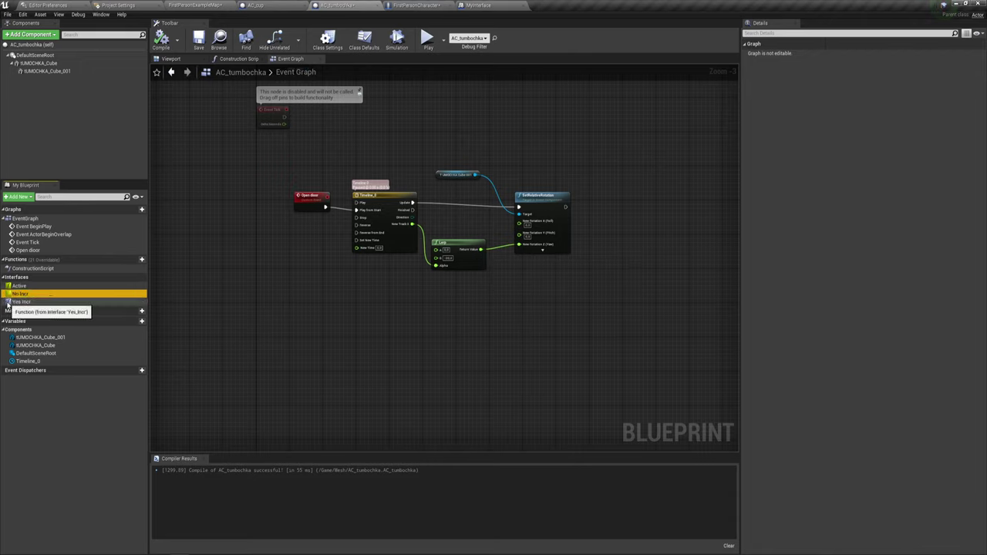
left_click(18, 304)
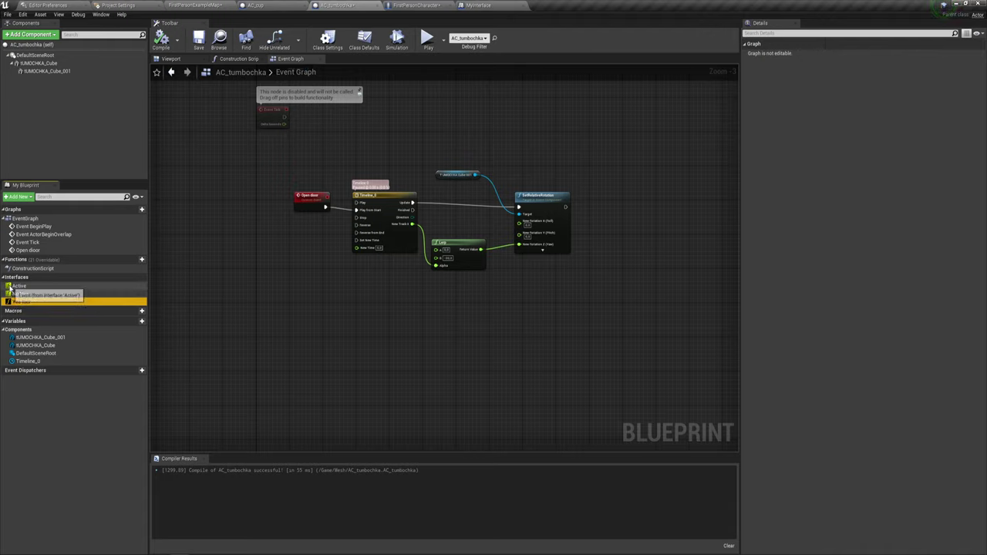
left_click(18, 294)
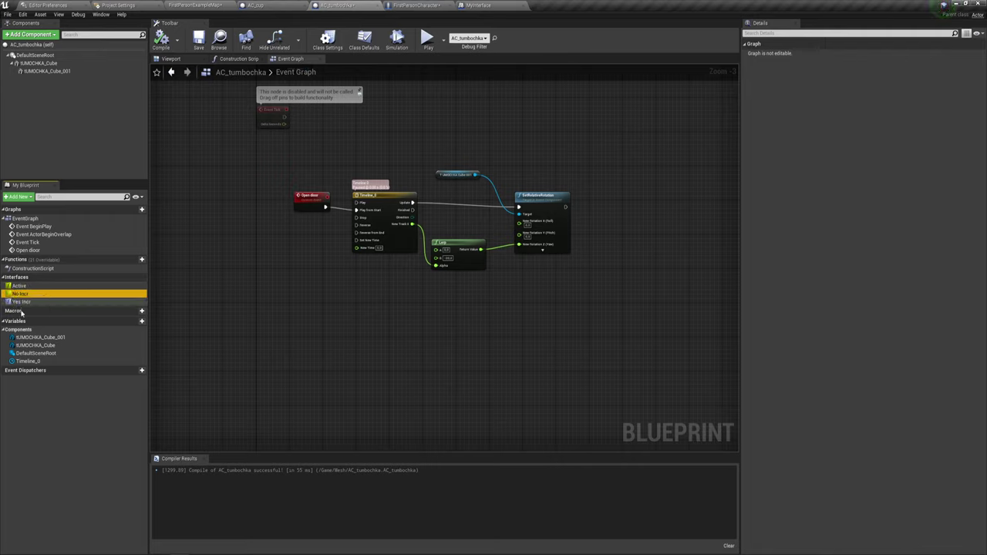
left_click(19, 302)
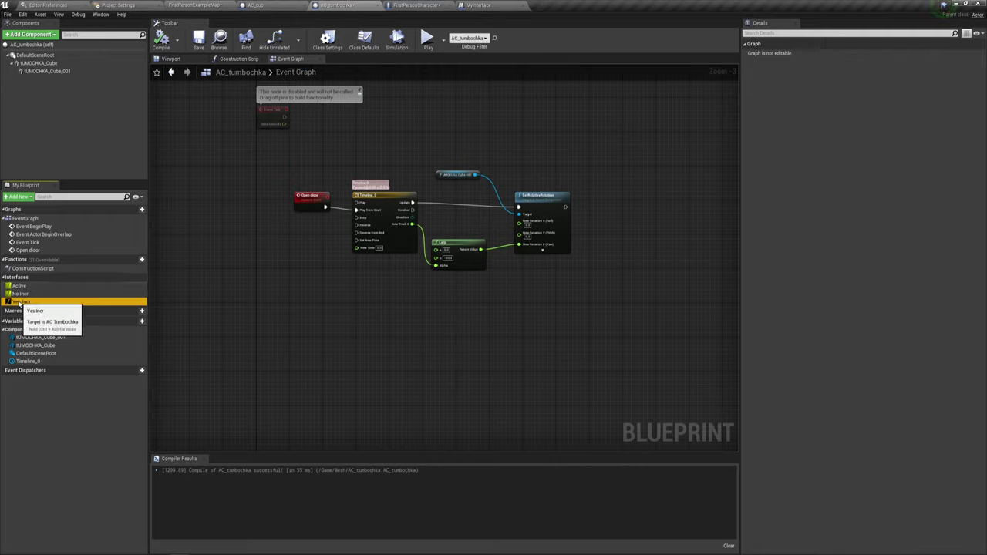
double_click(20, 302)
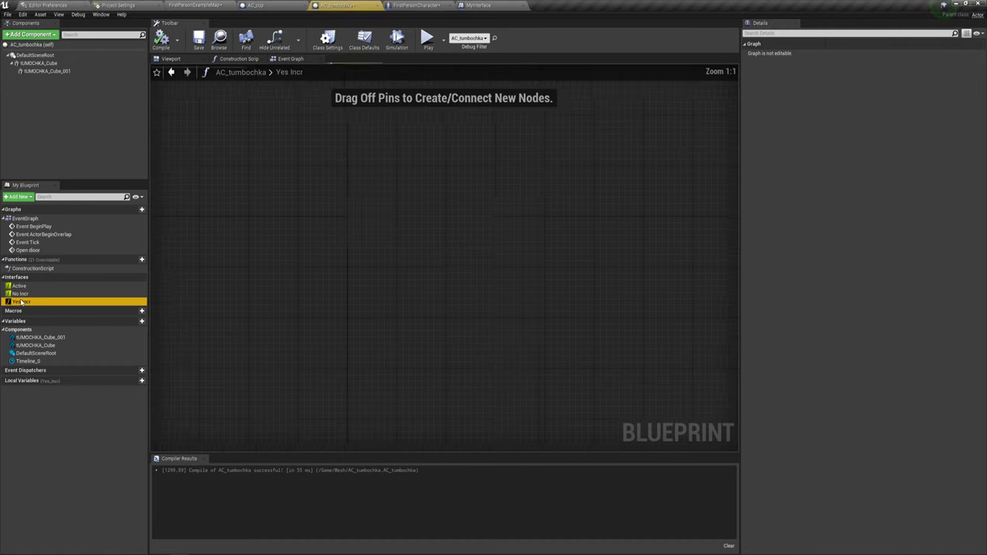
Drag the Yes Incr entry node left, away from its Return Node, and select both nodes.
right_click_drag(453, 313, 533, 262)
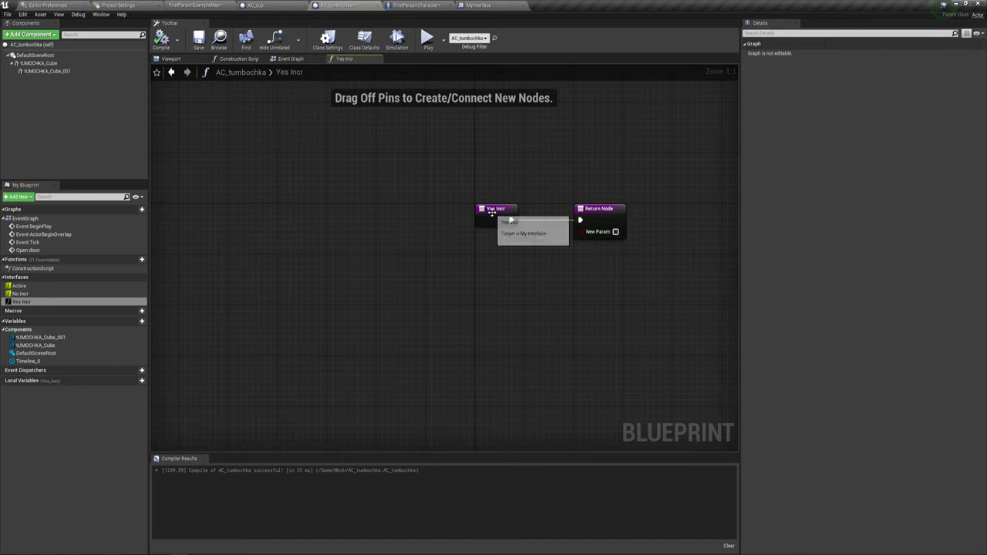
left_click_drag(492, 212, 243, 213)
mouse_move(266, 154)
left_mouse_down()
mouse_move(580, 302)
mouse_move(561, 307)
left_mouse_up()
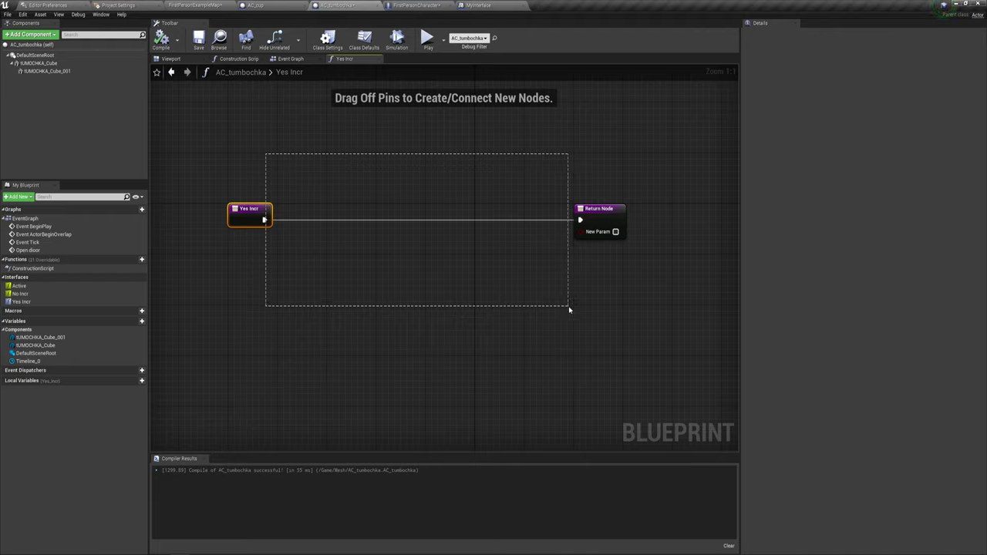
In MyInterface, add a Boolean NewParam output to No_Incr and compile the interface.
left_click(488, 6)
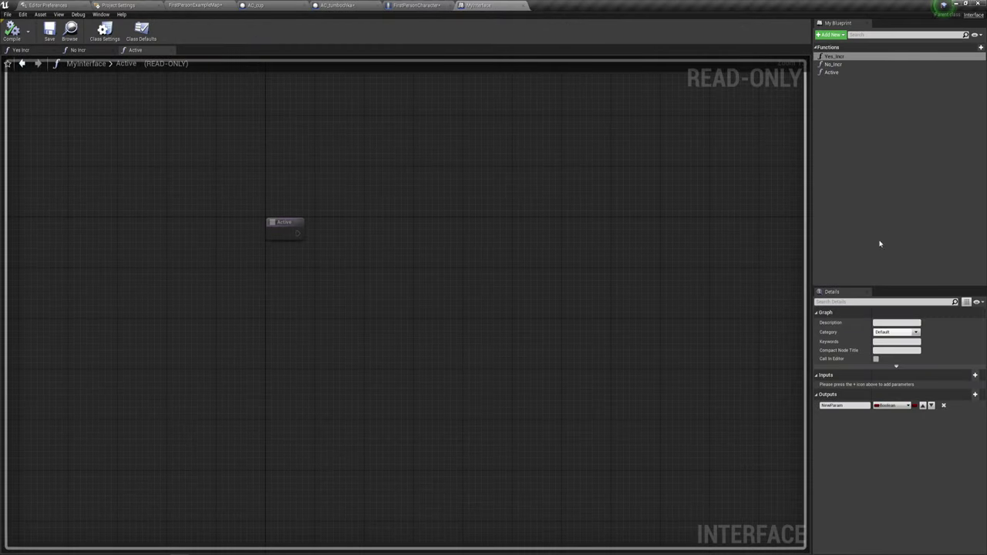
double_click(836, 64)
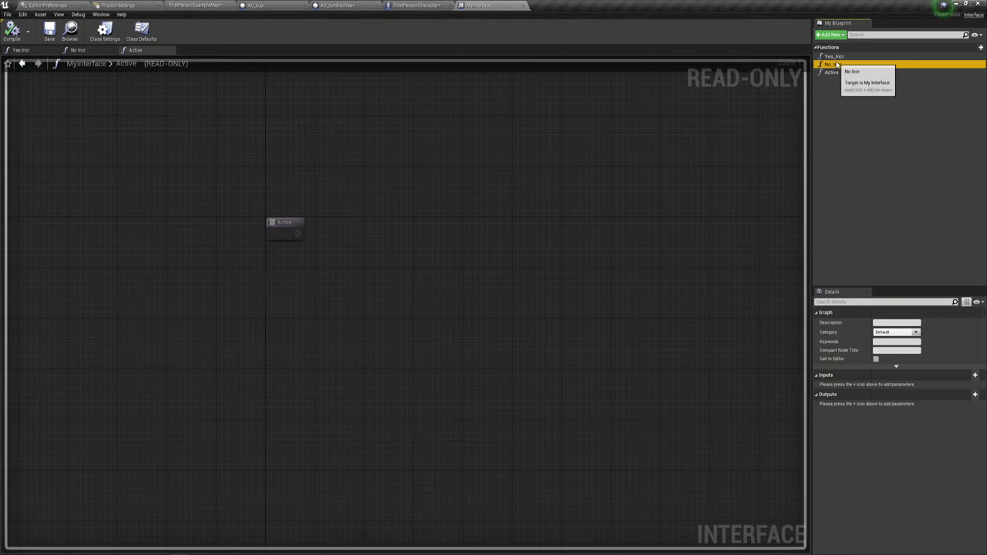
left_click(974, 394)
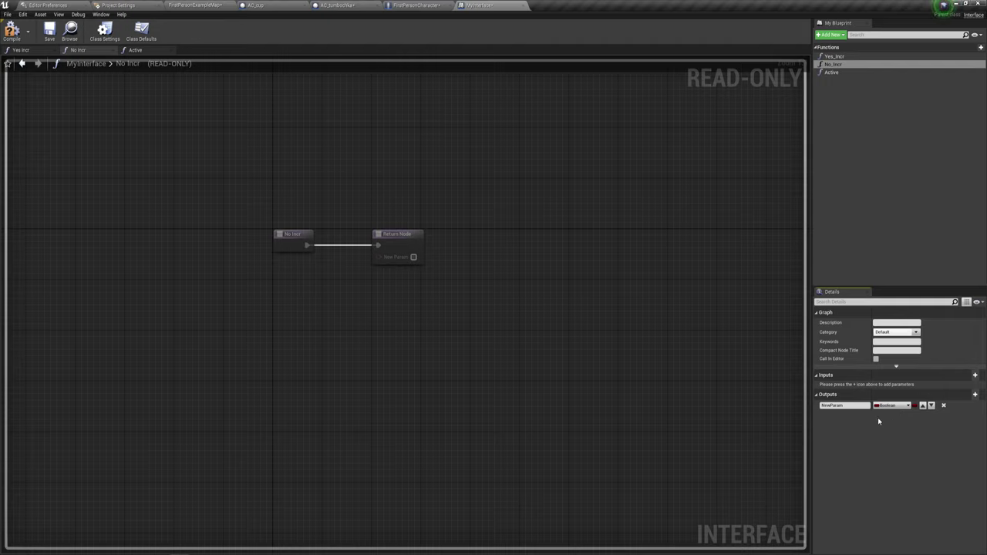
left_click(13, 29)
mouse_move(249, 180)
left_mouse_down()
mouse_move(415, 318)
mouse_move(433, 316)
left_mouse_up()
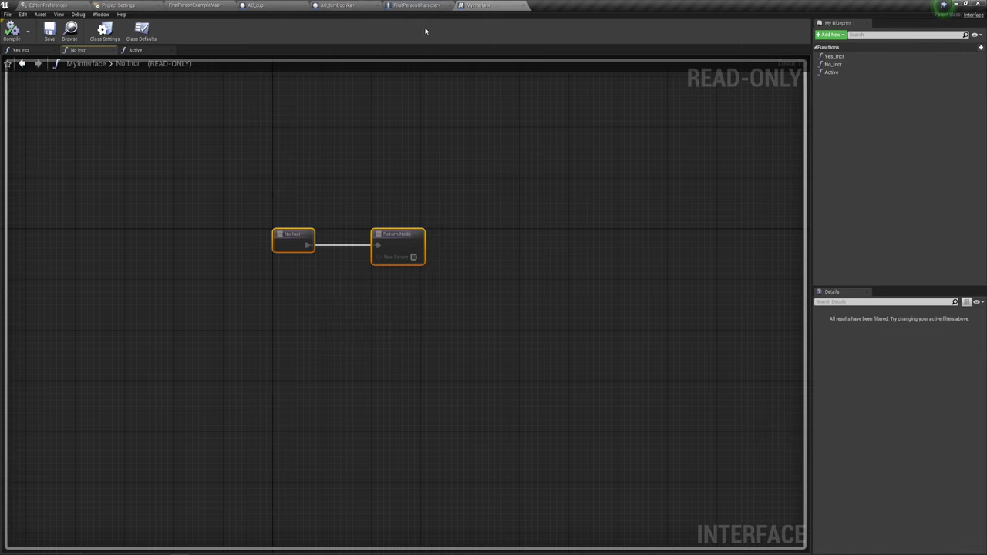
Back in AC_tumbochka, open the No Incr interface function graph.
left_click(412, 6)
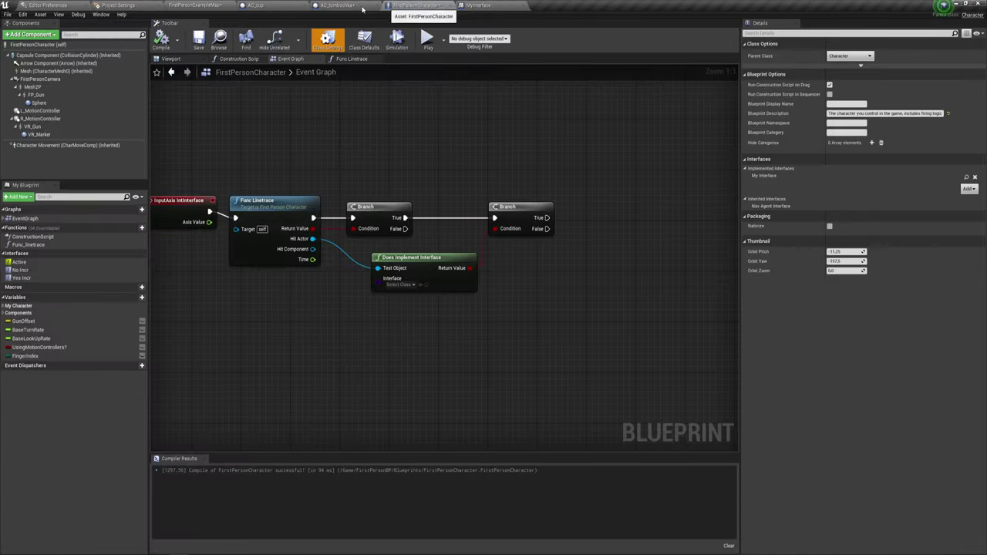
left_click(369, 6)
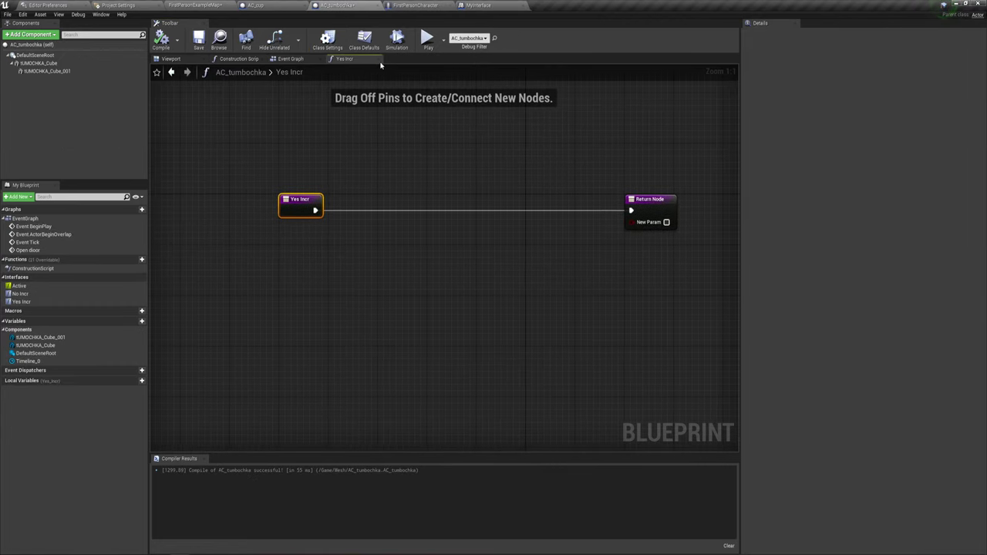
left_click(22, 302)
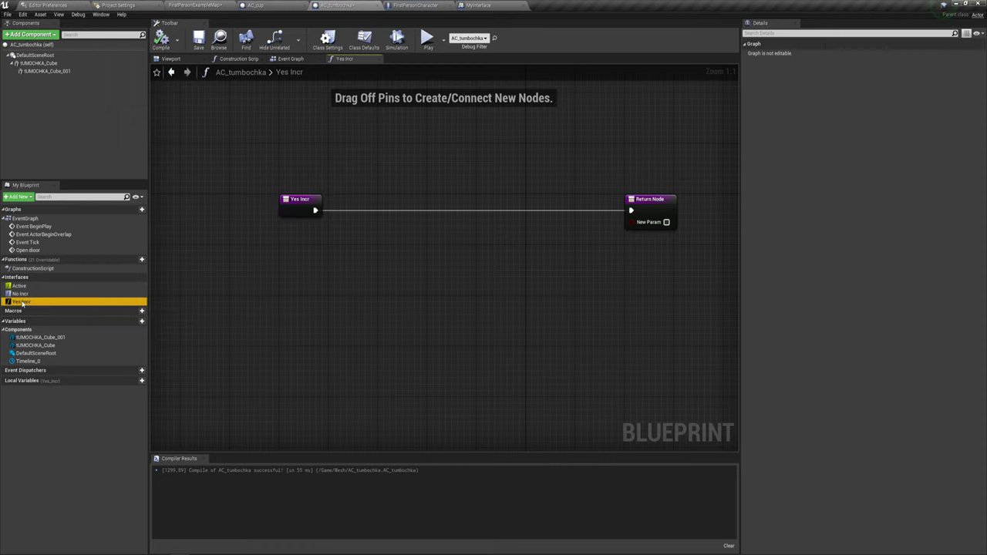
double_click(20, 294)
Spread the No Incr entry and Return nodes apart, then return to the Event Graph.
mouse_move(415, 265)
left_mouse_down()
mouse_move(262, 249)
mouse_move(236, 262)
left_mouse_up()
left_click_drag(239, 223, 458, 335)
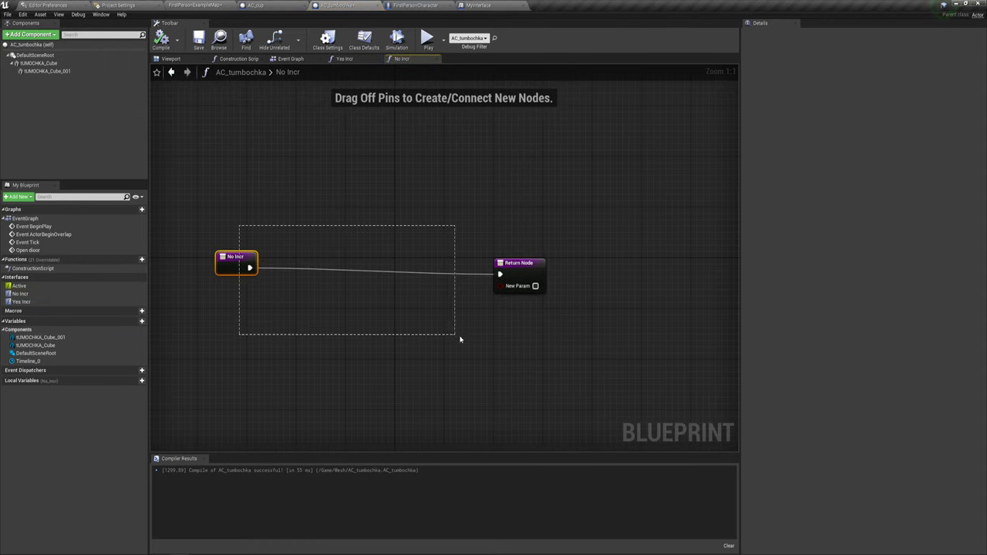
left_click_drag(518, 270, 586, 265)
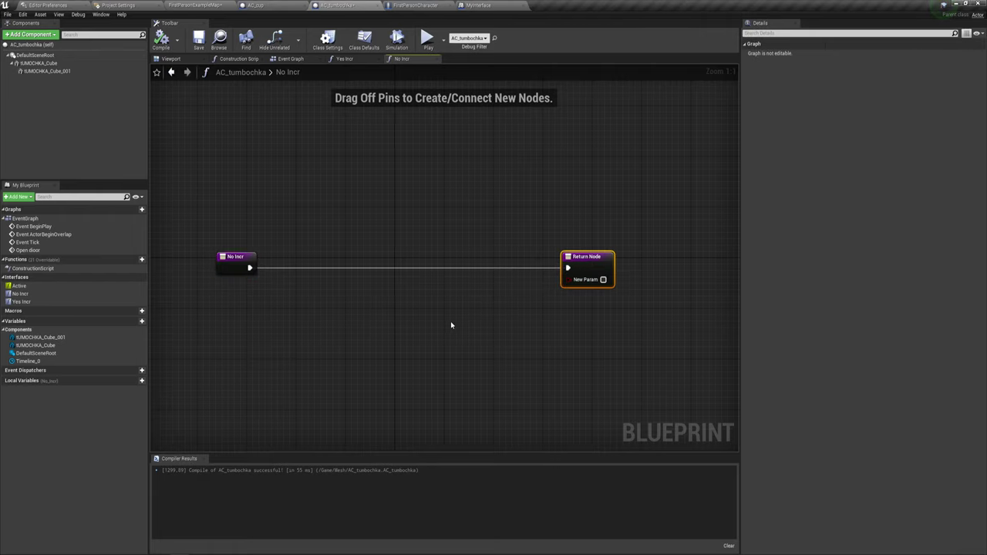
right_click_drag(360, 112, 404, 134)
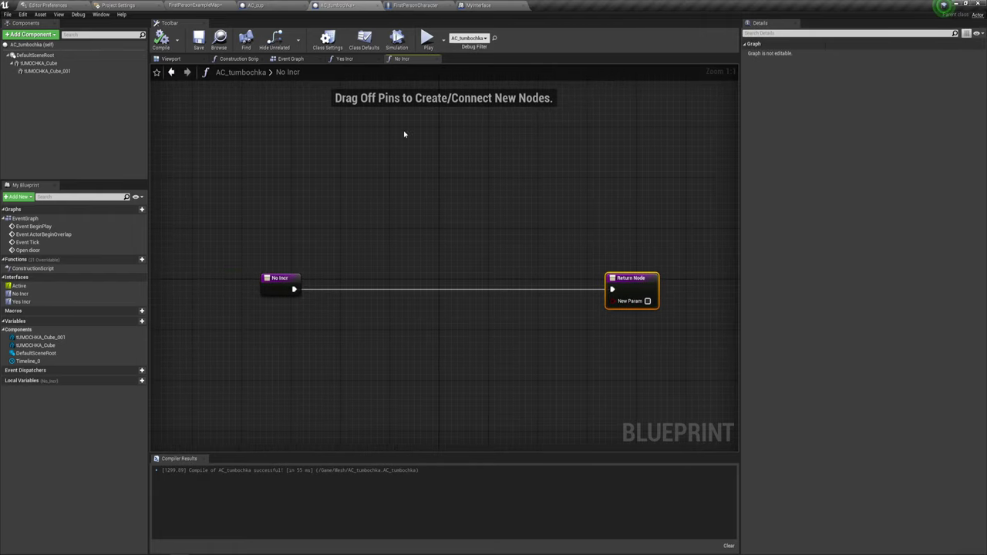
left_click(22, 288)
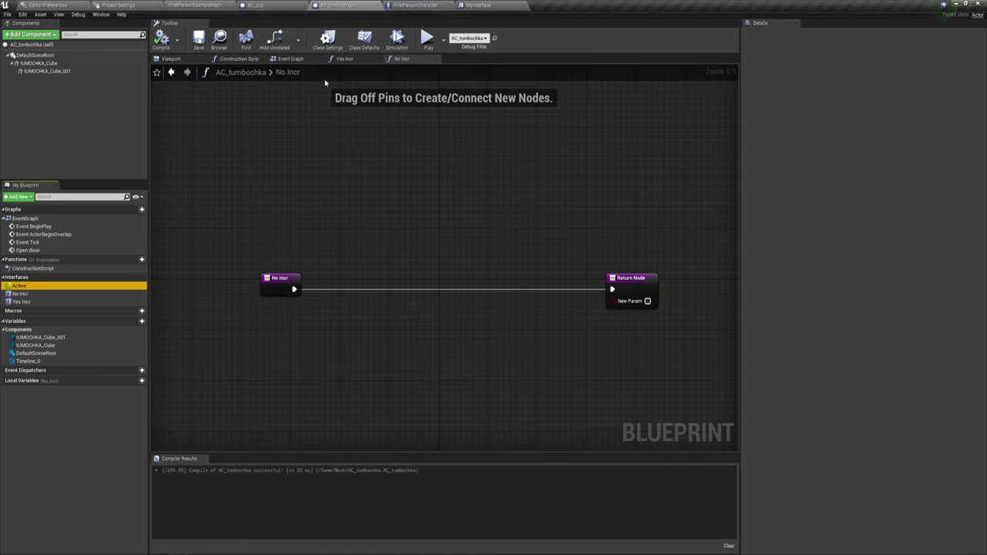
left_click(294, 60)
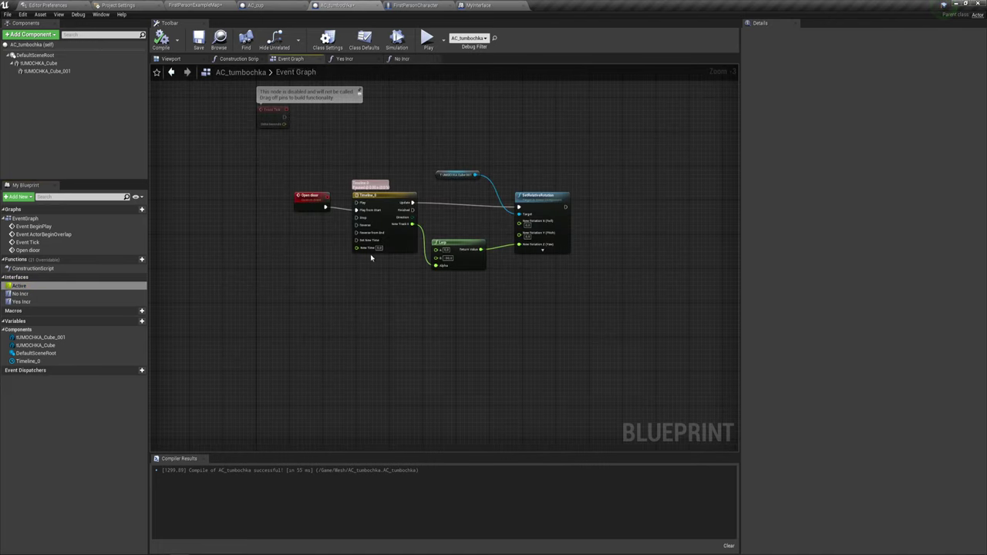
Search 'active' and place the MyInterface Event Active node below the door-opening nodes.
right_click_drag(371, 259, 412, 204)
right_click(365, 303)
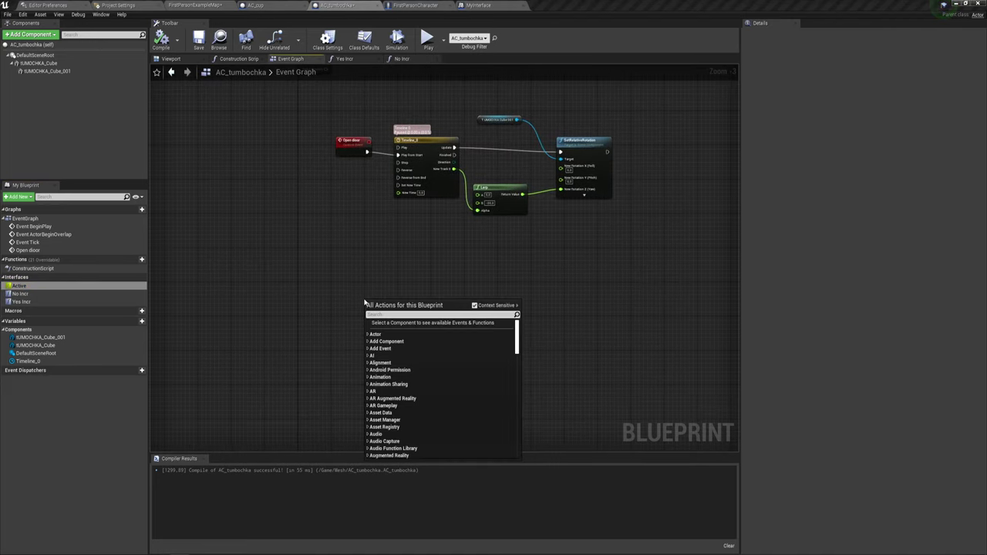
type("act")
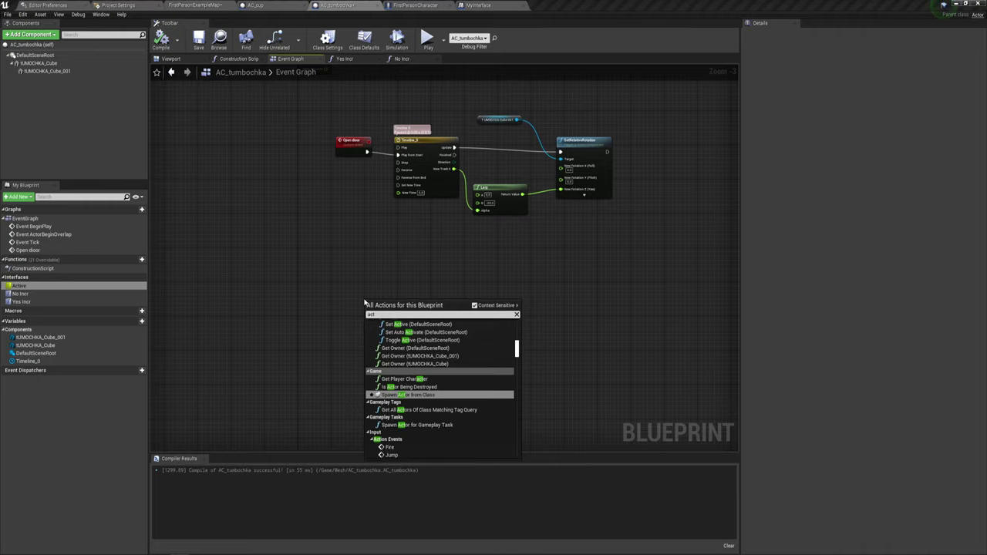
type("ive")
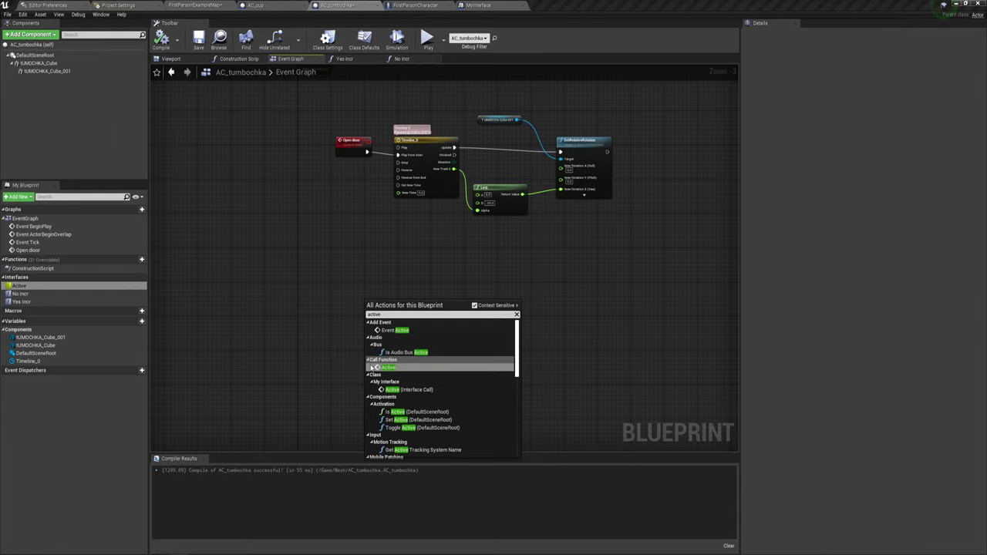
left_click(398, 331)
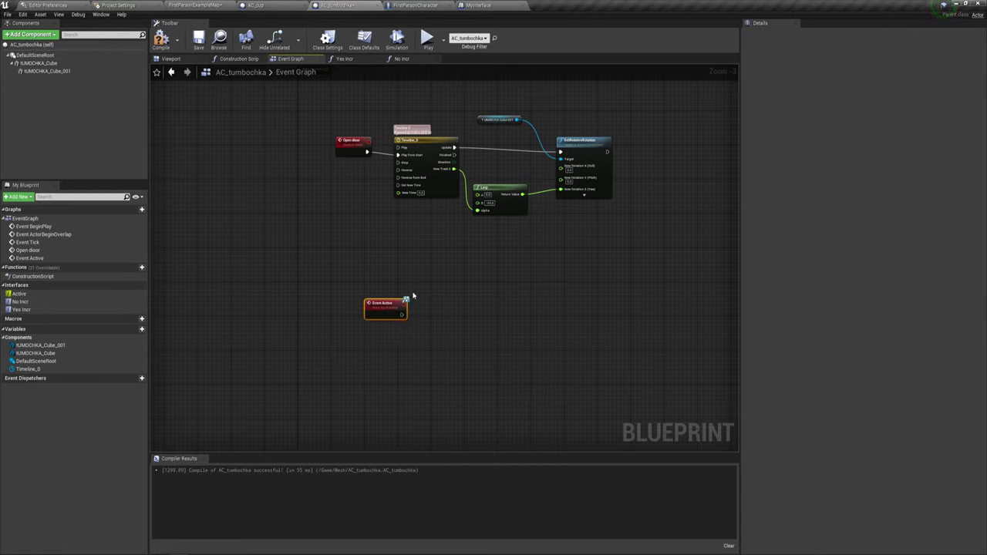
Move Event Active left and frame it alongside the Open door event nodes.
left_click_drag(389, 305, 352, 310)
left_click_drag(271, 257, 415, 369)
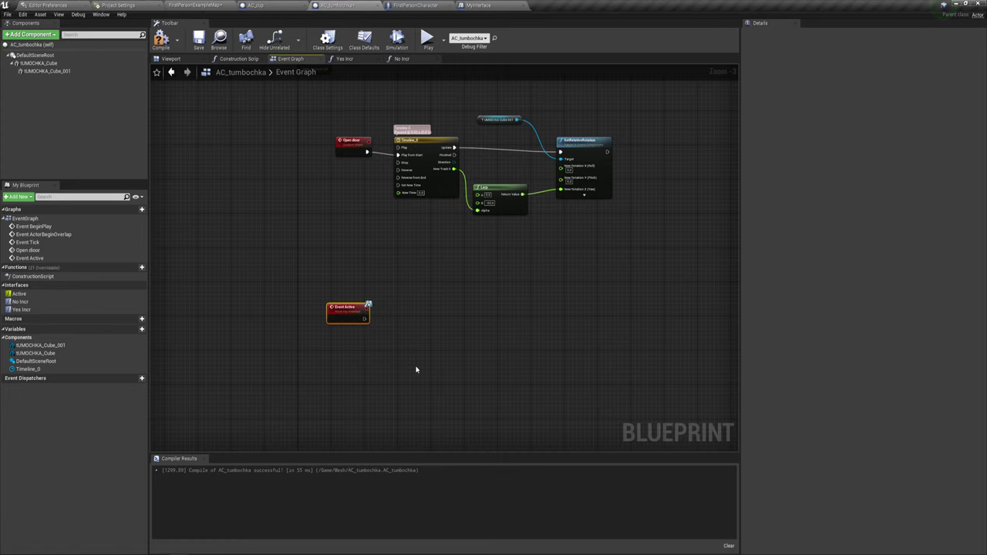
right_click_drag(416, 369, 394, 326)
scroll(394, 327, "up", 1)
right_click_drag(421, 251, 414, 307)
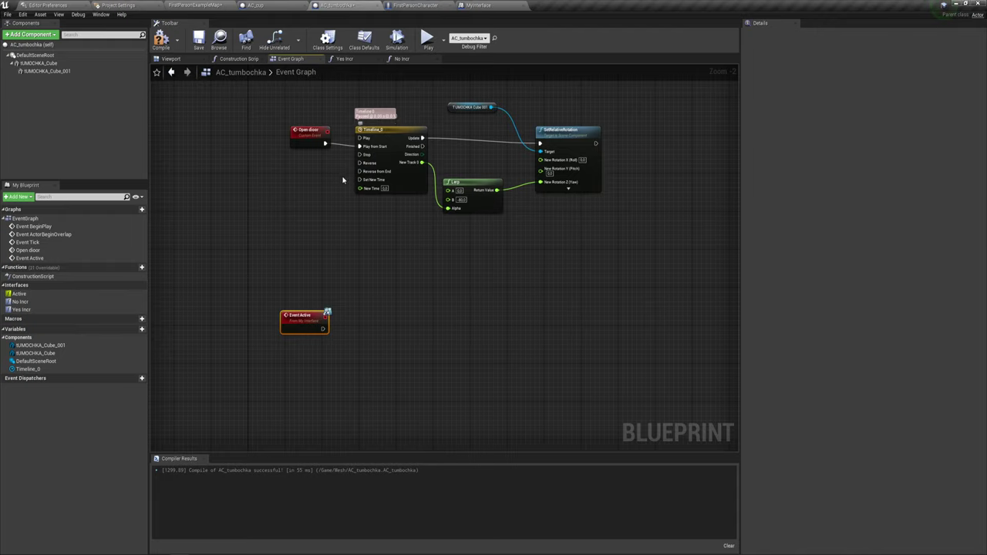
left_click(302, 131)
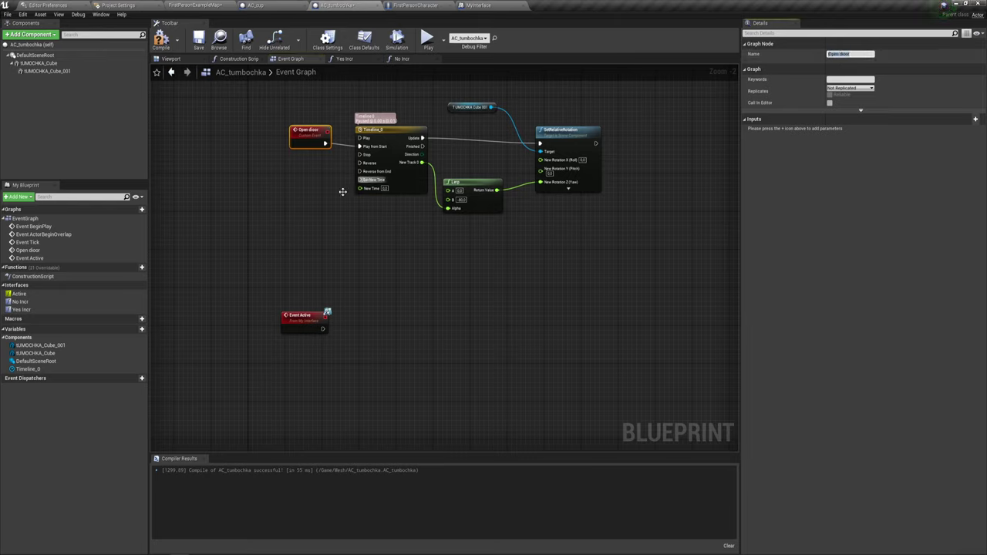
Pull a connection from Event Active's execution output to bring up the action list.
left_click_drag(324, 329, 428, 308)
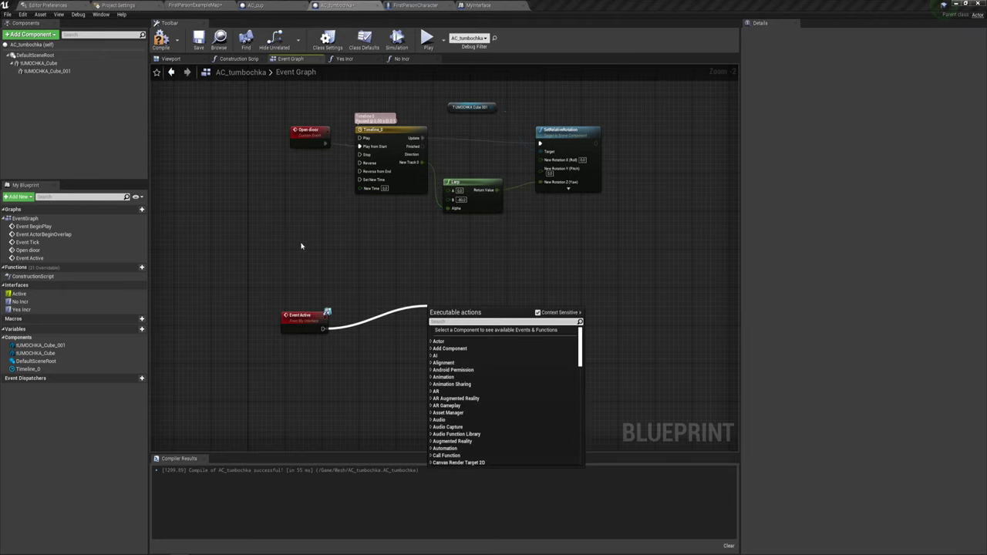
left_click_drag(286, 224, 630, 98)
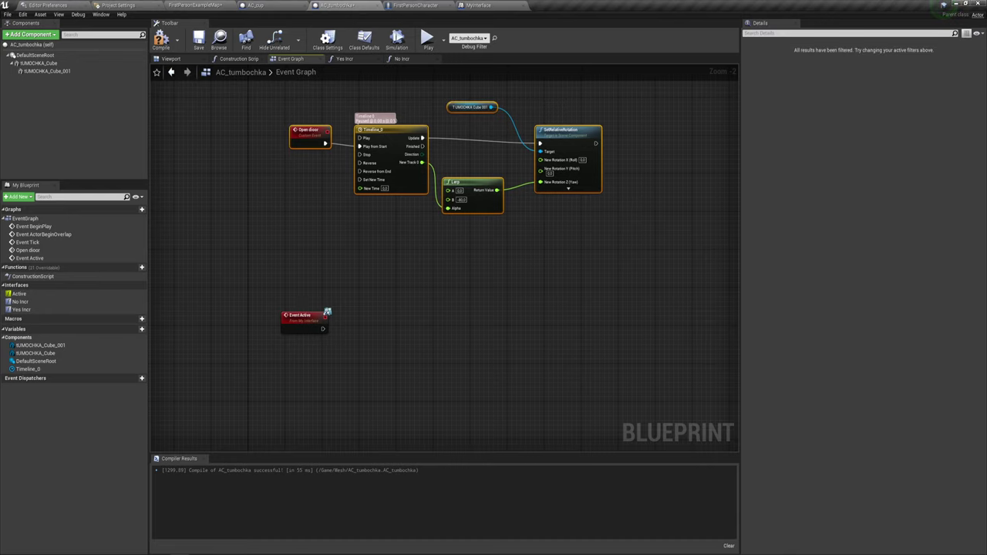
right_click_drag(336, 335, 309, 304)
left_click_drag(295, 297, 343, 290)
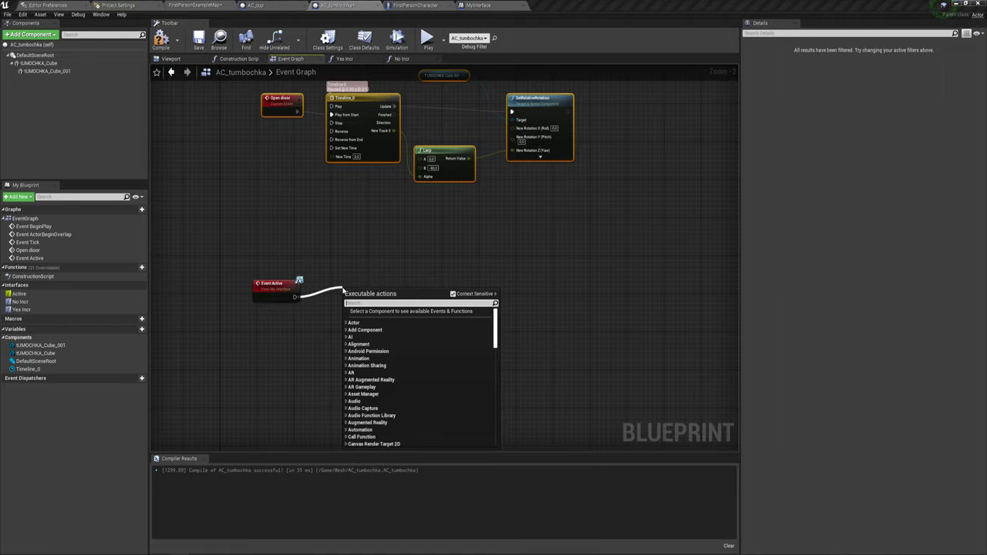
Add an Open Door call after Event Active, then shift the Timeline, Lerp and rotation nodes down-right.
type("Open door")
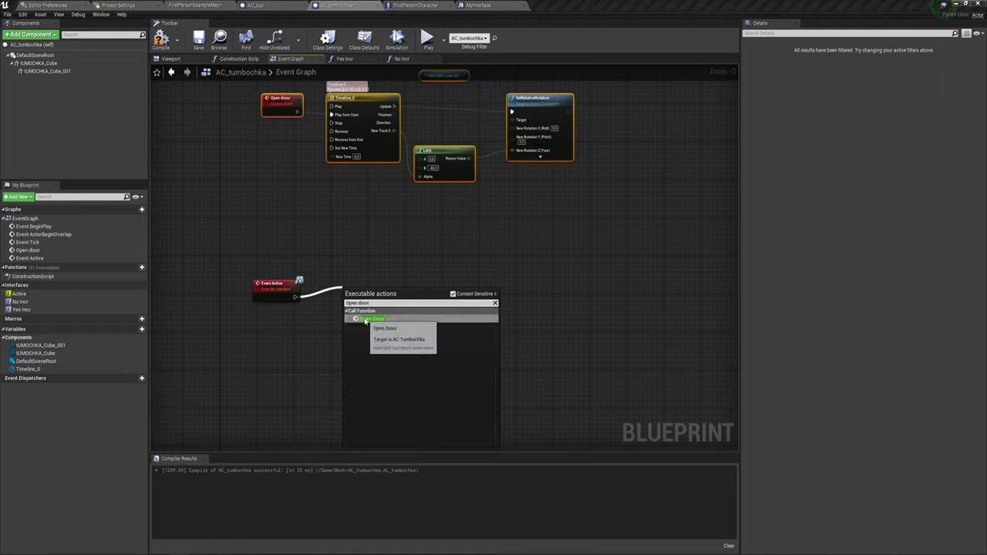
left_click(372, 319)
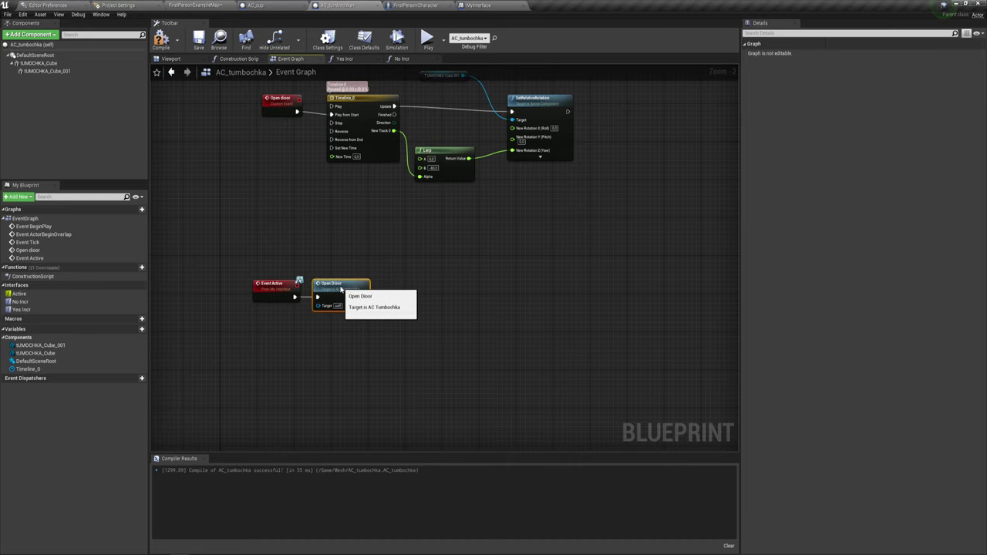
right_click_drag(214, 203, 212, 261)
left_click_drag(212, 261, 589, 93)
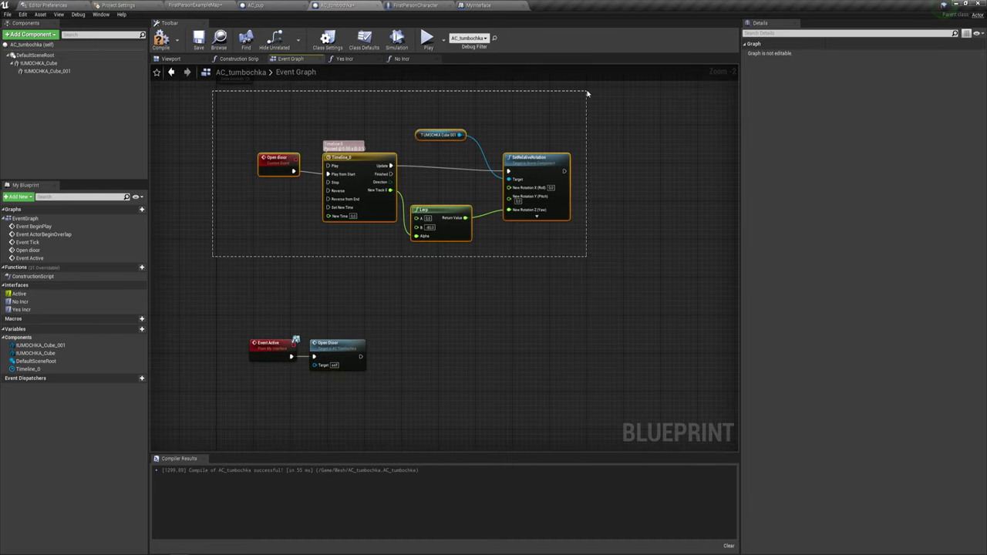
right_click_drag(381, 199, 378, 183)
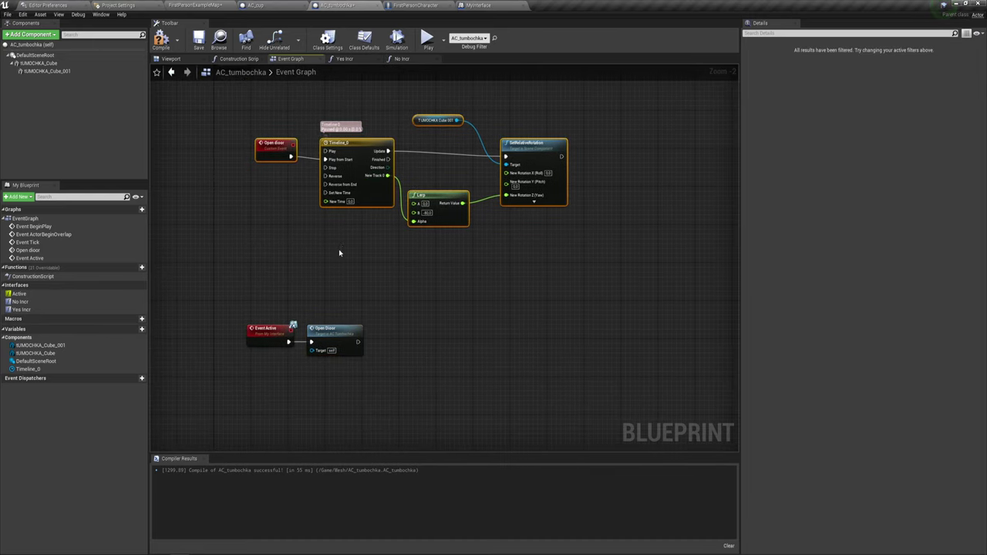
left_click_drag(337, 254, 525, 99)
mouse_move(354, 158)
left_mouse_down()
mouse_move(438, 243)
mouse_move(430, 343)
left_mouse_up()
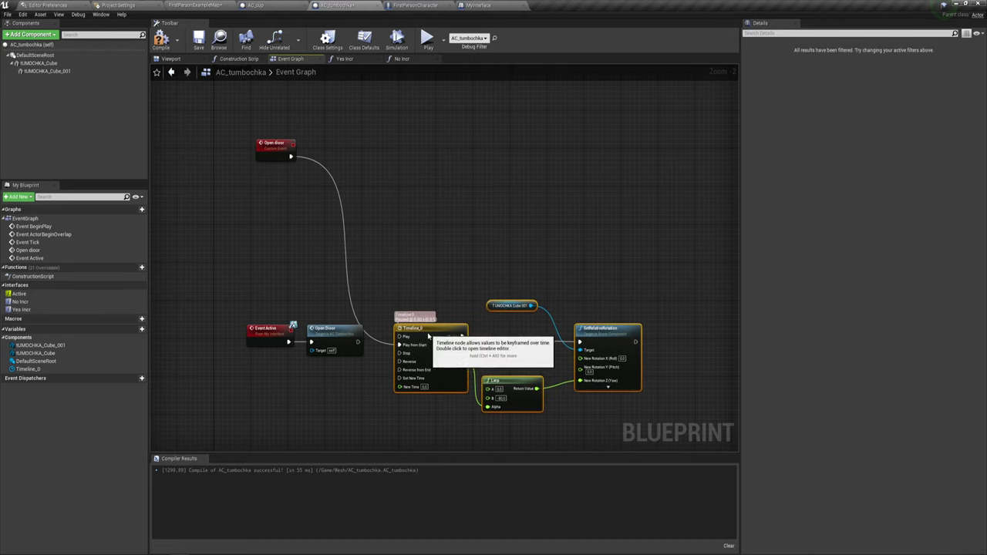
Cancel a Timeline wiring attempt, move the timeline node group back up, then switch to MyInterface.
left_click_drag(287, 344, 270, 303)
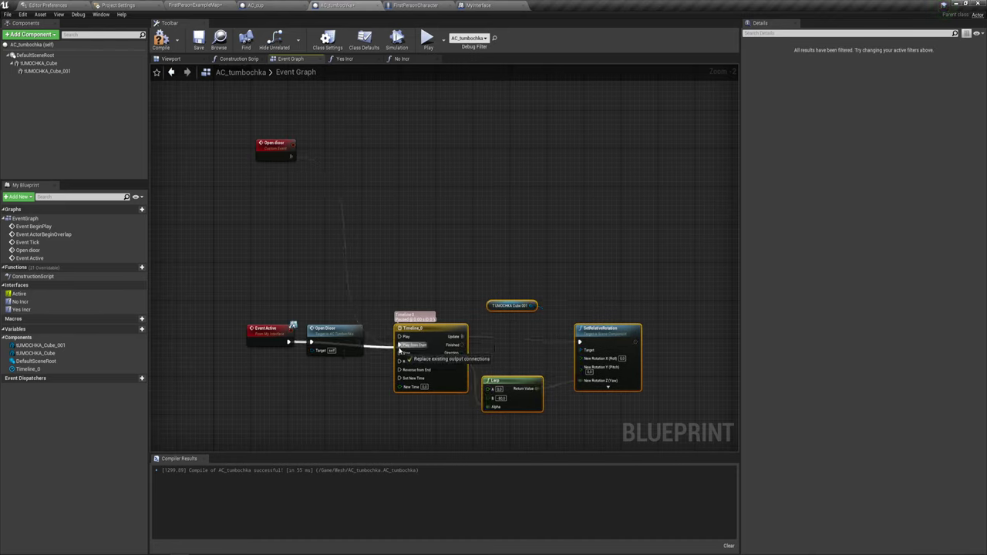
left_click(414, 327)
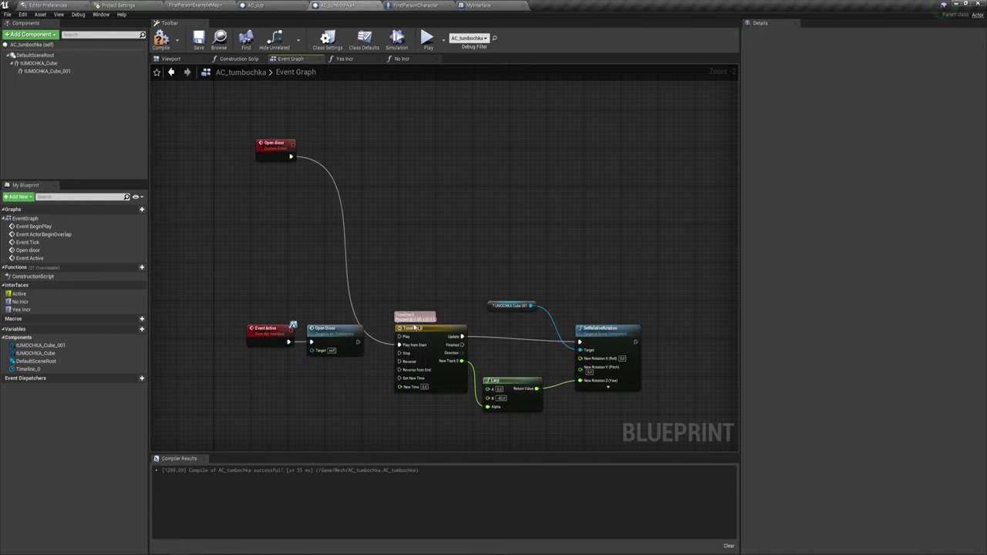
left_click_drag(392, 251, 617, 440)
left_click_drag(606, 282, 531, 110)
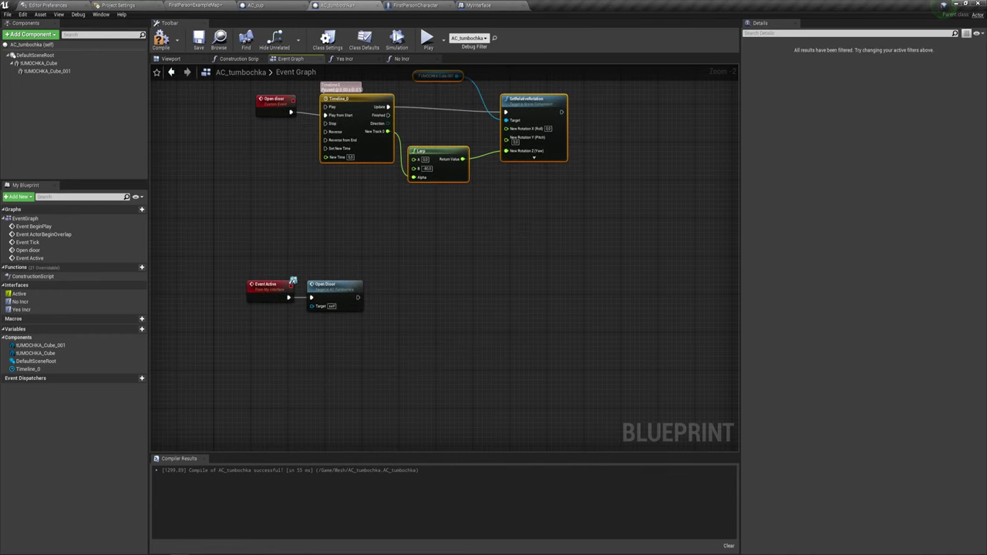
right_click_drag(192, 214, 166, 271)
left_click_drag(180, 241, 576, 133)
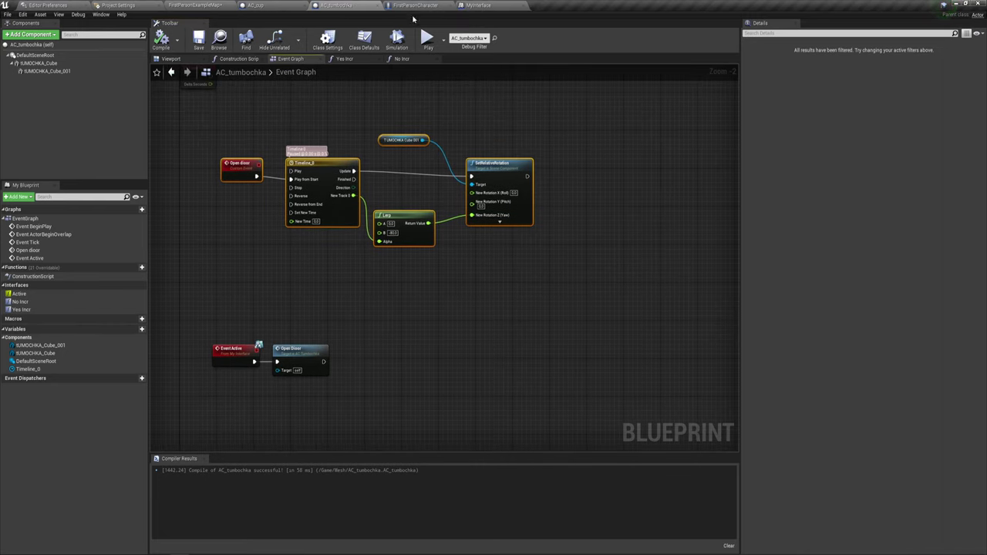
left_click(486, 5)
In FirstPersonCharacter, set the Does Implement Interface check to MyInterface.
left_click(182, 6)
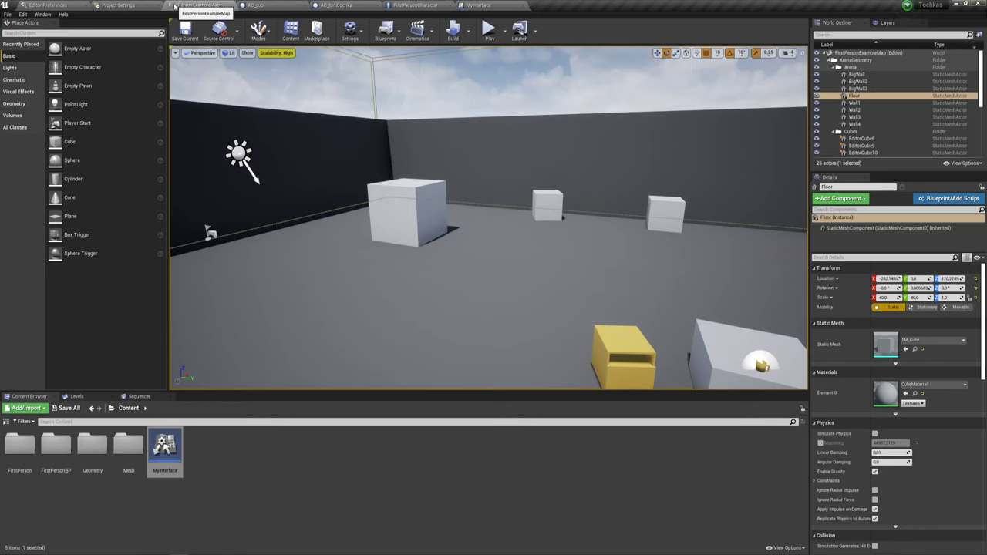
left_click(390, 7)
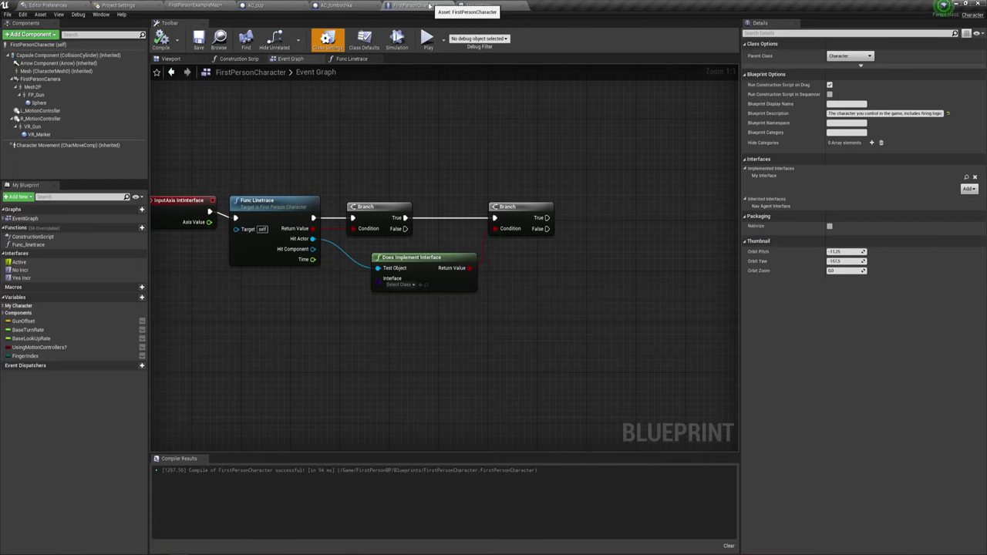
right_click_drag(509, 294, 446, 270)
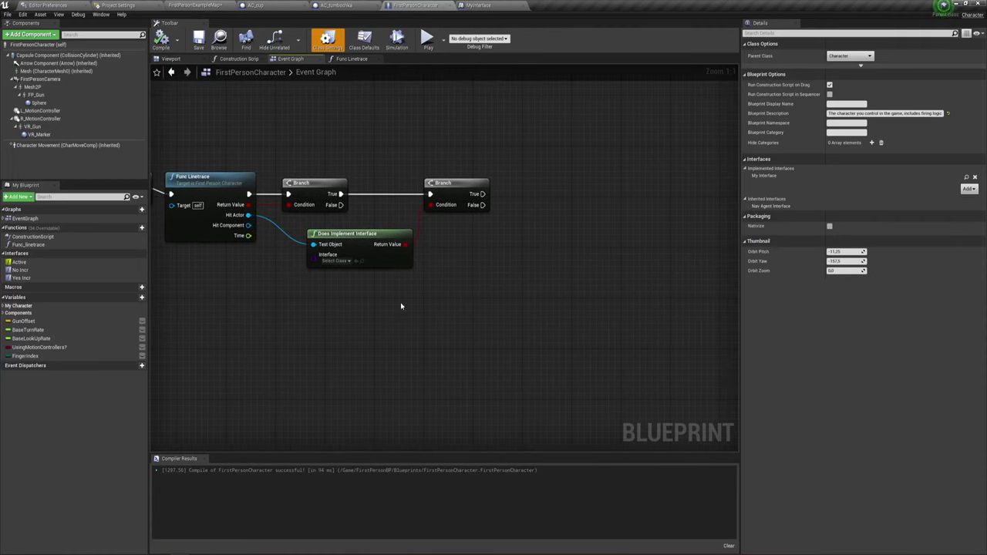
left_click_drag(375, 300, 405, 244)
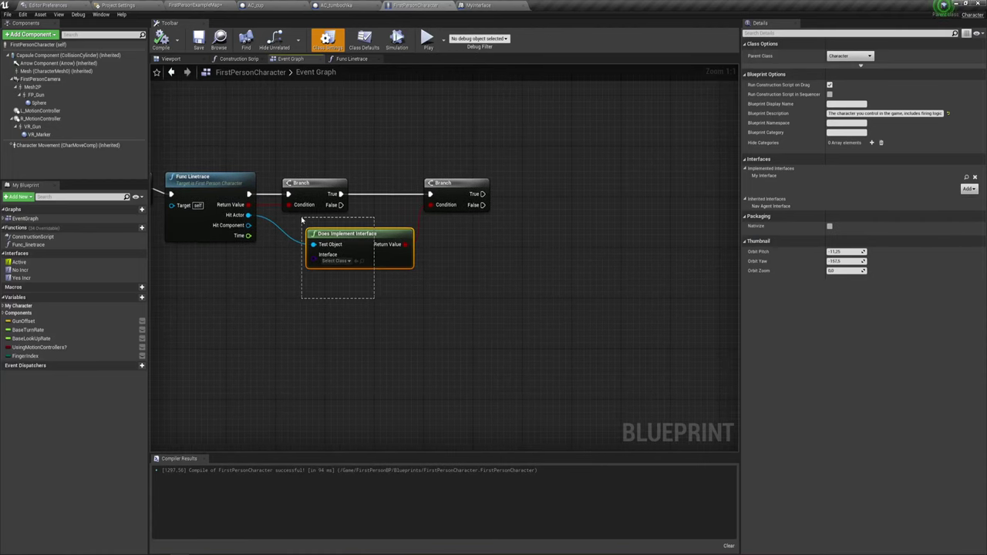
left_click_drag(302, 219, 301, 220)
right_click_drag(393, 254, 356, 273)
left_click(314, 279)
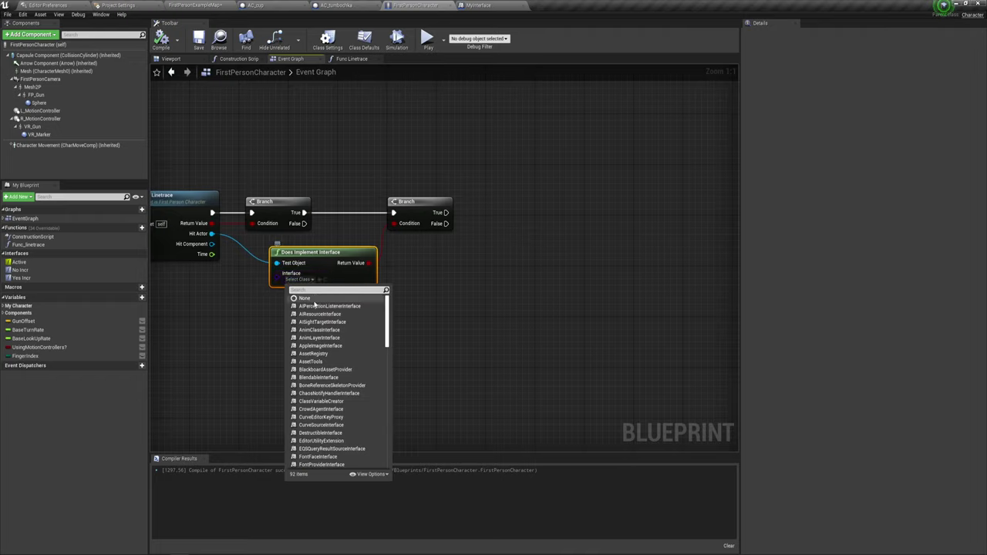
type("myin")
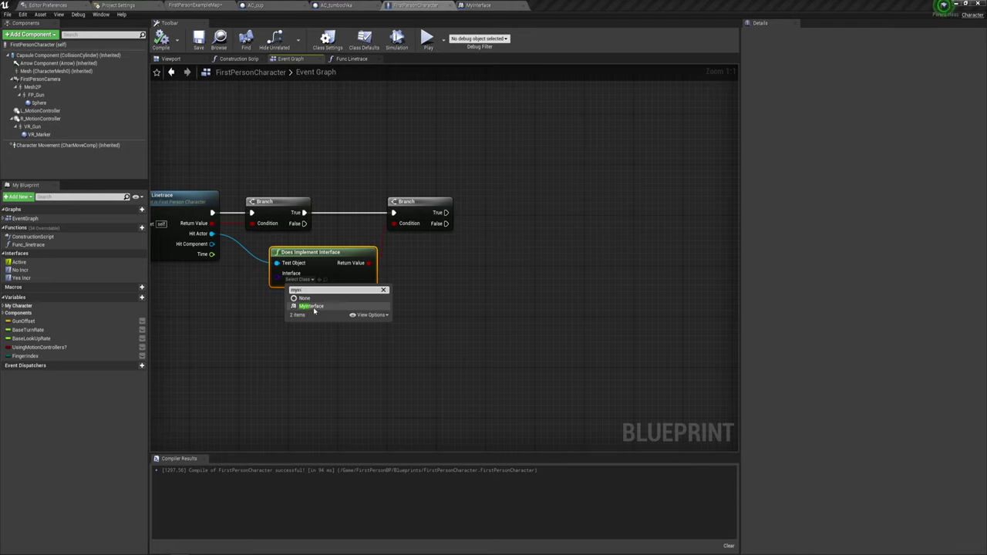
left_click(312, 307)
Add a reroute point on the Hit Actor wire and drag a new wire from it.
right_click_drag(498, 256, 477, 282)
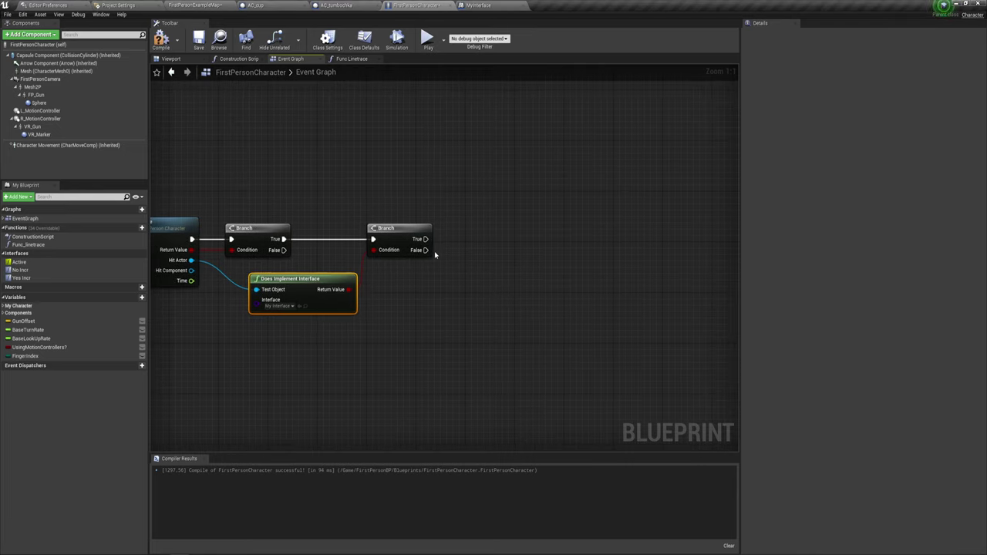
left_click_drag(423, 239, 499, 201)
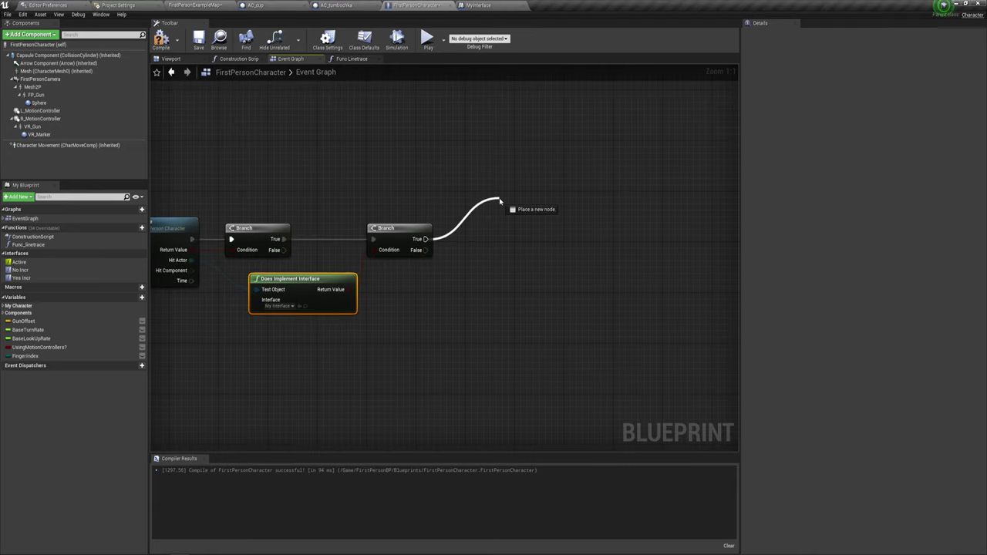
left_click(375, 315)
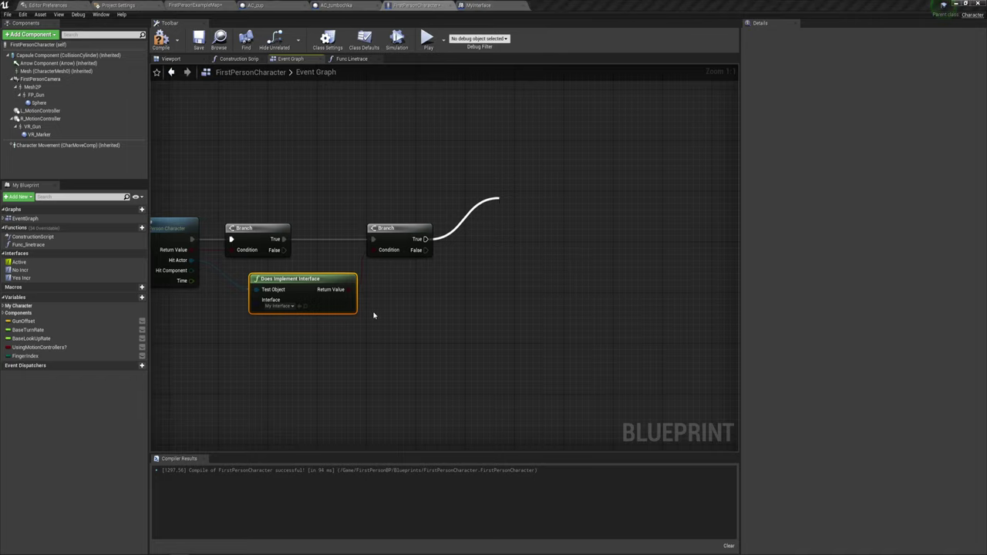
double_click(221, 272)
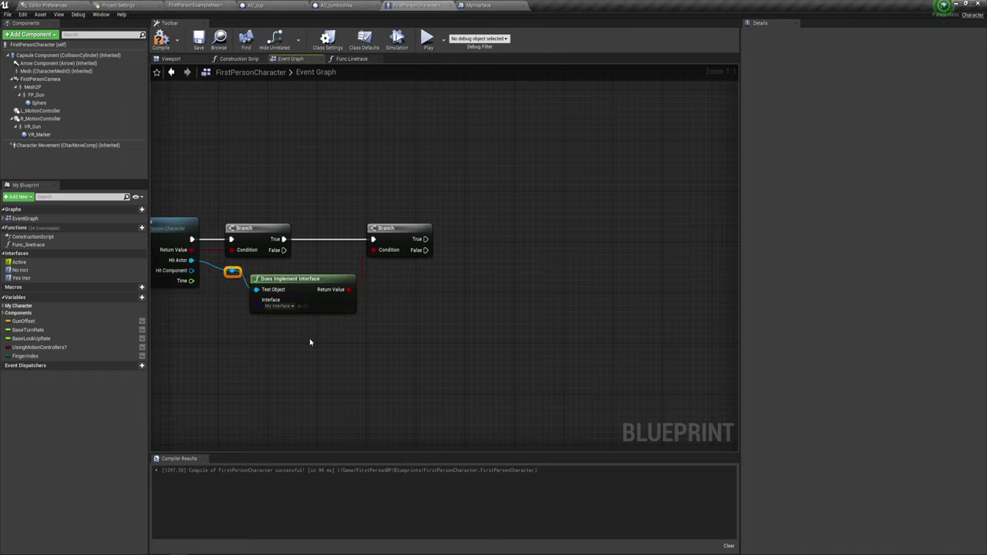
right_click_drag(310, 343, 334, 337)
left_click_drag(271, 328, 327, 292)
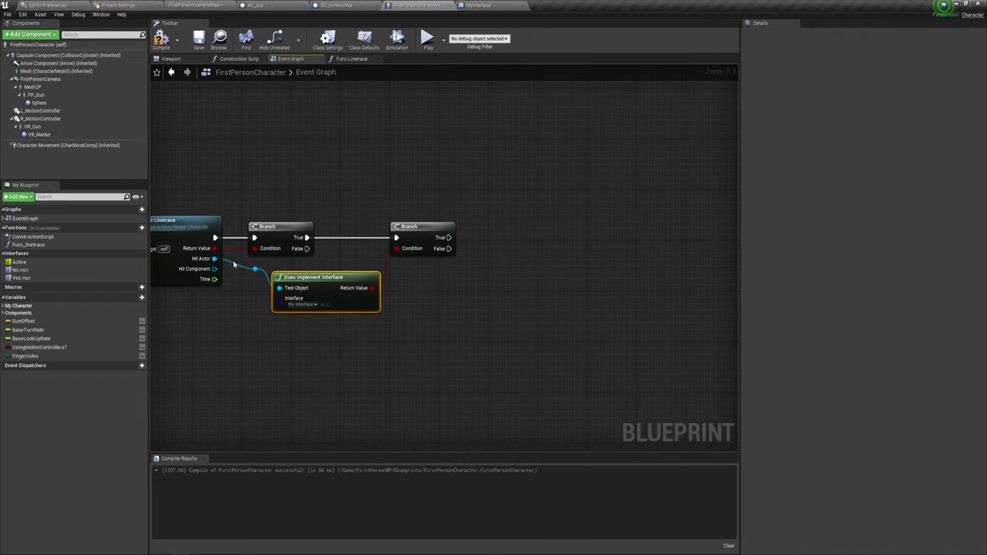
left_click_drag(253, 268, 509, 264)
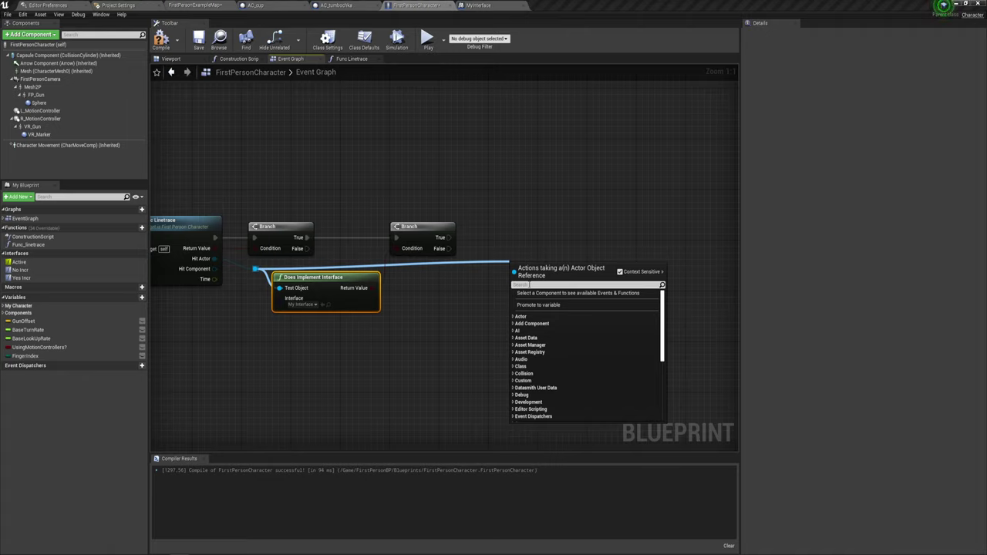
Add an Active (Message) call on the hit actor, driven by the second Branch's True output.
type("Y")
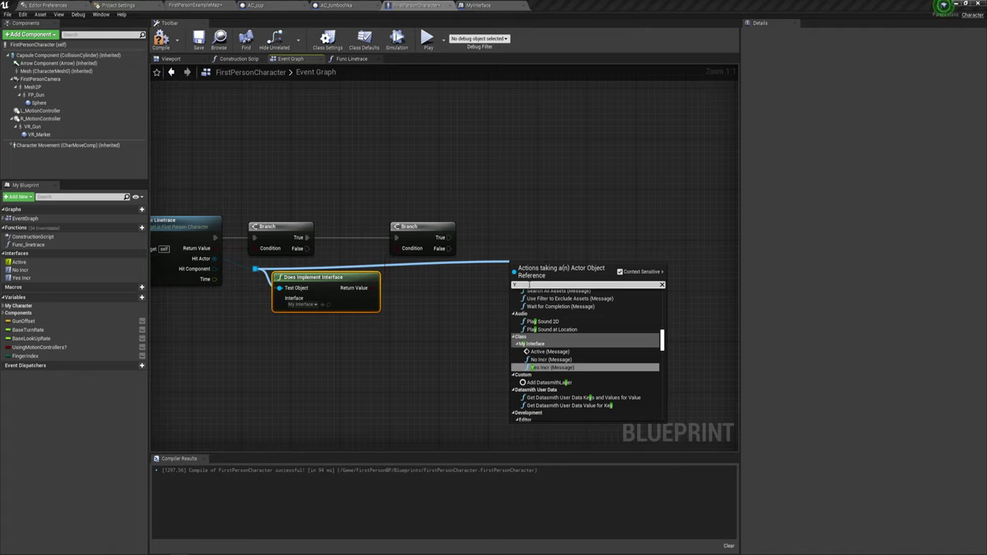
key("BackSpace")
type("act")
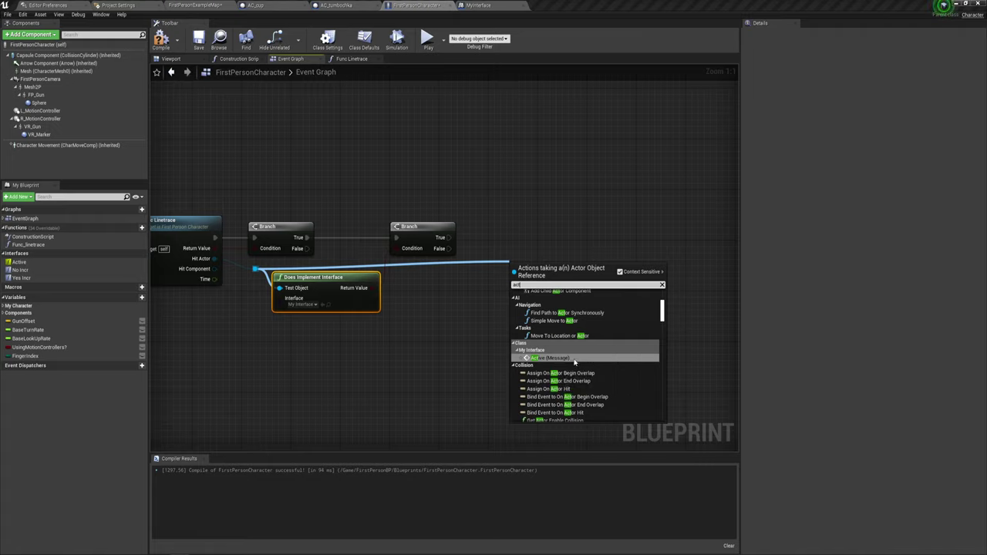
left_click(554, 360)
left_click_drag(574, 254, 587, 213)
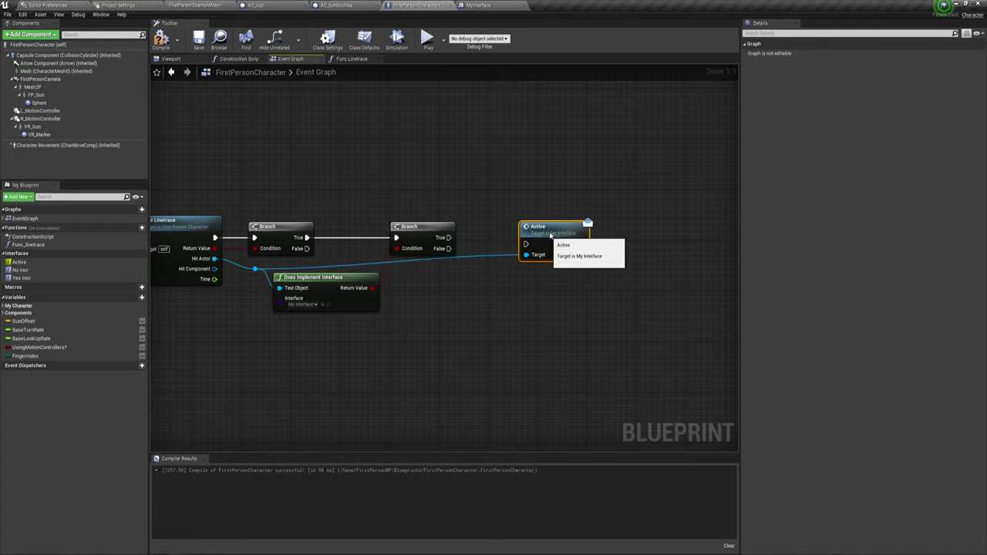
left_click_drag(449, 238, 526, 238)
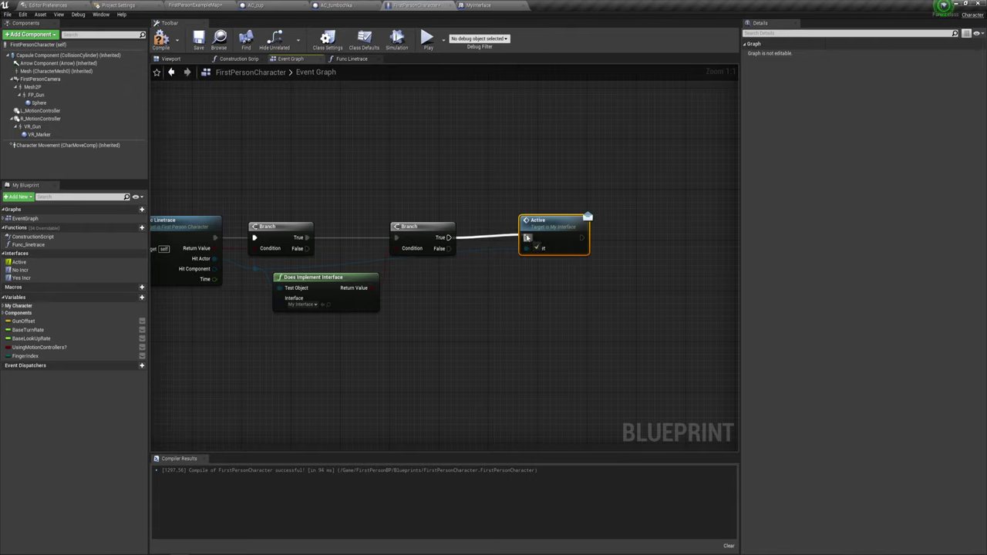
Compile FirstPersonCharacter and switch back to the FirstPersonExampleMap level.
left_click(160, 42)
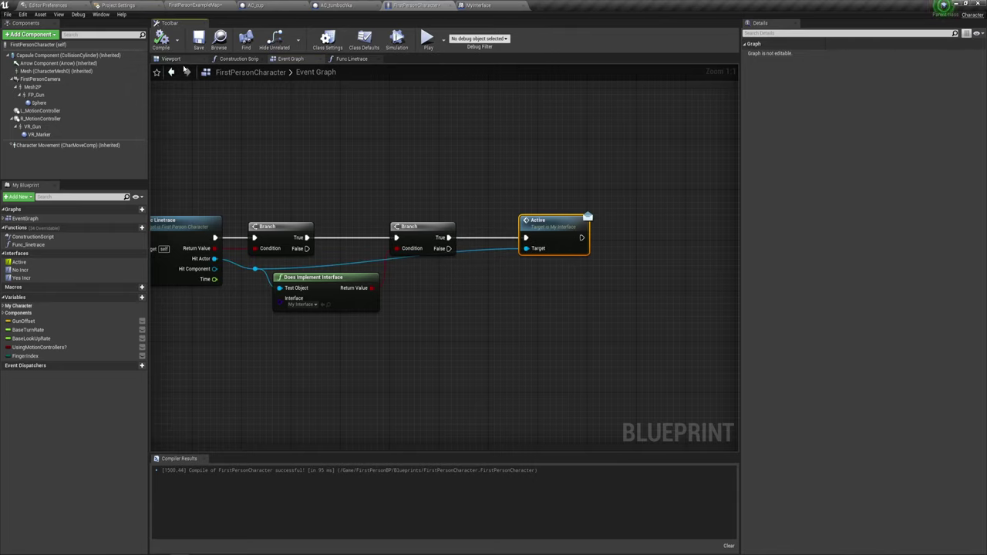
scroll(444, 181, "down", 1)
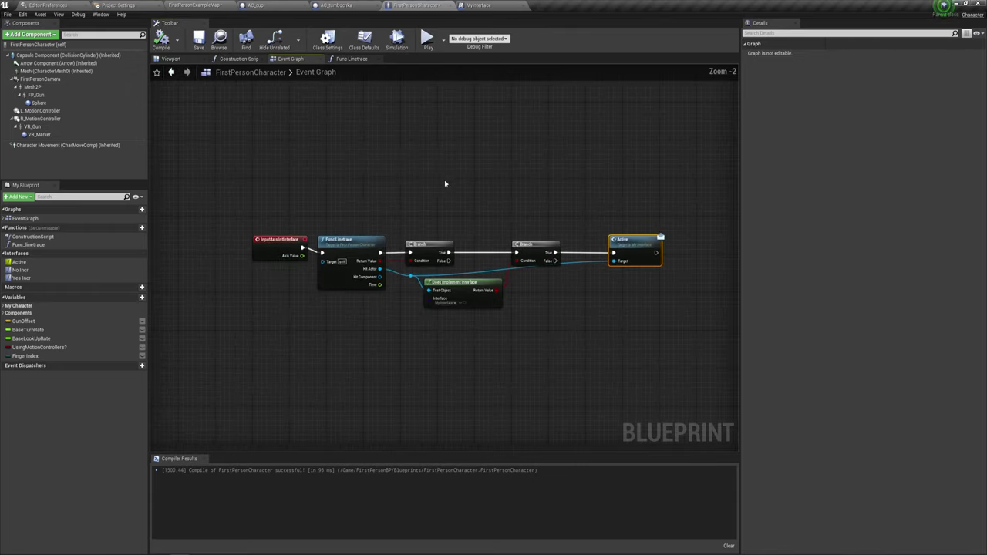
scroll(378, 170, "down", 1)
left_click_drag(281, 142, 291, 252)
right_click_drag(416, 308, 327, 290)
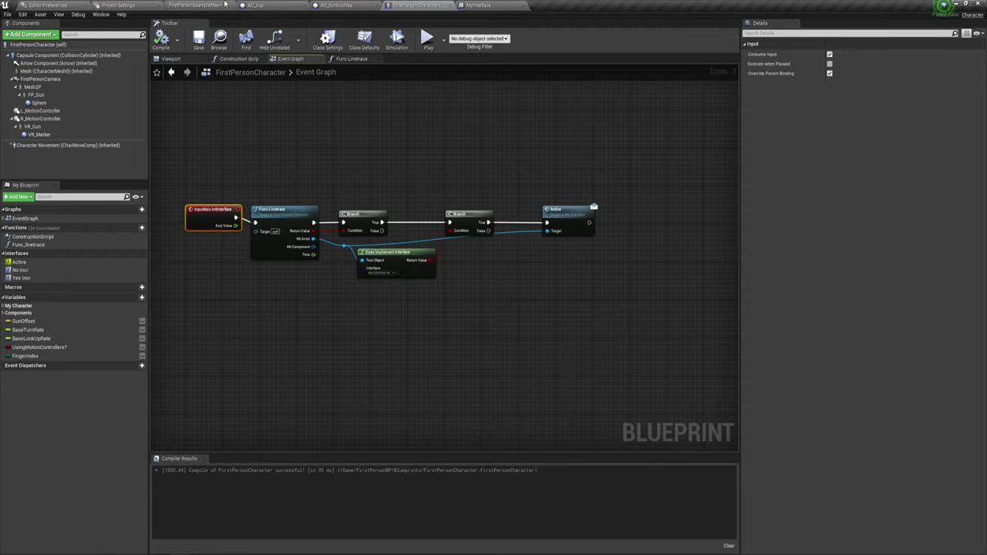
left_click(189, 5)
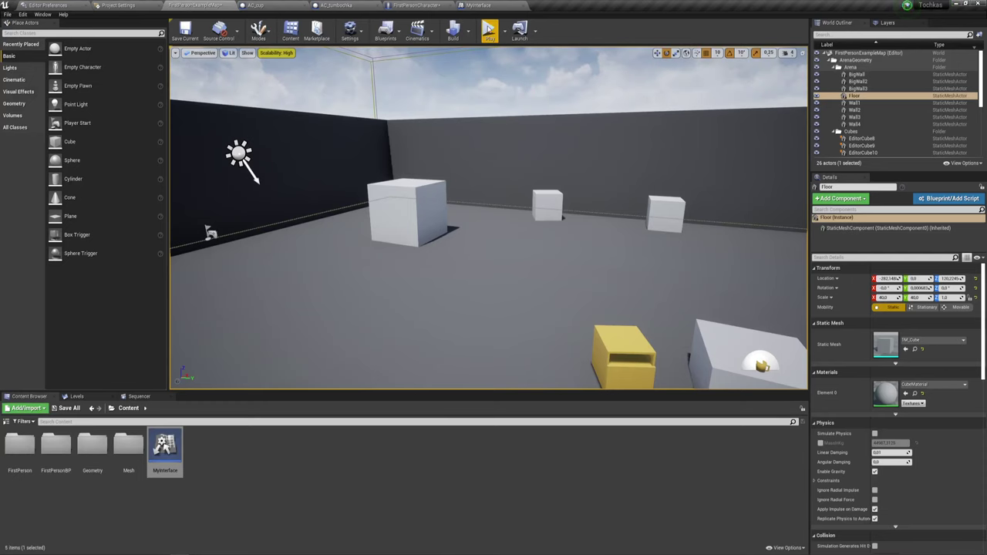
Play the level, walk up to the yellow tumbochka, then back away and exit with Esc.
left_click(489, 32)
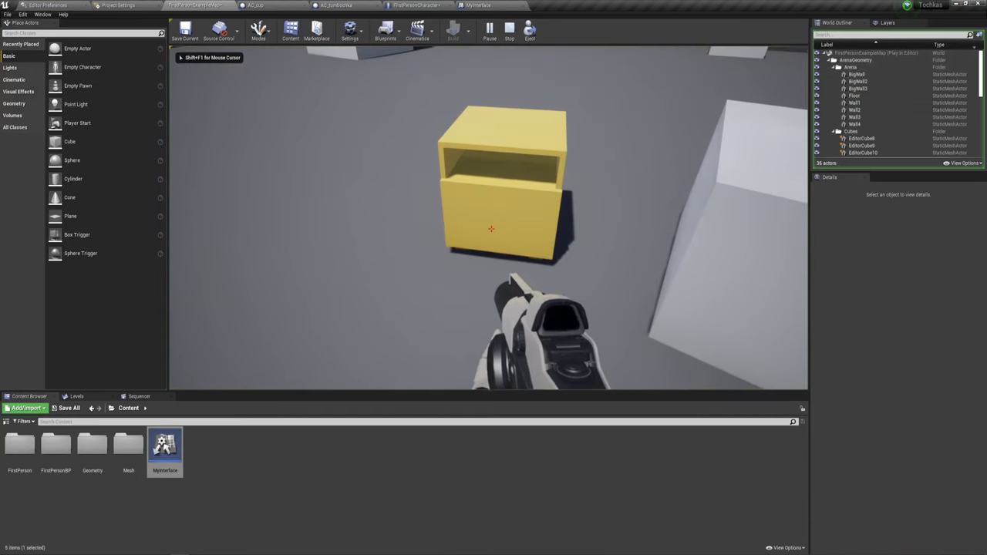
key("w")
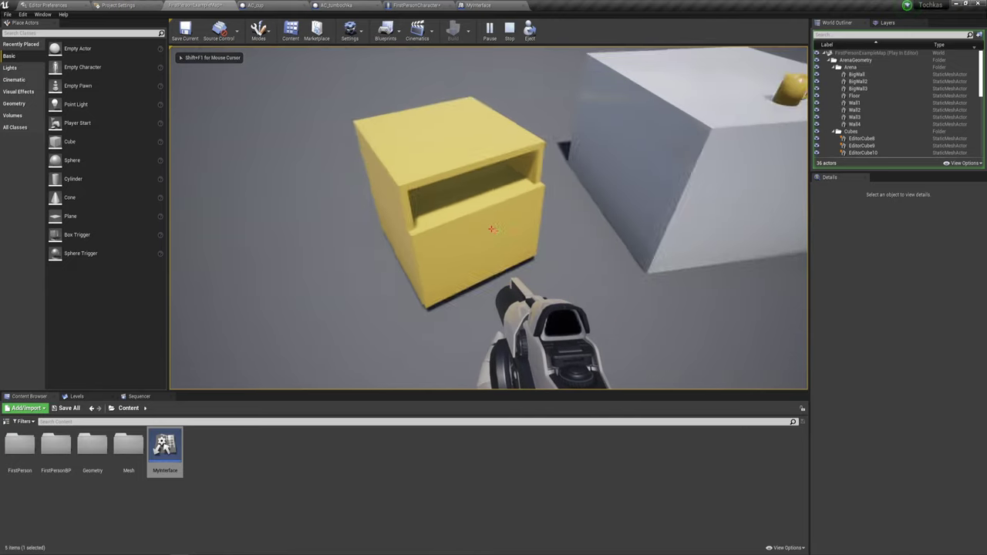
key("s")
key("Escape")
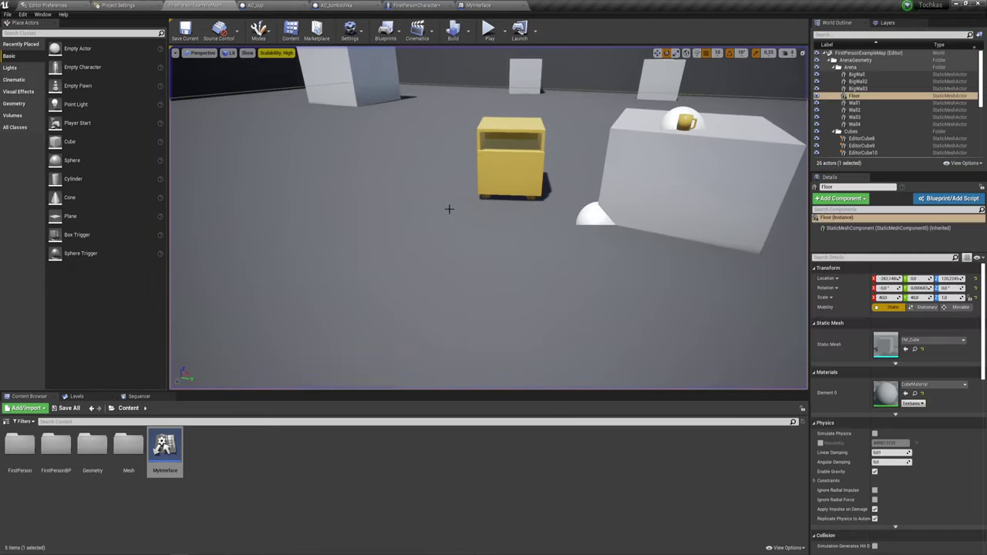
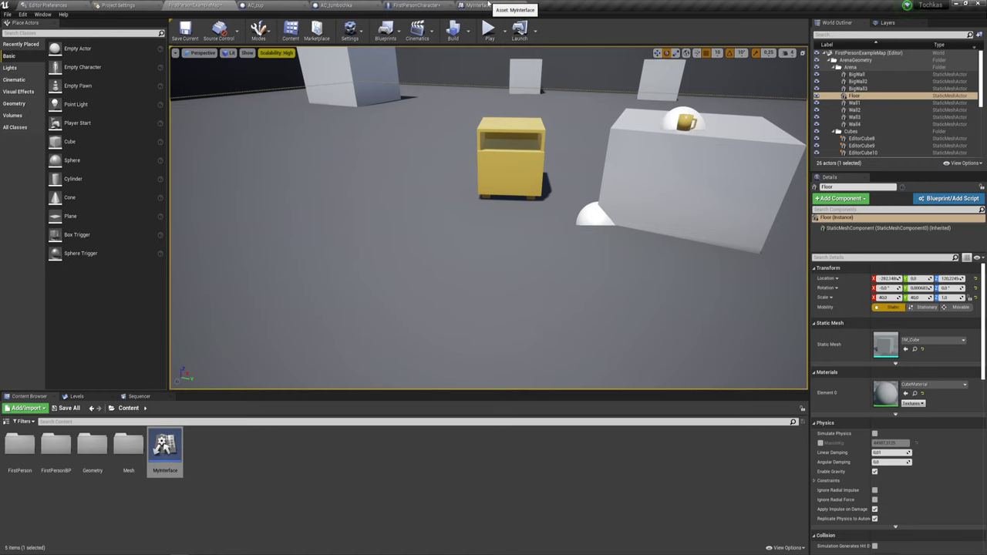
Review the MyInterface functions, then bring up FirstPersonCharacter's Event Graph with its line-trace chain.
left_click(489, 5)
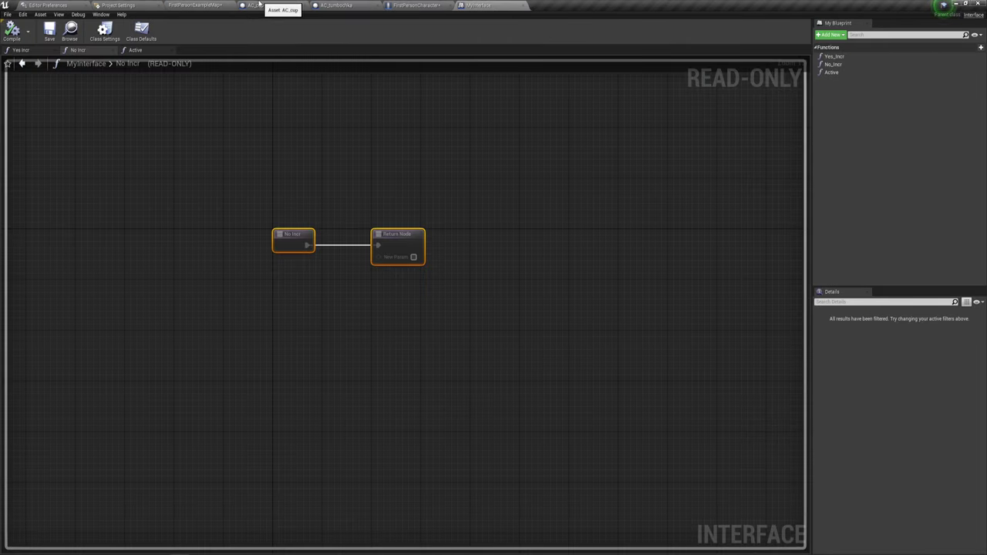
left_click(199, 6)
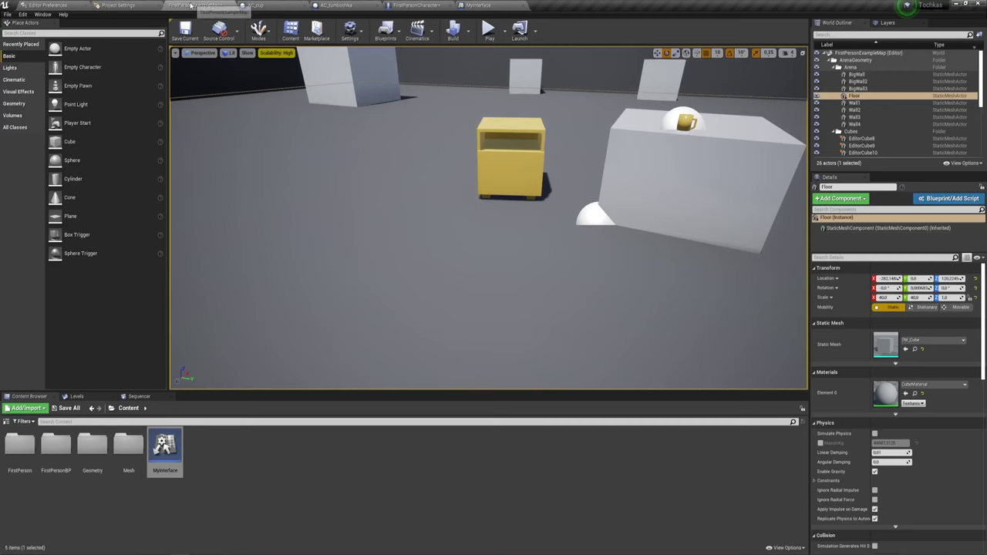
left_click(388, 6)
right_click_drag(351, 273, 425, 340)
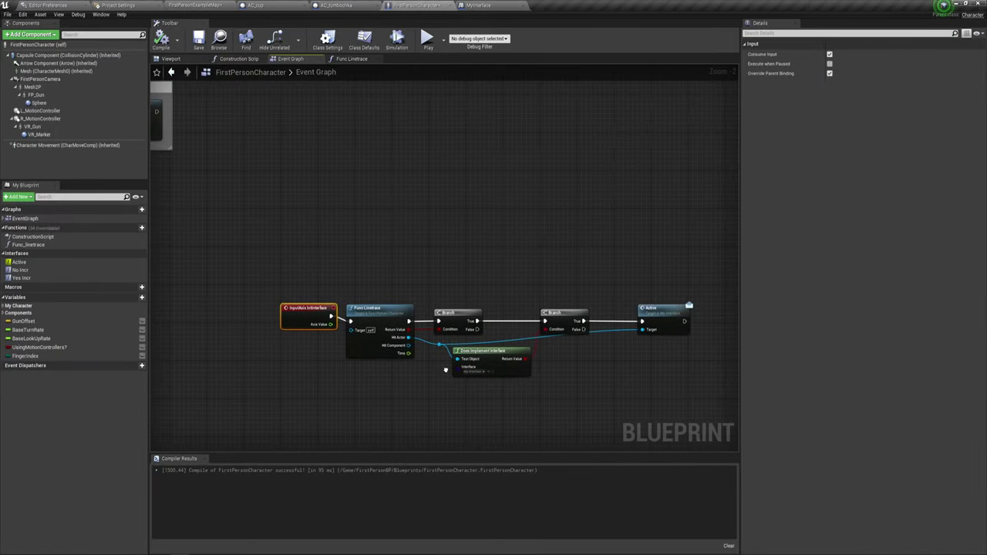
right_click_drag(390, 229, 390, 256)
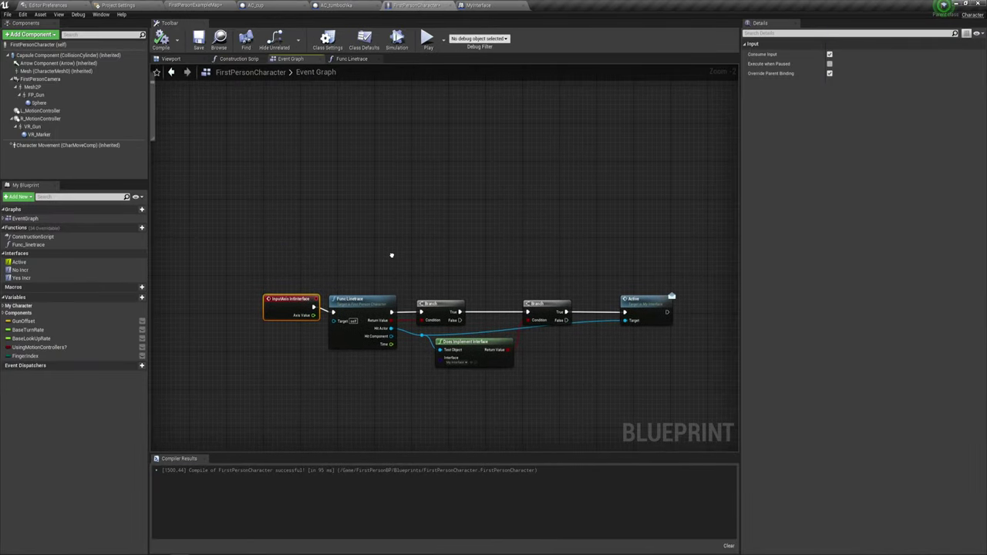
Add an F keyboard event node to the graph via the 'keyb f' search.
right_click(278, 181)
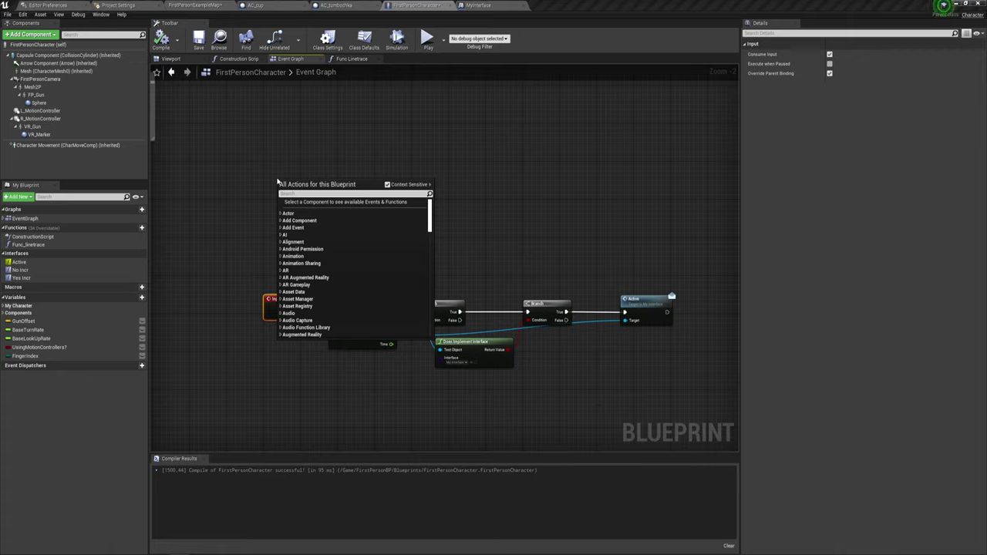
type("f")
key("BackSpace")
type("keyb")
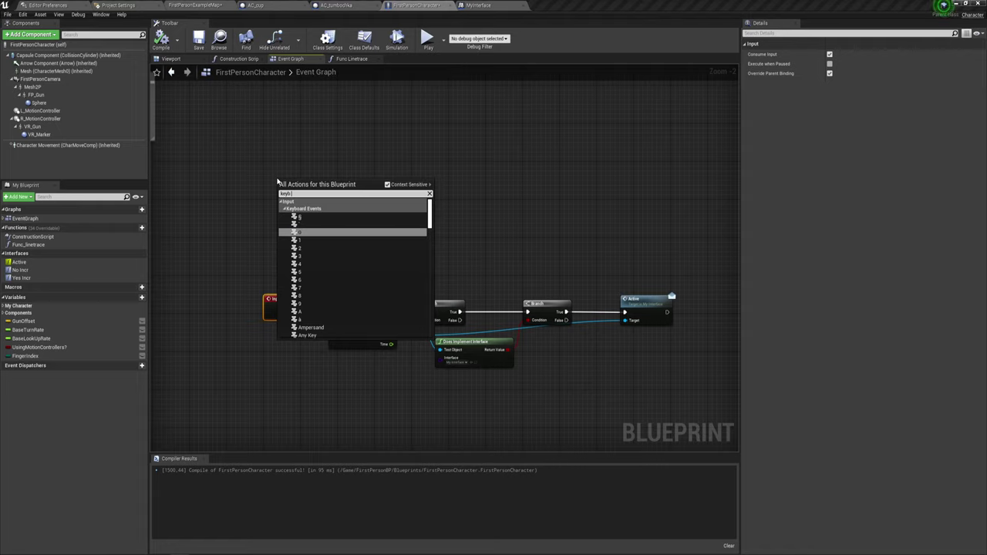
type(" f")
key("Return")
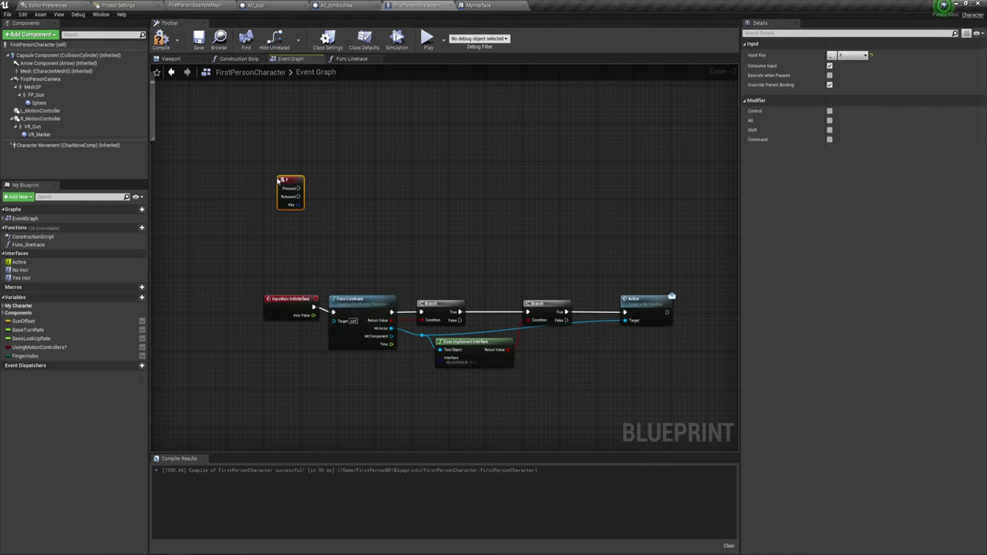
Add a Func Linetrace call beside the F event and select the Branch, Active and interface-check nodes.
scroll(341, 205, "up", 1)
scroll(327, 230, "up", 1)
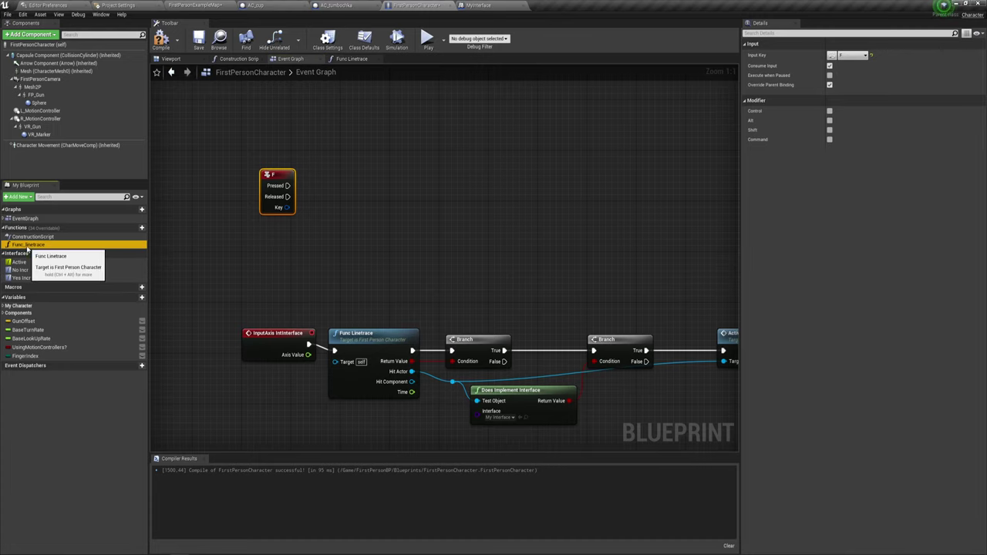
mouse_move(27, 245)
left_mouse_down()
mouse_move(288, 190)
mouse_move(369, 188)
left_mouse_up()
right_click_drag(439, 245, 378, 209)
scroll(364, 206, "down", 2)
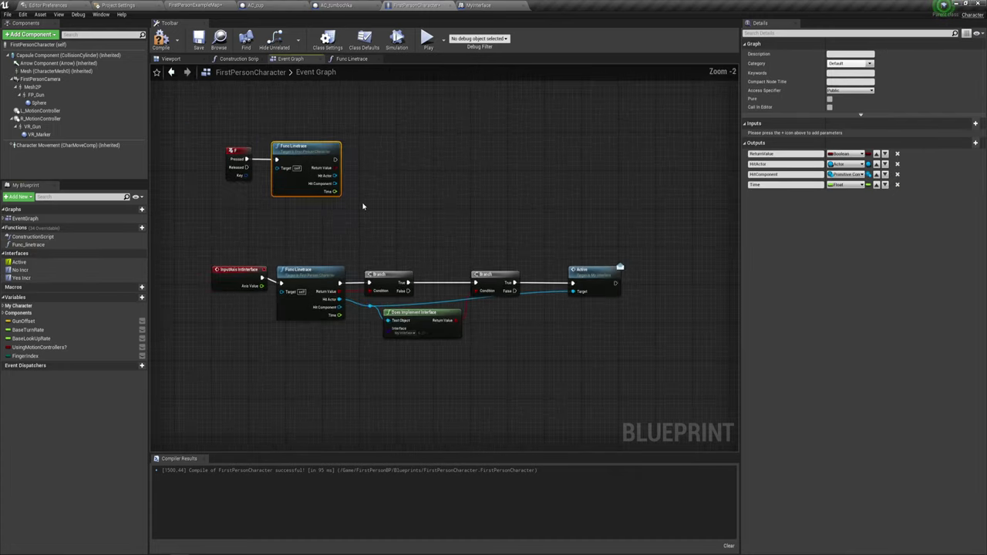
scroll(392, 223, "up", 2)
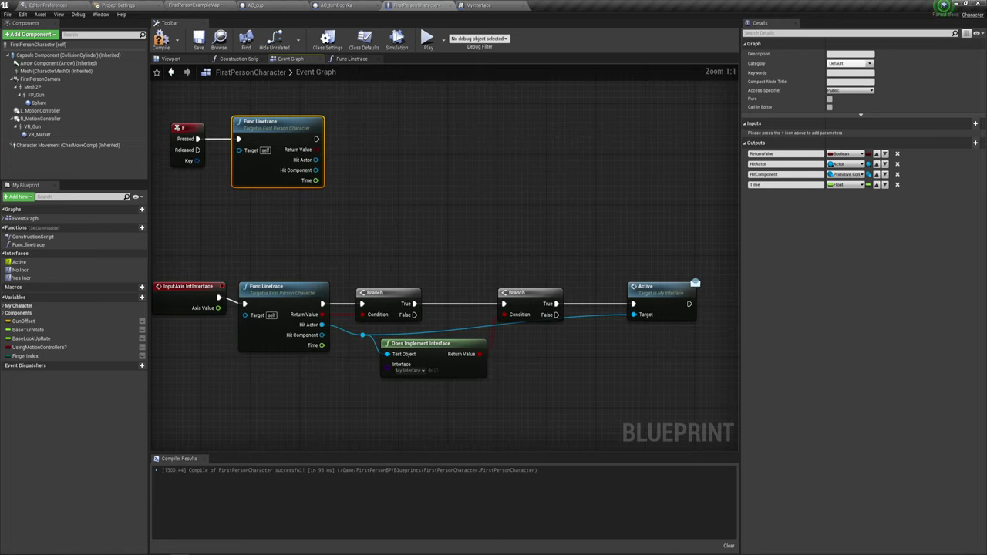
right_click_drag(397, 225, 381, 215)
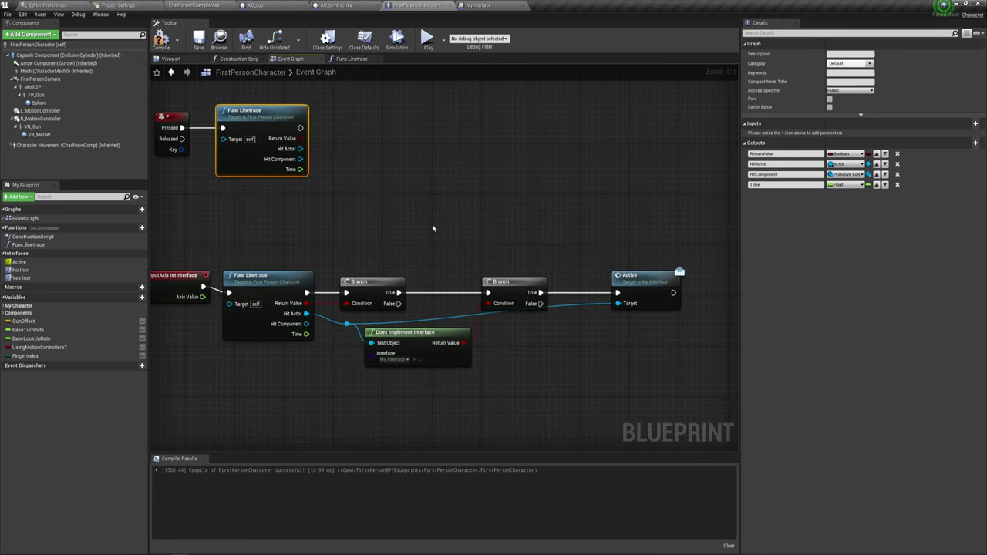
left_click_drag(432, 229, 664, 381)
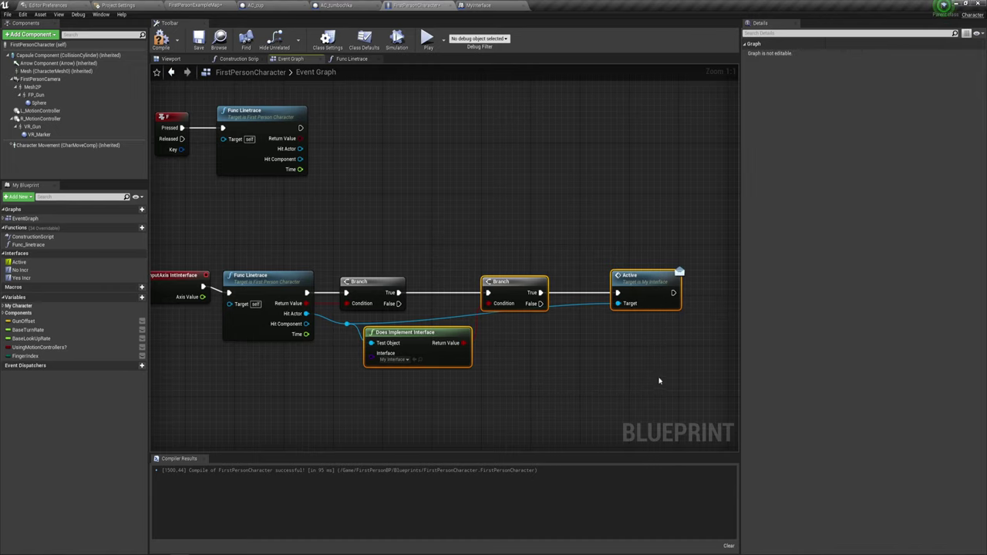
Paste copies of the Branch, Active and Does Implement Interface nodes in line with Func Linetrace.
key("ctrl+c")
key("ctrl+v")
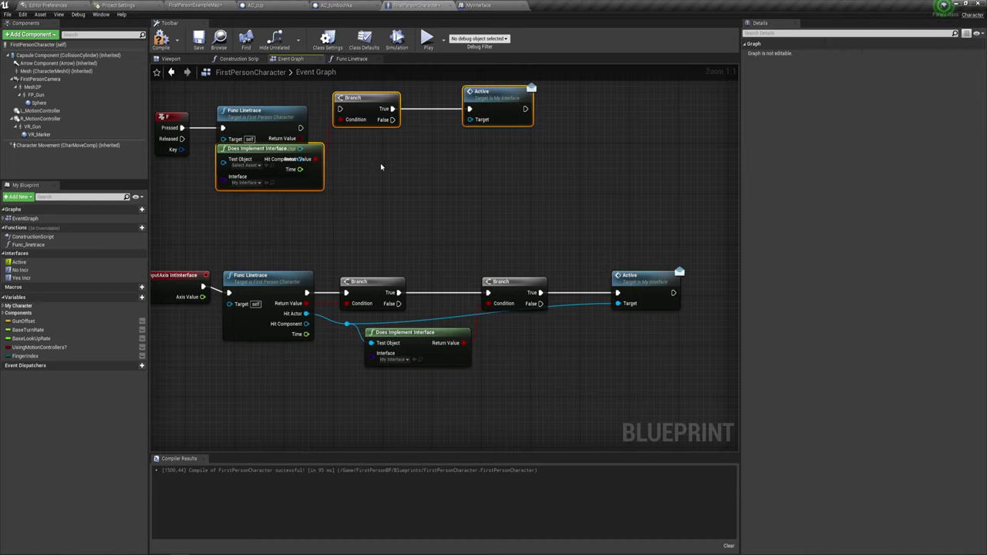
right_click_drag(339, 109, 368, 132)
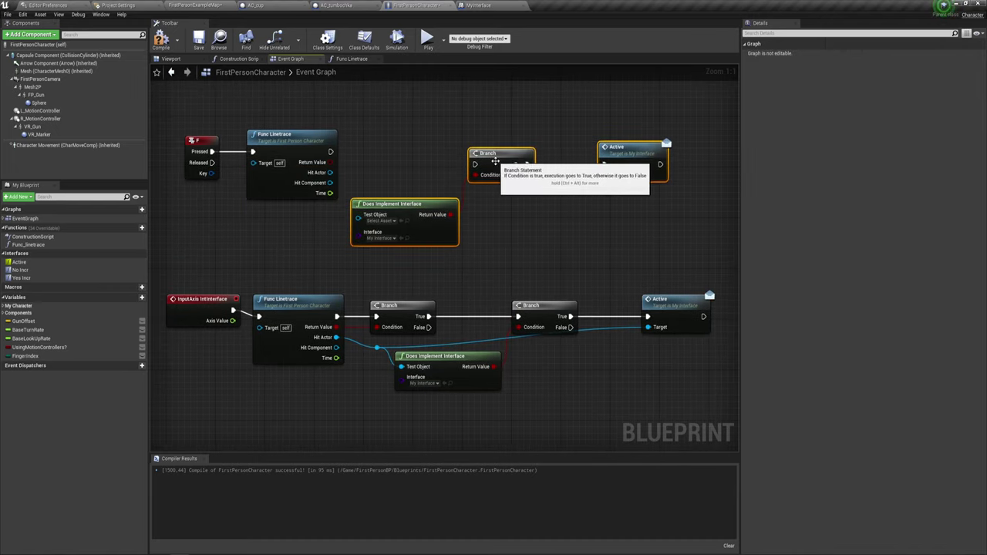
left_click_drag(387, 296, 645, 398)
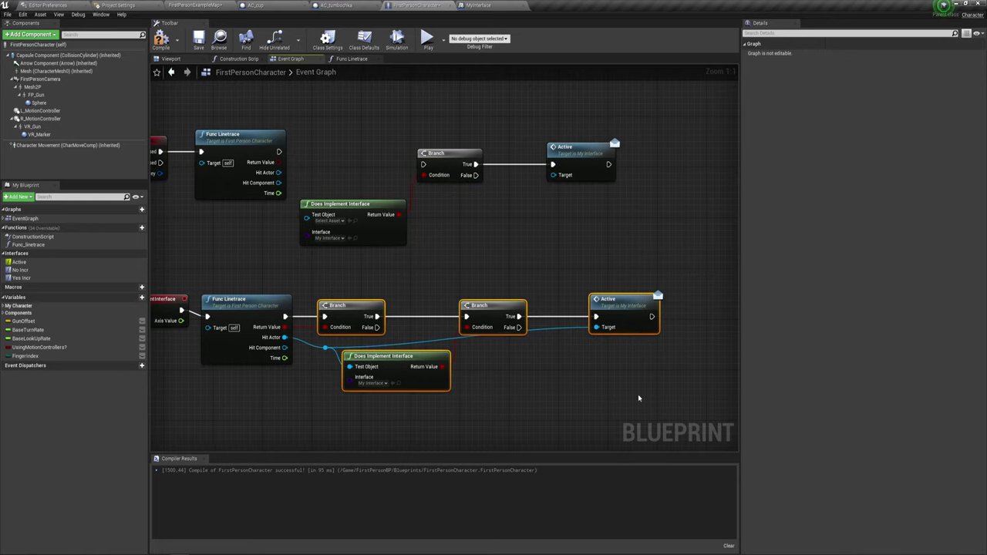
left_click(369, 149)
left_click_drag(370, 150, 608, 249)
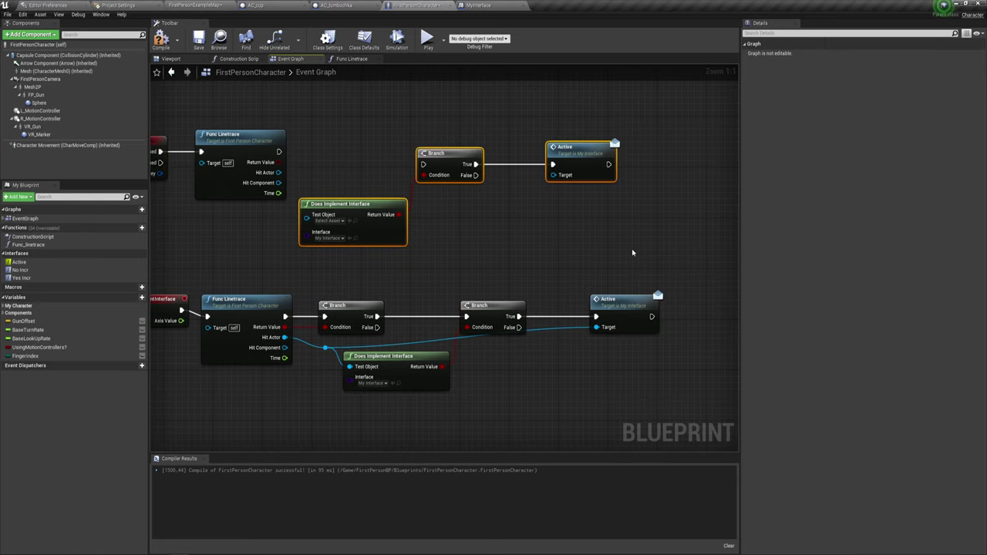
key("Delete")
key("ctrl+z")
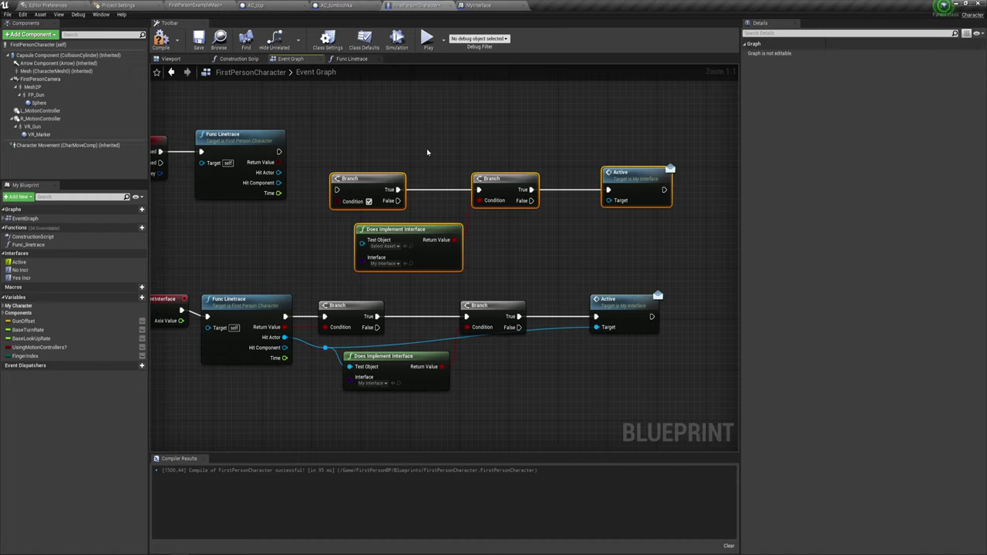
left_click_drag(369, 178, 344, 142)
Wire Func Linetrace into the Branch, Hit Actor into Test Object, and delete the lower Active node.
mouse_move(278, 151)
left_mouse_down()
mouse_move(313, 153)
mouse_move(278, 162)
mouse_move(351, 209)
mouse_move(339, 203)
left_mouse_up()
left_click_drag(584, 291, 675, 370)
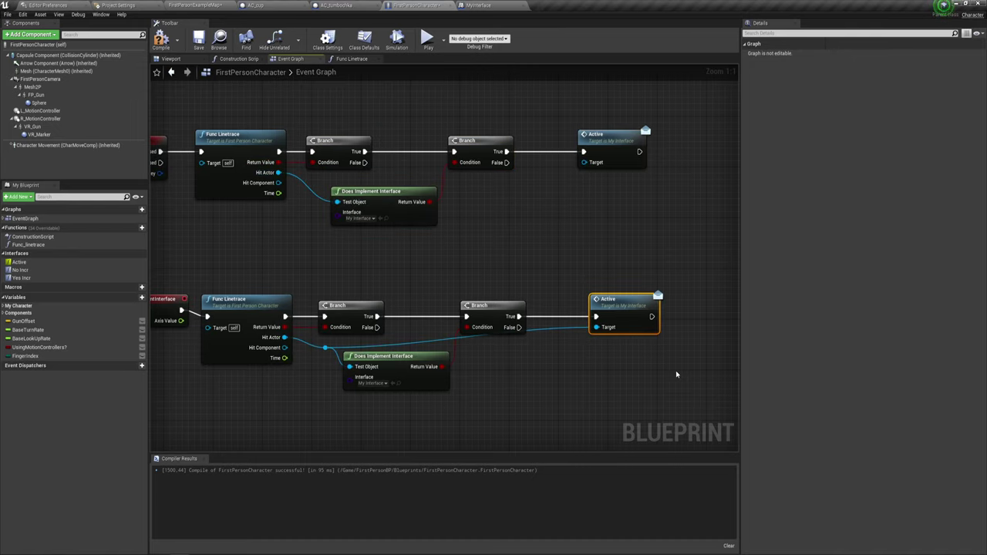
key("Delete")
right_click_drag(540, 363, 625, 301)
left_click_drag(189, 212, 647, 364)
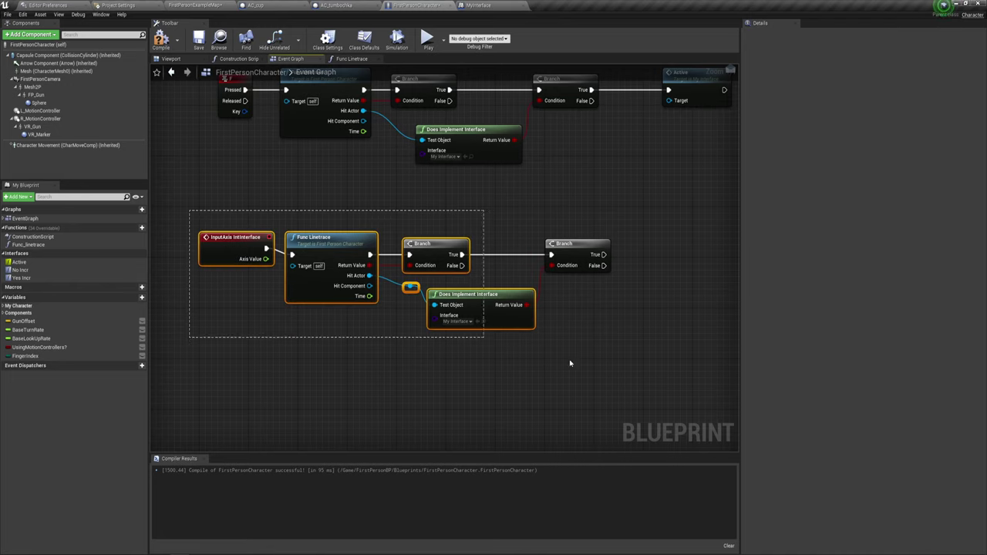
right_click_drag(647, 364, 608, 394)
left_click_drag(176, 239, 548, 382)
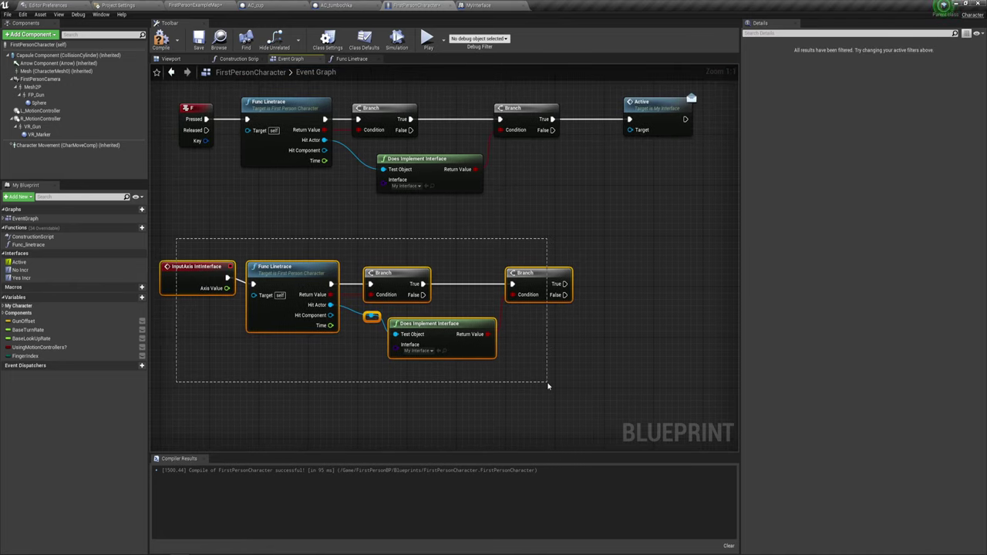
right_click_drag(617, 193, 612, 301)
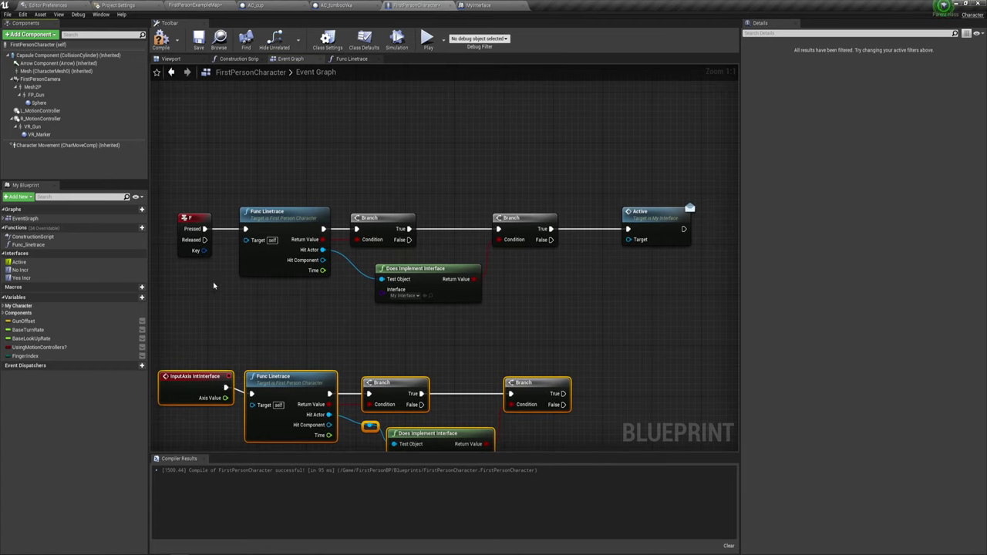
left_click_drag(165, 287, 654, 159)
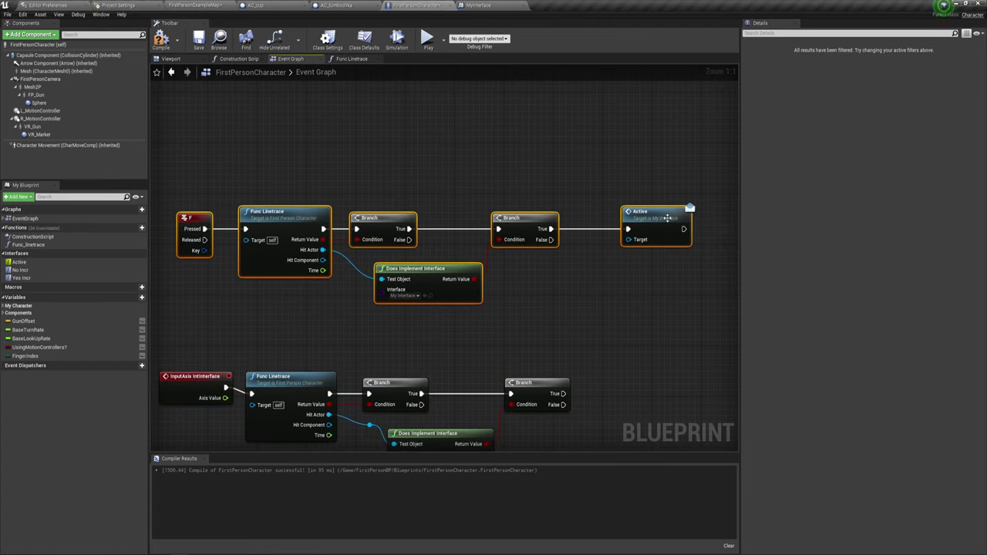
Tidy the upper row of nodes and compile FirstPersonCharacter.
left_click_drag(668, 218, 632, 145)
left_click(580, 260)
left_click(617, 190)
left_click(162, 49)
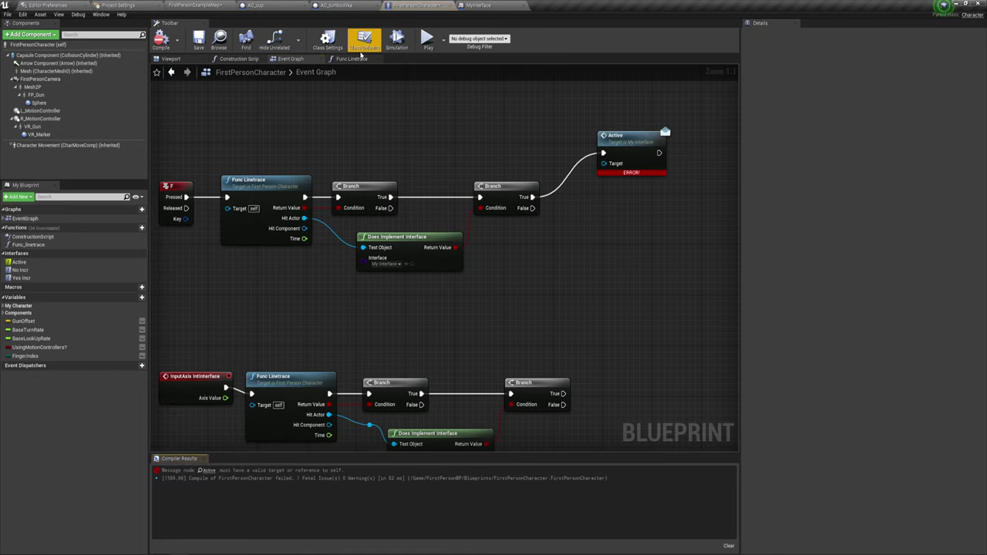
Connect Hit Actor to Active's Target through a reroute node and recompile successfully.
left_click_drag(604, 163, 305, 219)
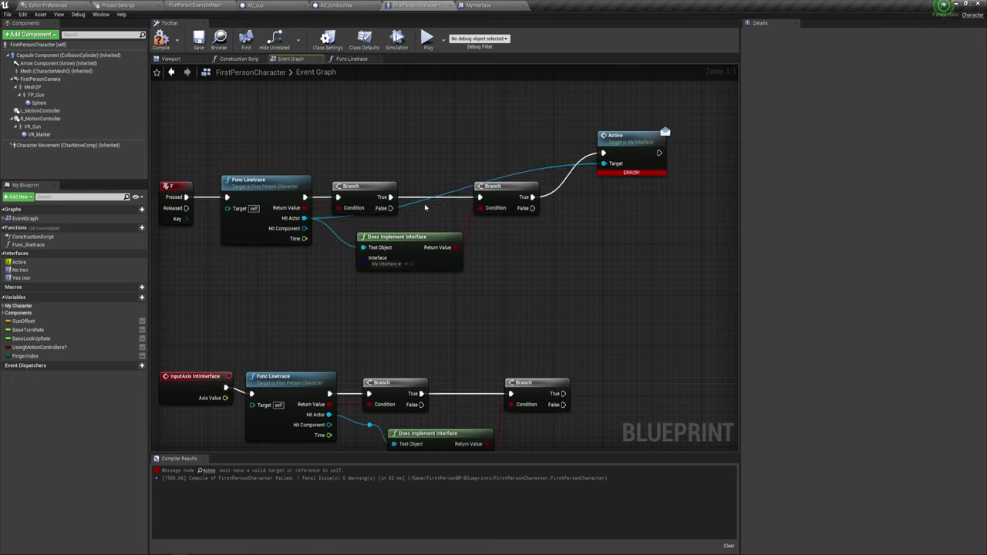
double_click(419, 204)
left_click_drag(419, 205, 567, 219)
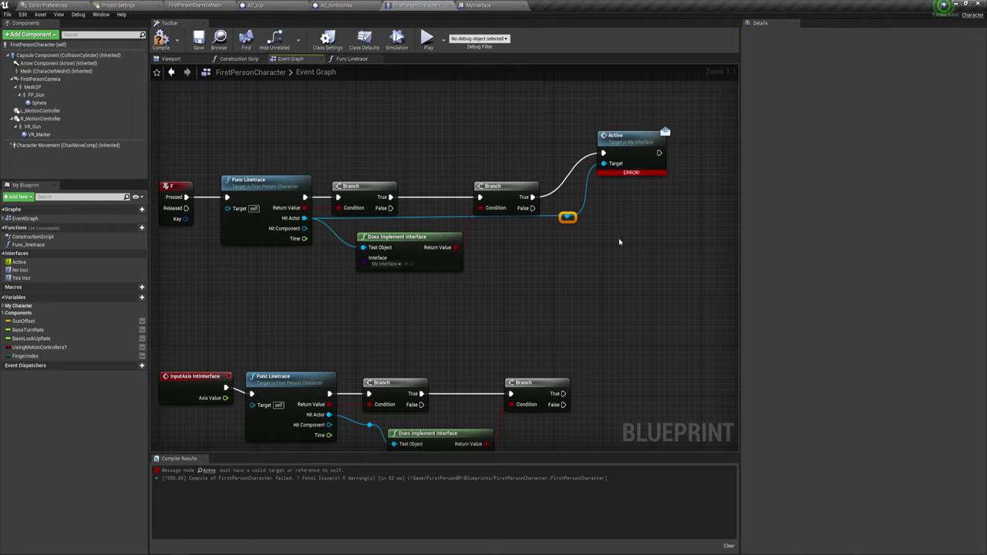
left_click(161, 39)
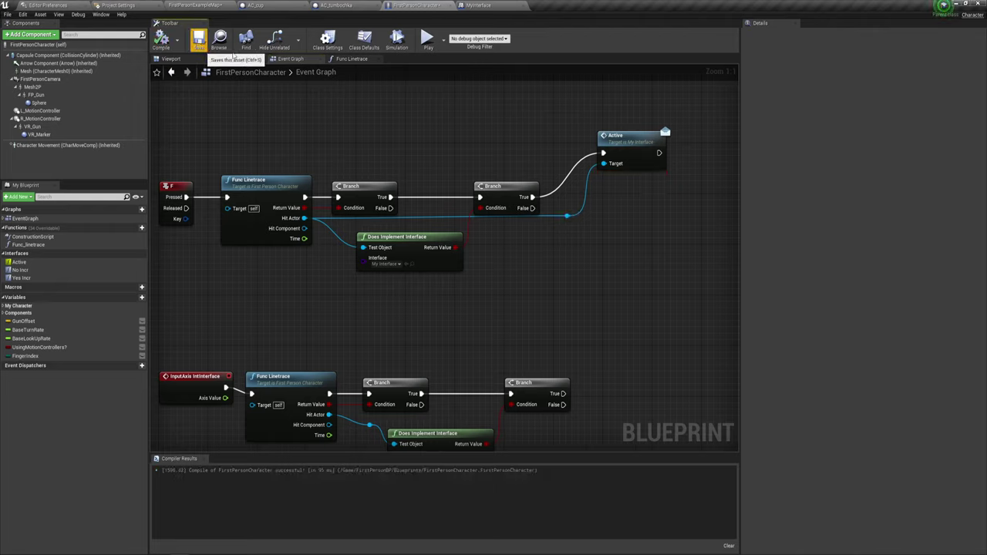
left_click(219, 5)
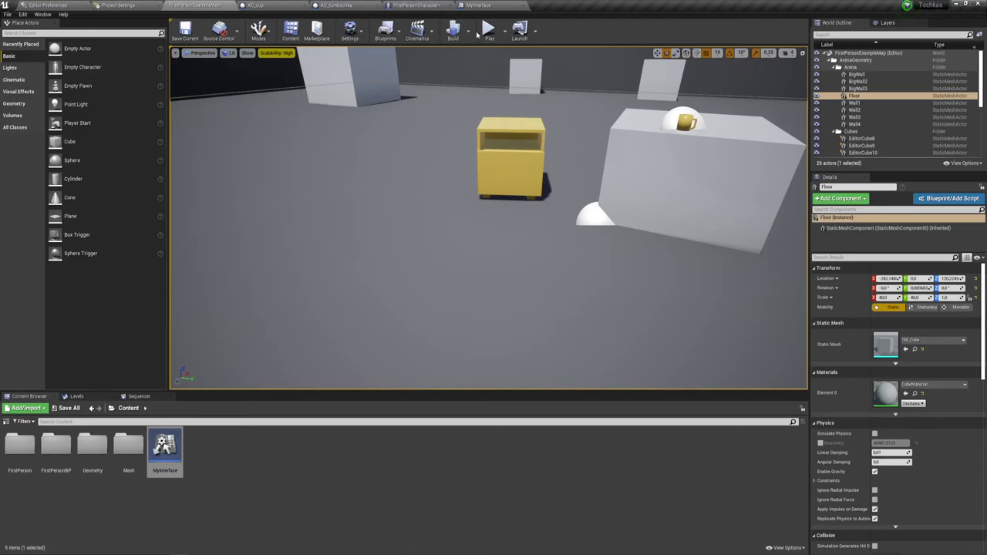
left_click(488, 31)
key("w")
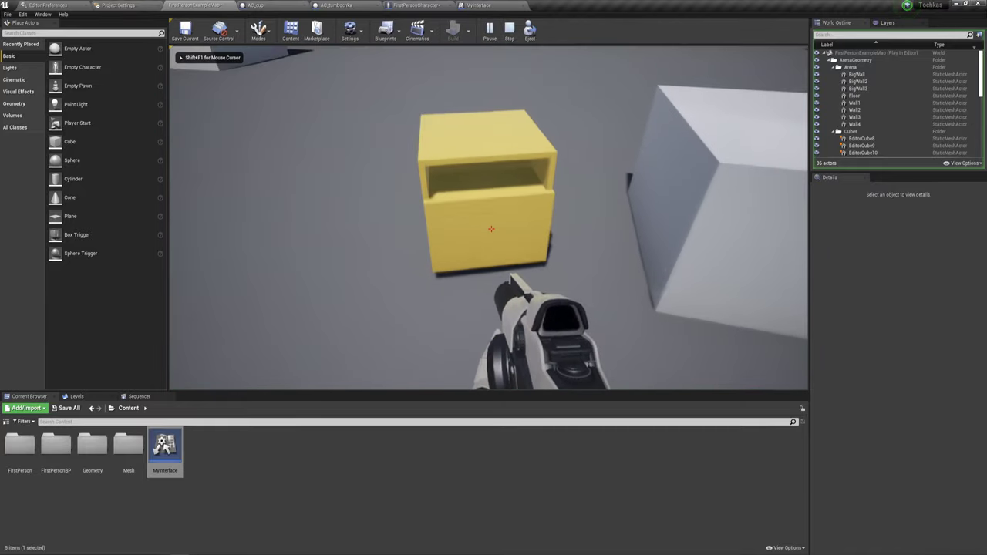
key("e")
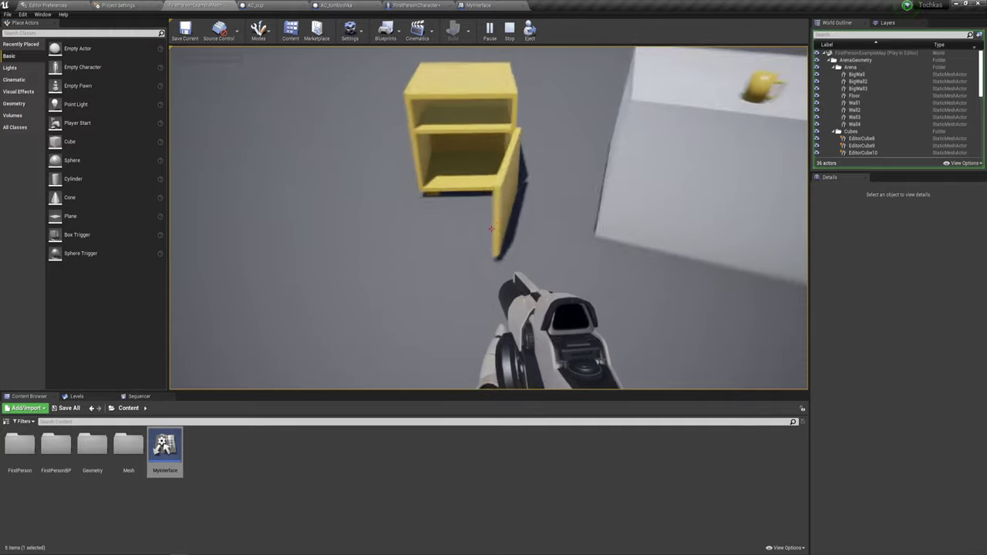
key("w")
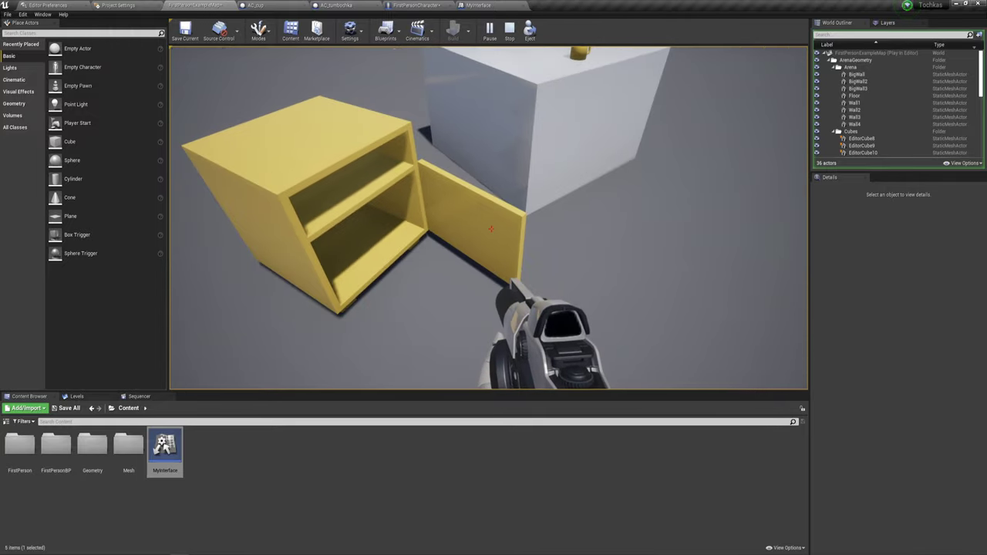
key("e")
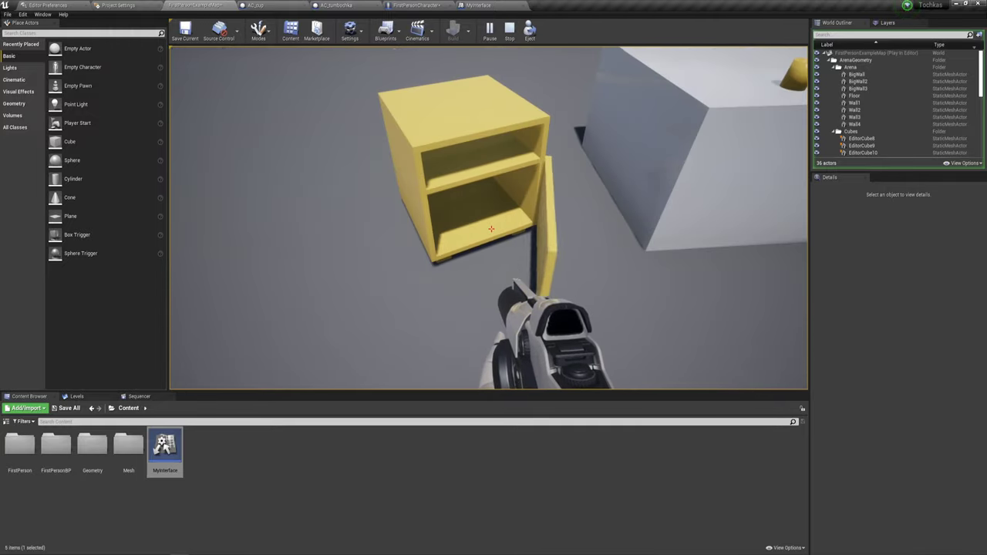
key("e")
key("e")
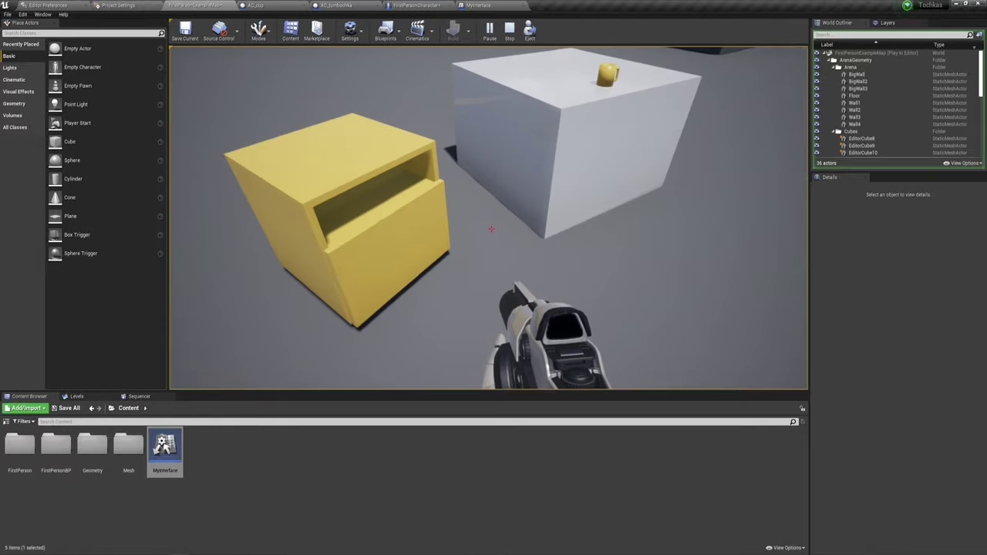
key("e")
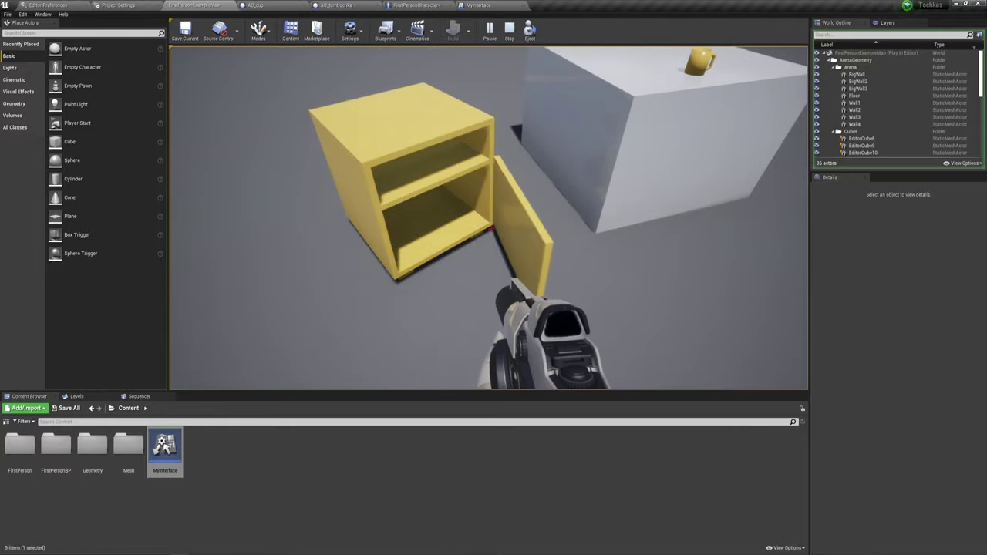
key("s")
key("Escape")
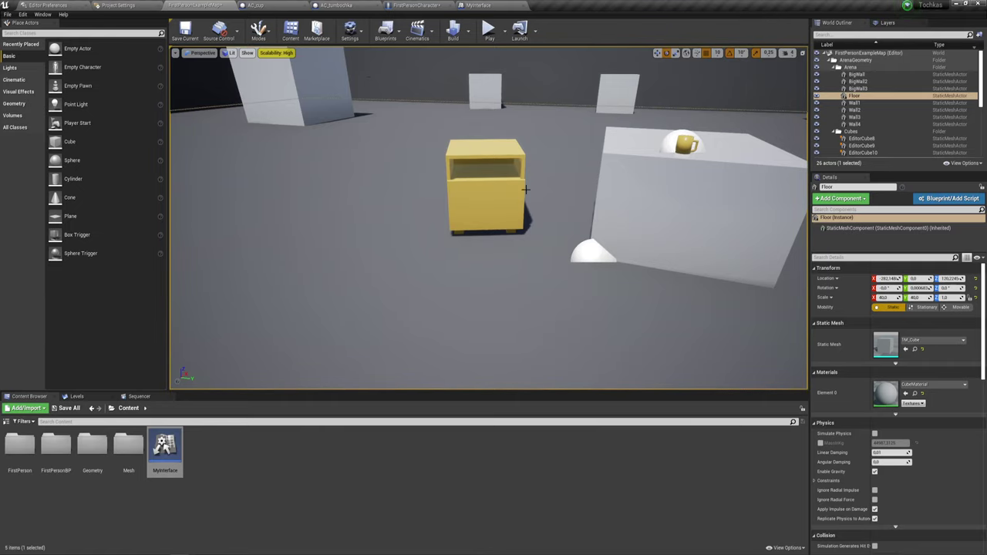
Switch from the FirstPersonCharacter graph to AC_tumbochka's Event Graph showing the Open door timeline.
left_click(420, 5)
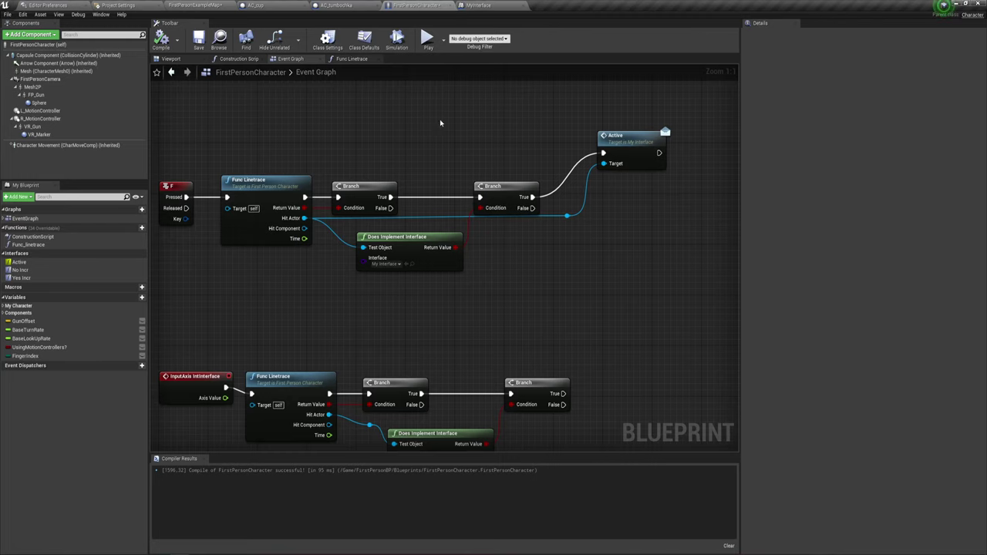
scroll(401, 123, "down", 2)
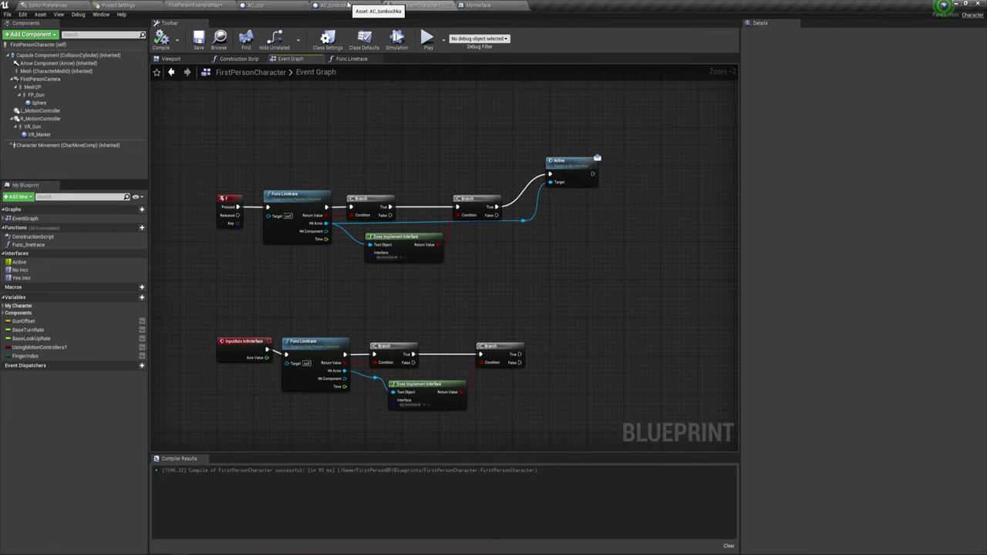
left_click(355, 6)
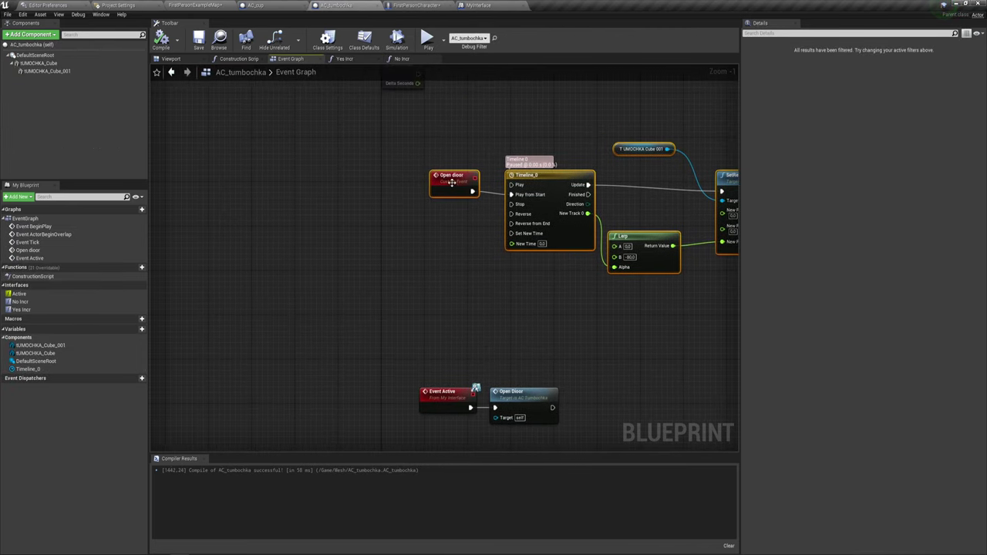
Add a 'Close door' custom event wired to the door Timeline's Reverse input.
right_click_drag(343, 166, 335, 181)
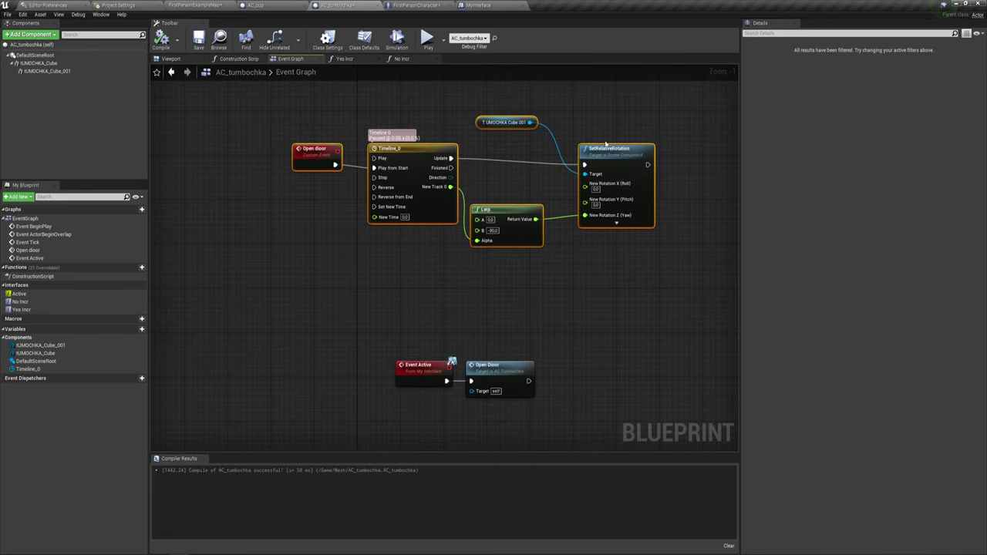
right_click_drag(512, 232, 466, 192)
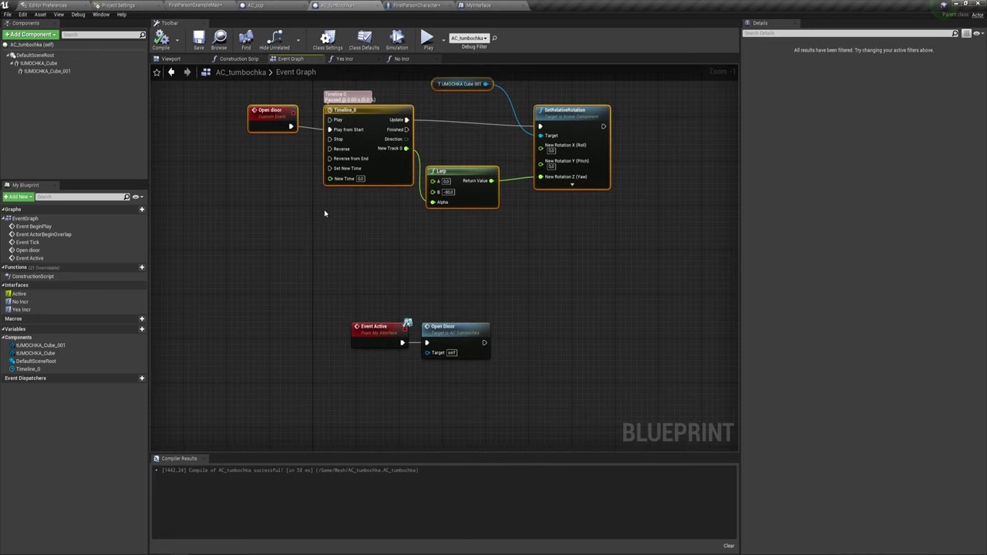
left_click_drag(329, 149, 266, 183)
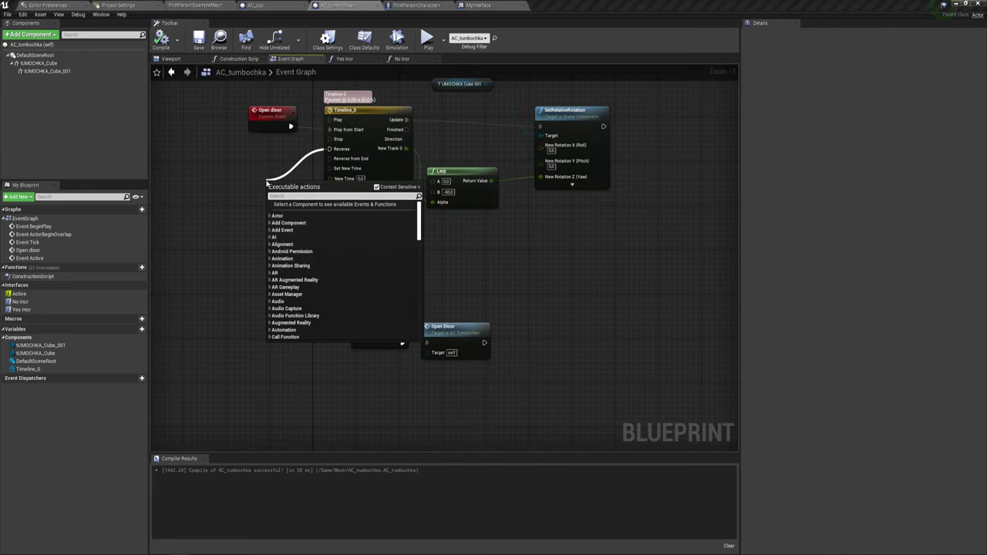
type("cust")
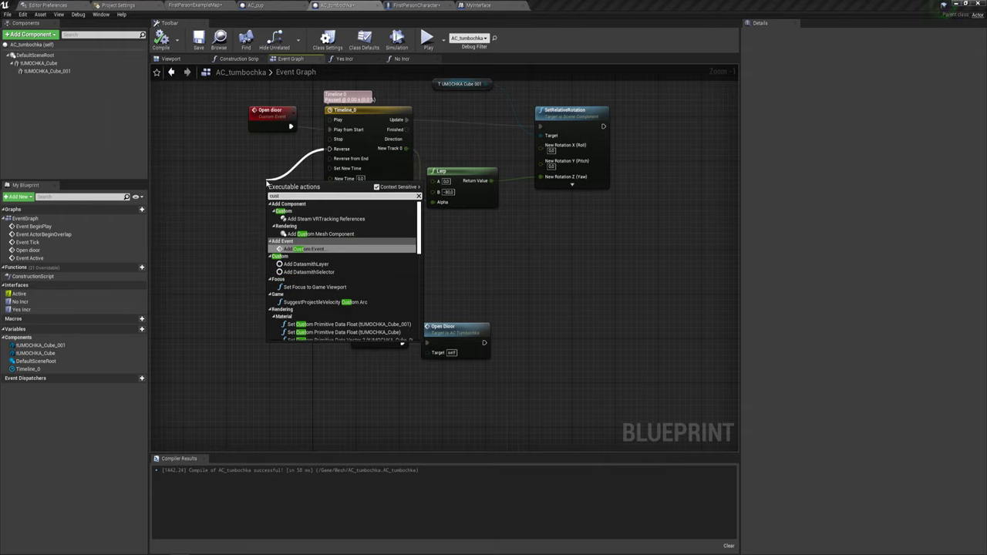
key("Return")
type("Close door")
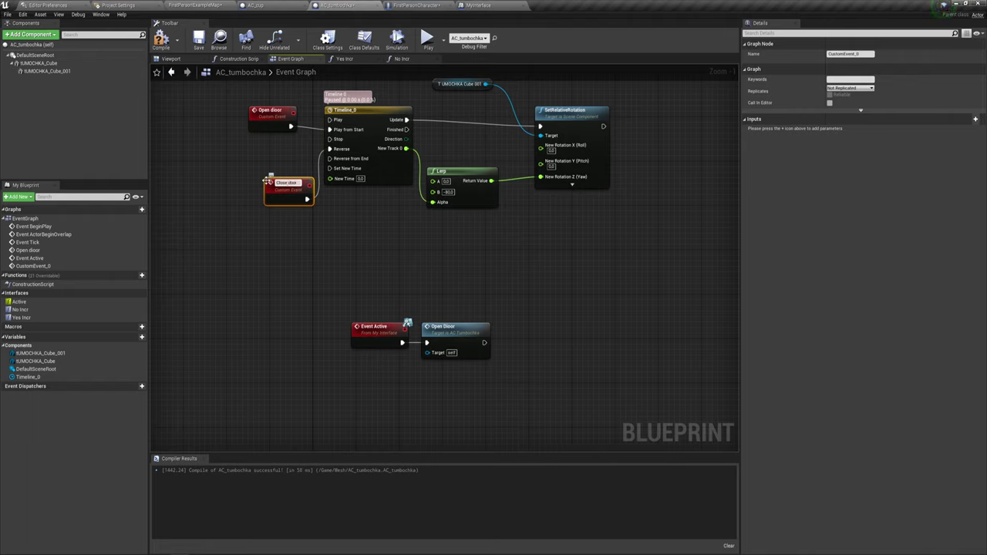
left_click_drag(268, 180, 241, 185)
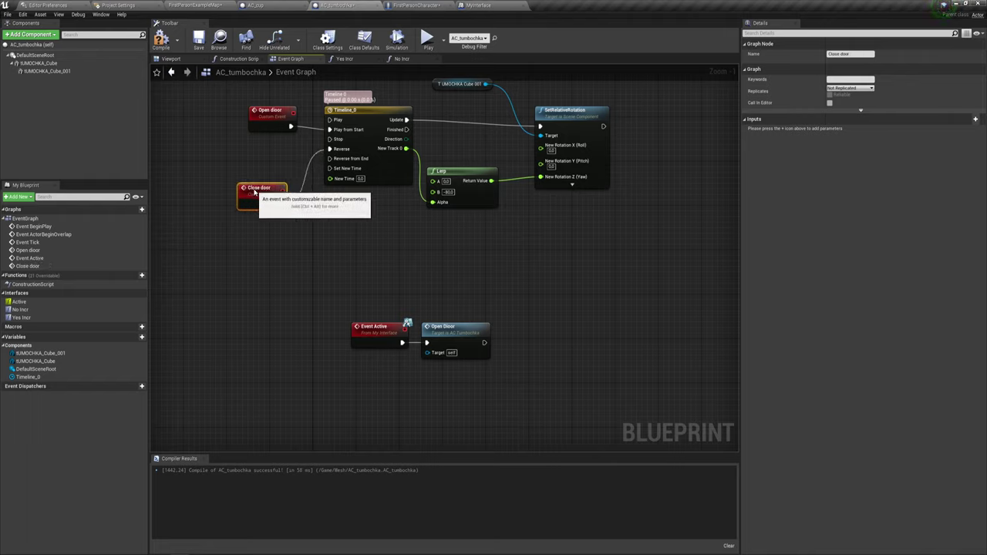
mouse_move(414, 242)
right_mouse_down()
mouse_move(348, 242)
mouse_move(383, 291)
mouse_move(422, 267)
right_mouse_up()
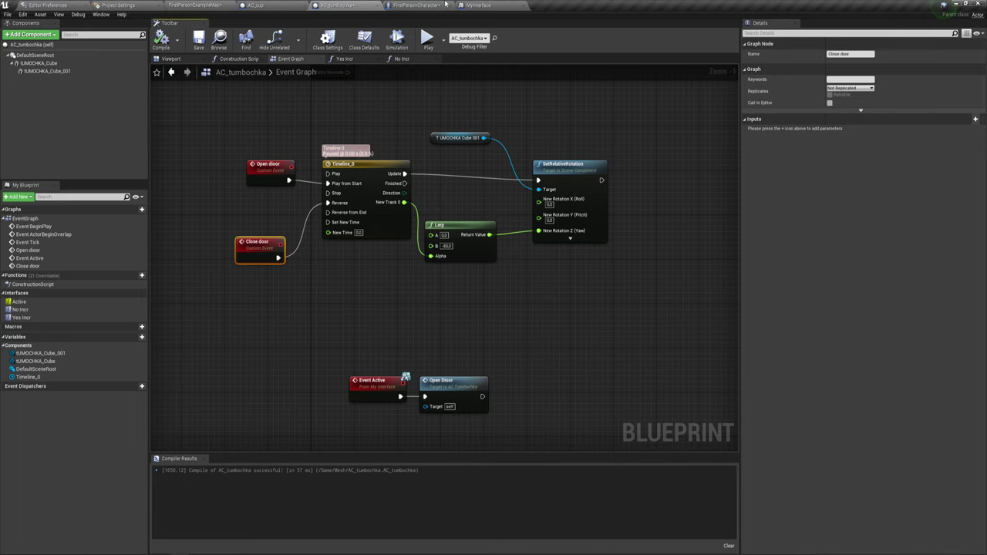
left_click(414, 5)
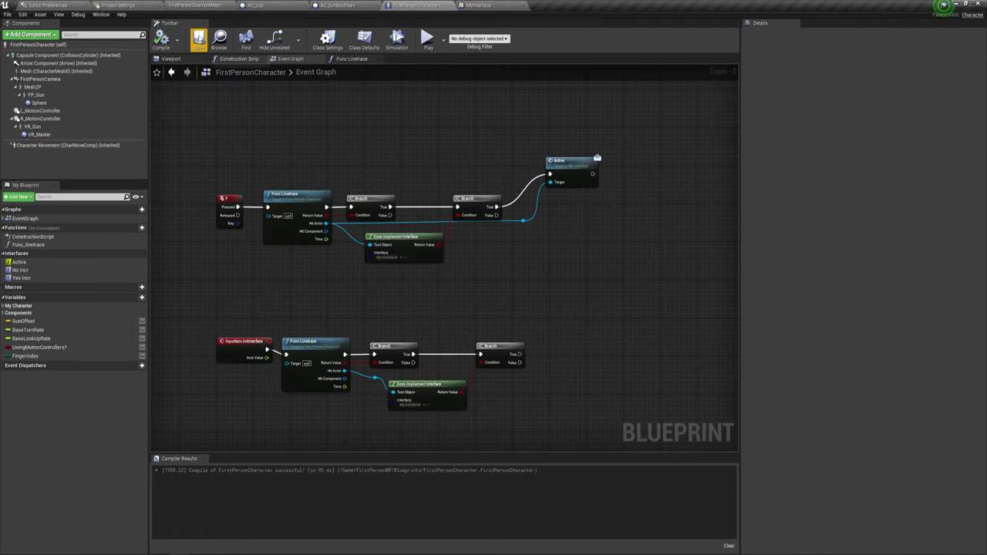
Select the cup on the white block in the level and open AC_cup's Event Graph.
left_click(197, 6)
right_click_drag(562, 270, 562, 269)
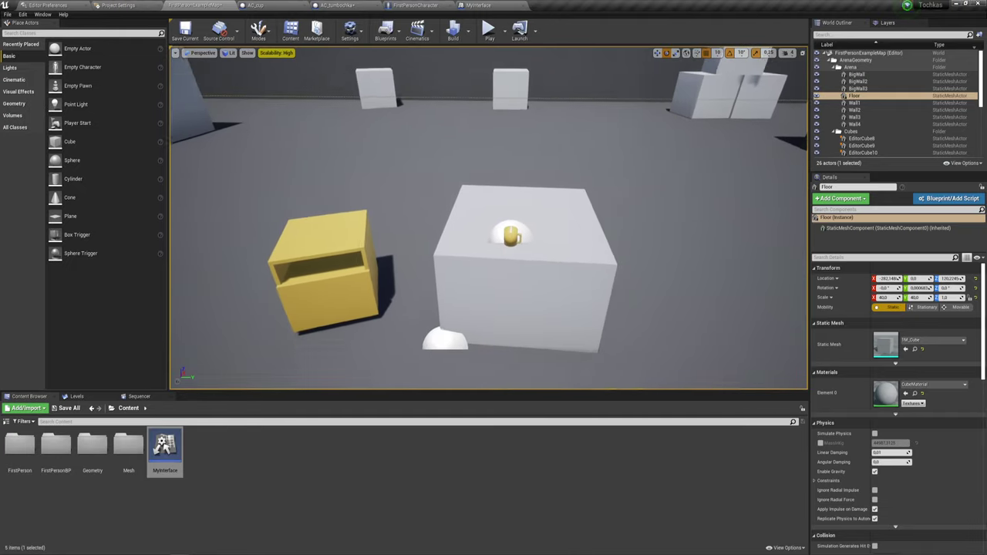
right_click_drag(555, 229, 555, 229)
left_click(509, 232)
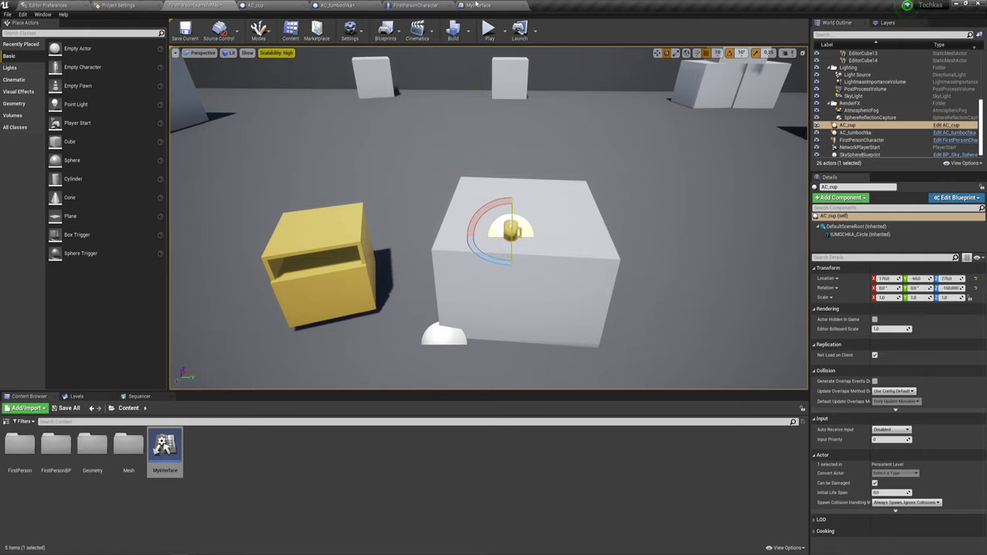
left_click(265, 4)
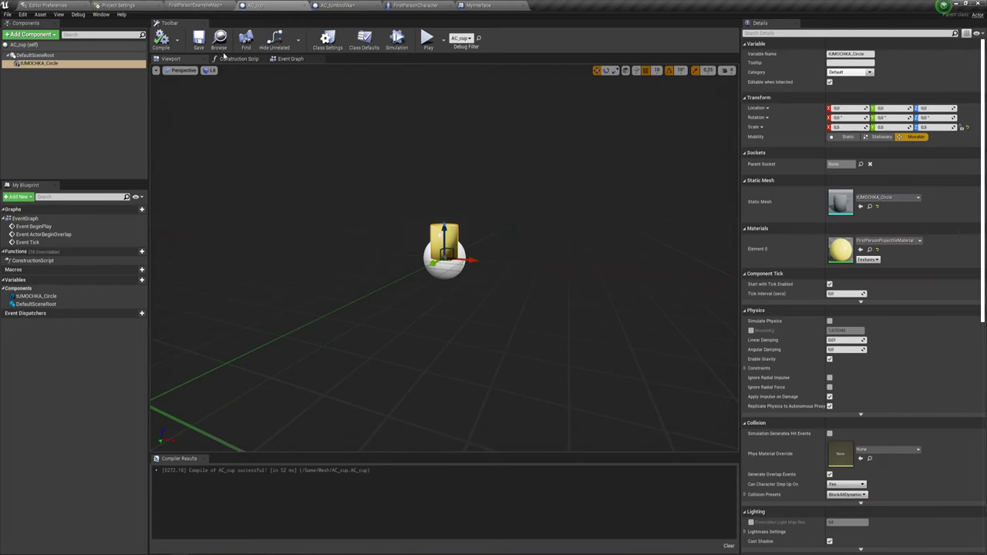
left_click(296, 60)
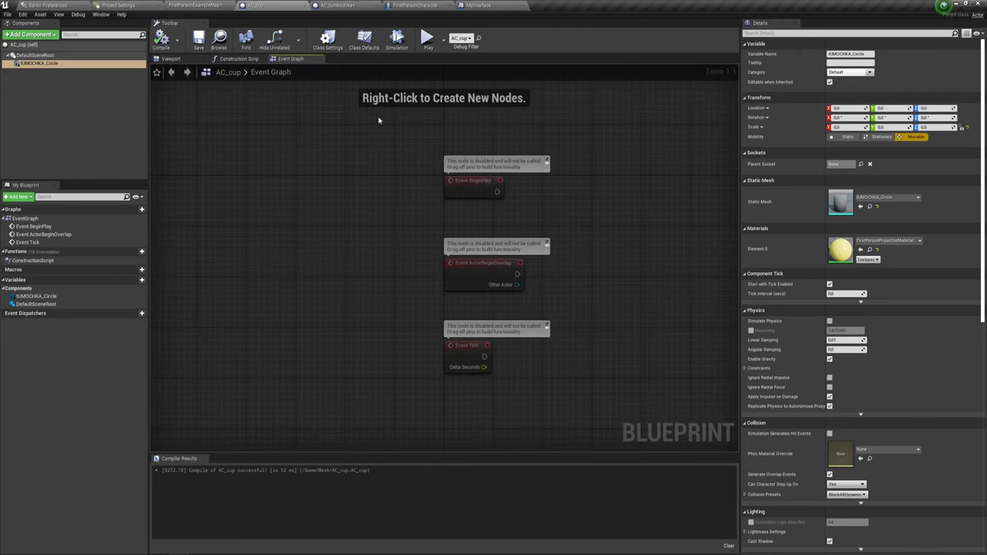
Add a custom event named 'Left ccup' to the AC_cup Event Graph.
right_click(297, 265)
type("cust")
key("Return")
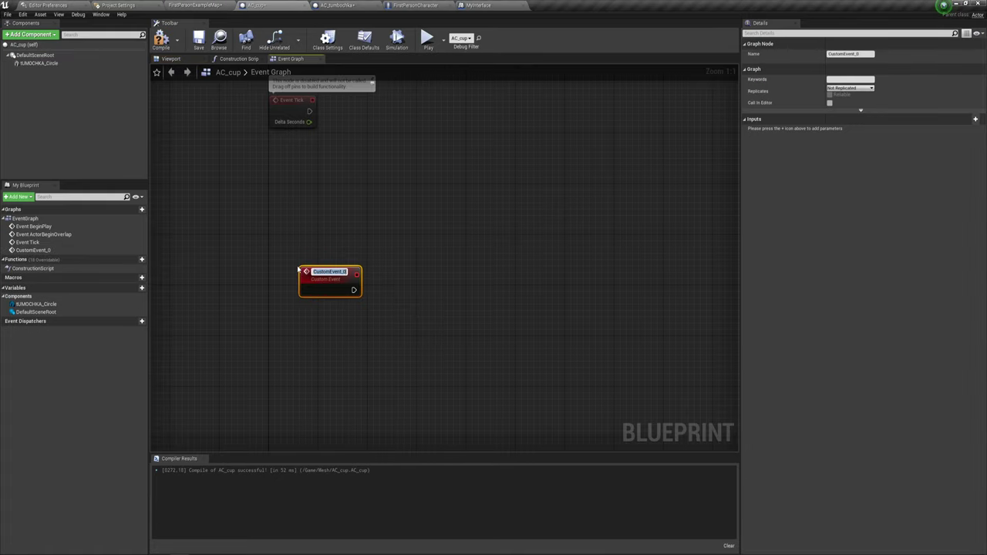
type("Left cup")
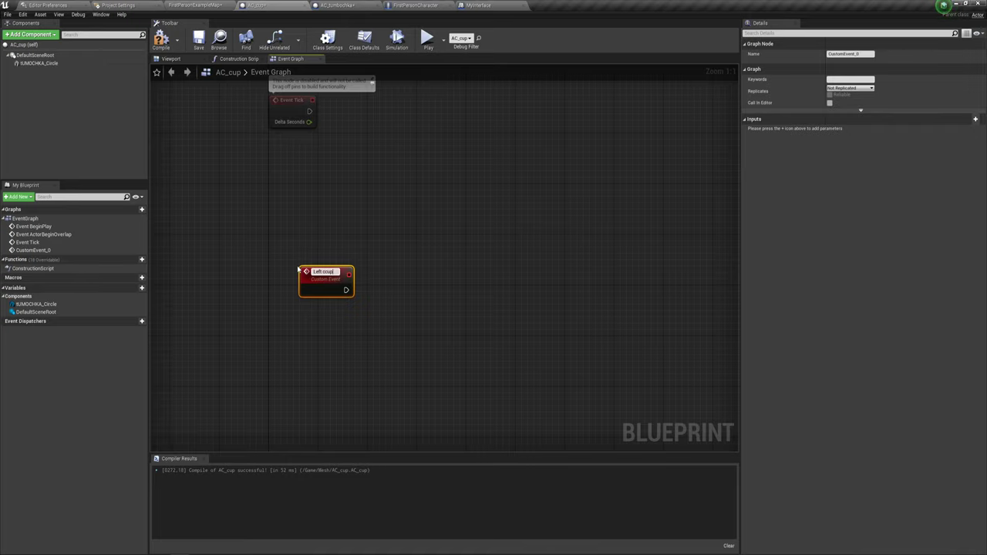
key("Return")
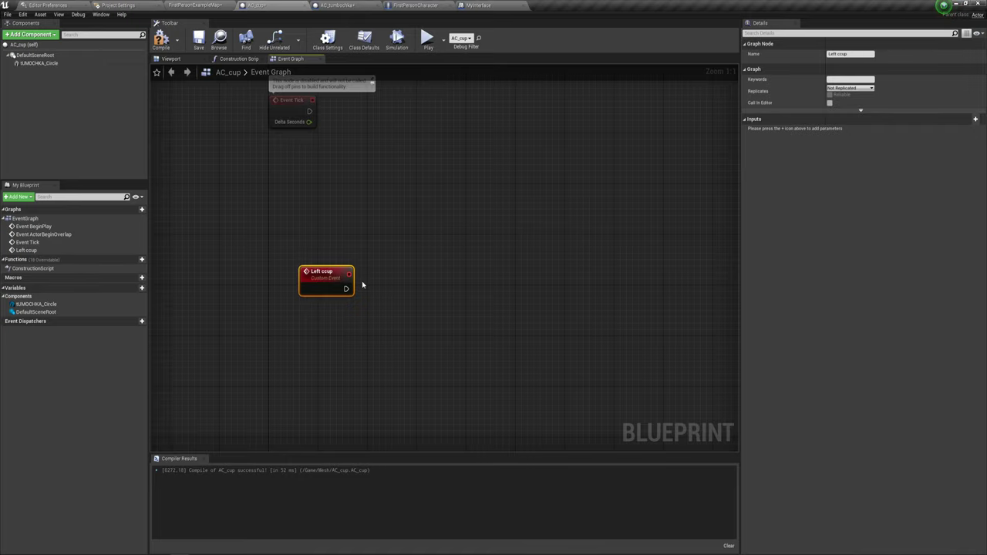
right_click_drag(356, 313, 306, 244)
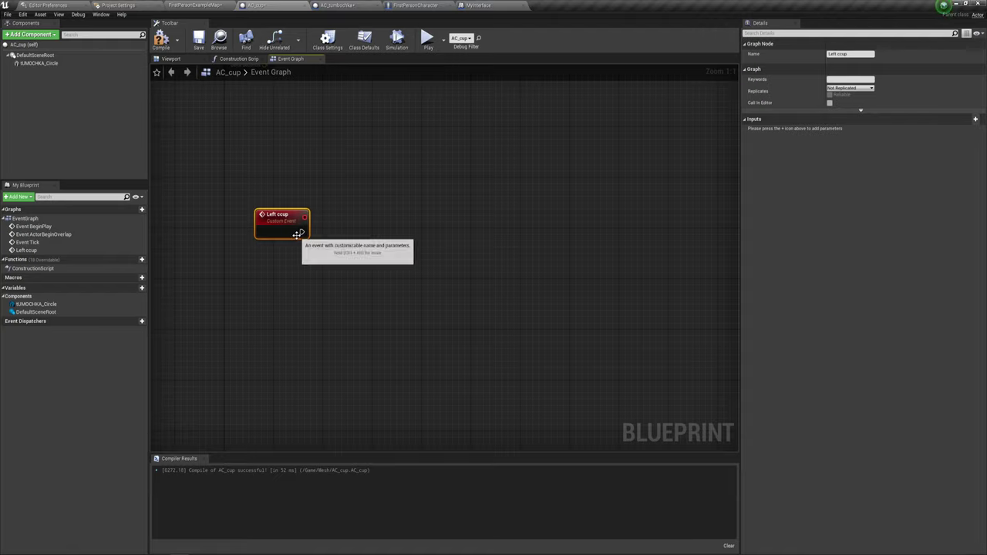
left_click_drag(301, 231, 384, 209)
left_click(378, 187)
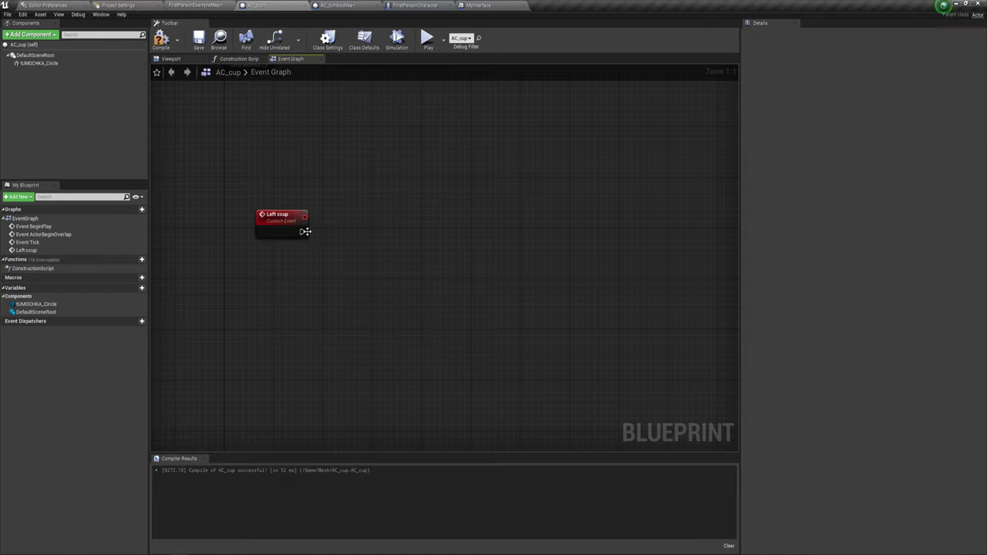
Add a SetRelativeLocation node on TUMOCHKA_Circle, triggered by the Left ccup event.
mouse_move(26, 65)
left_mouse_down()
mouse_move(377, 169)
mouse_move(442, 210)
left_mouse_up()
type("se")
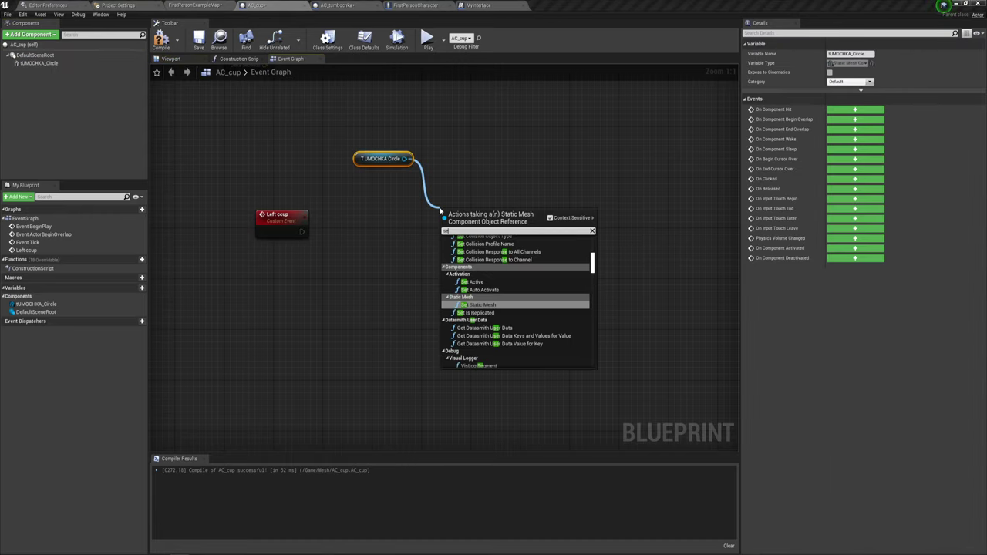
type("t lo")
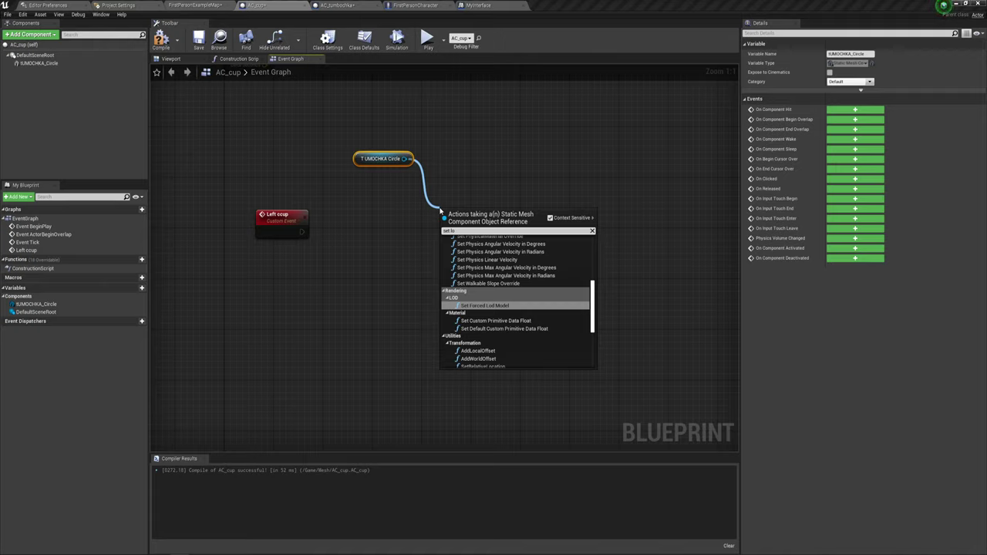
type("ca")
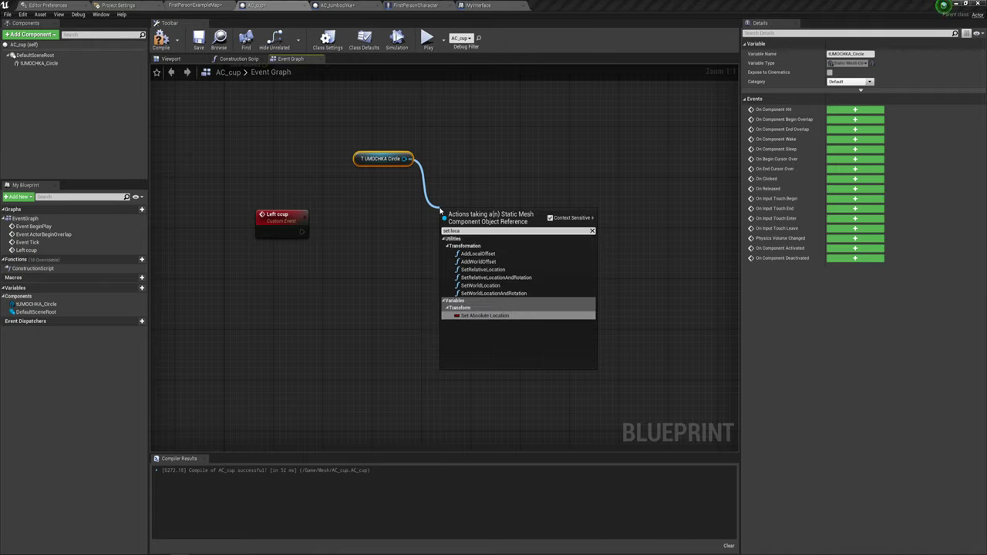
left_click(498, 270)
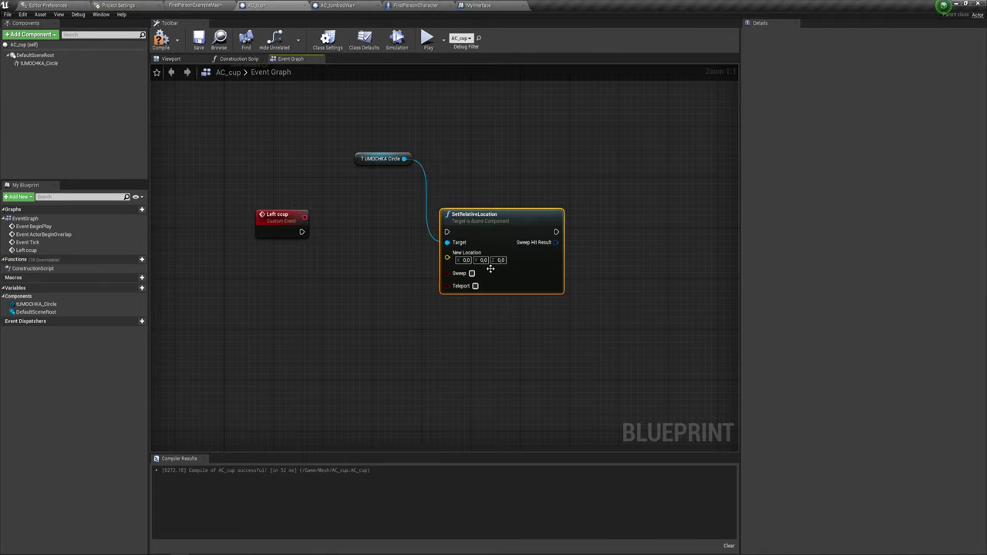
left_click_drag(446, 232, 303, 232)
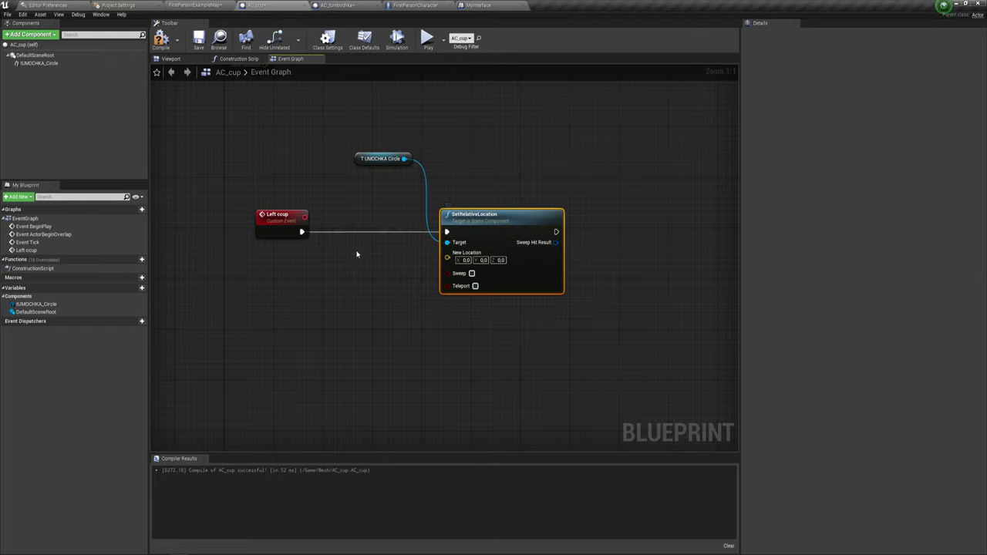
left_click_drag(459, 217, 483, 216)
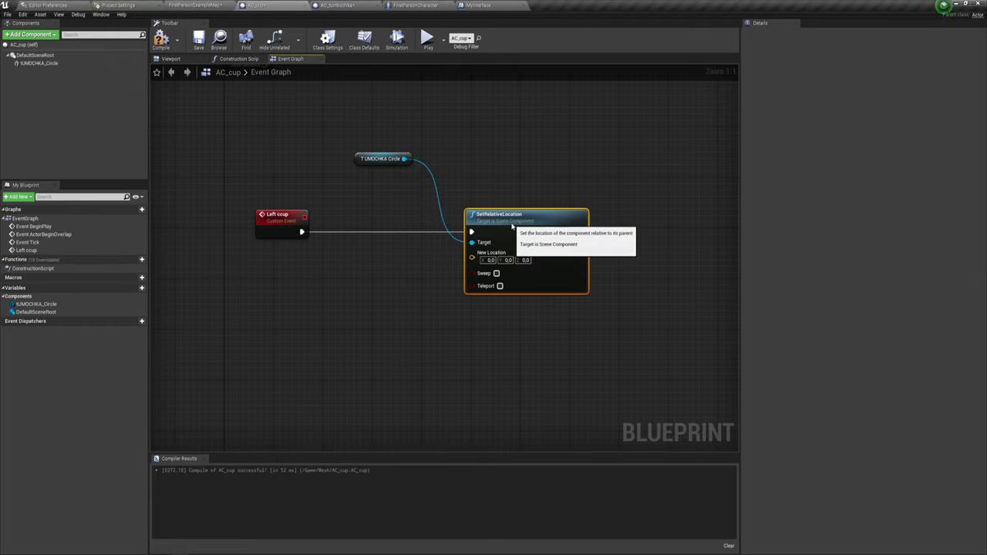
left_click(37, 62)
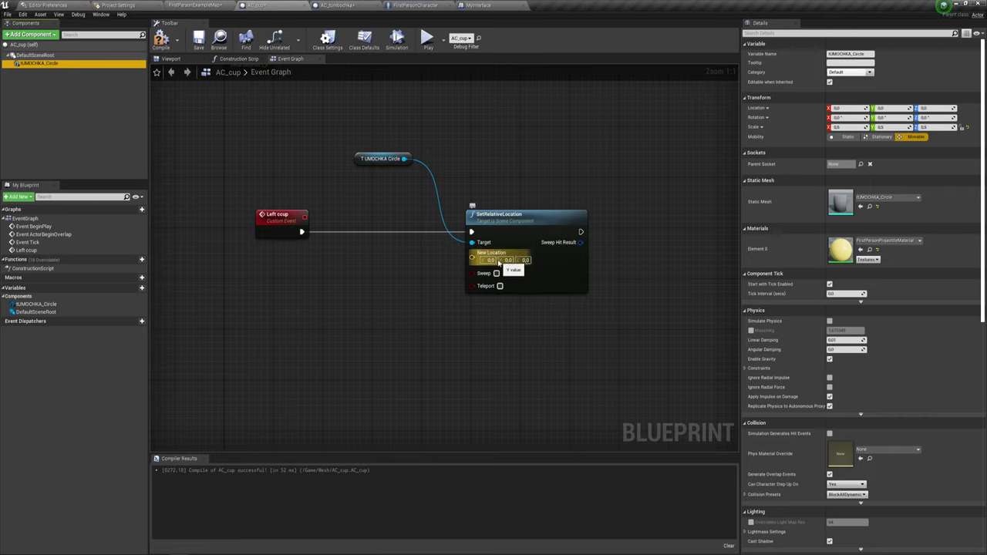
Set SetRelativeLocation's New Location to X 50, Y 10, Z 5.
left_click(488, 260)
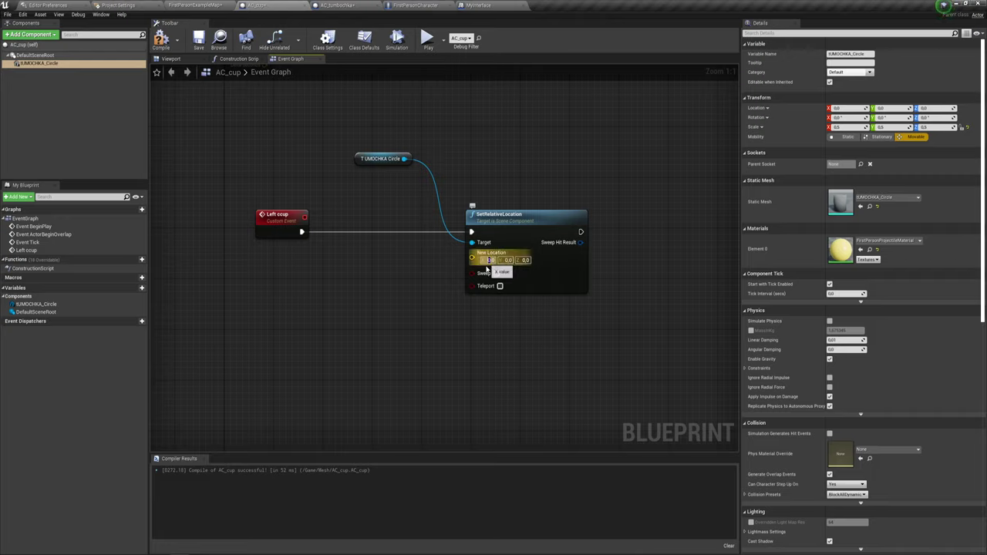
type("50")
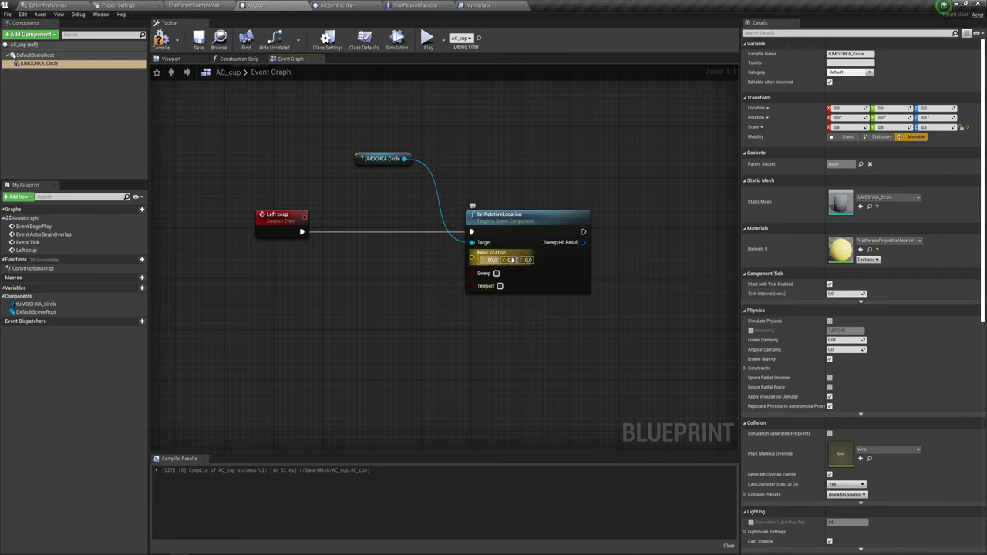
left_click(509, 260)
type("10")
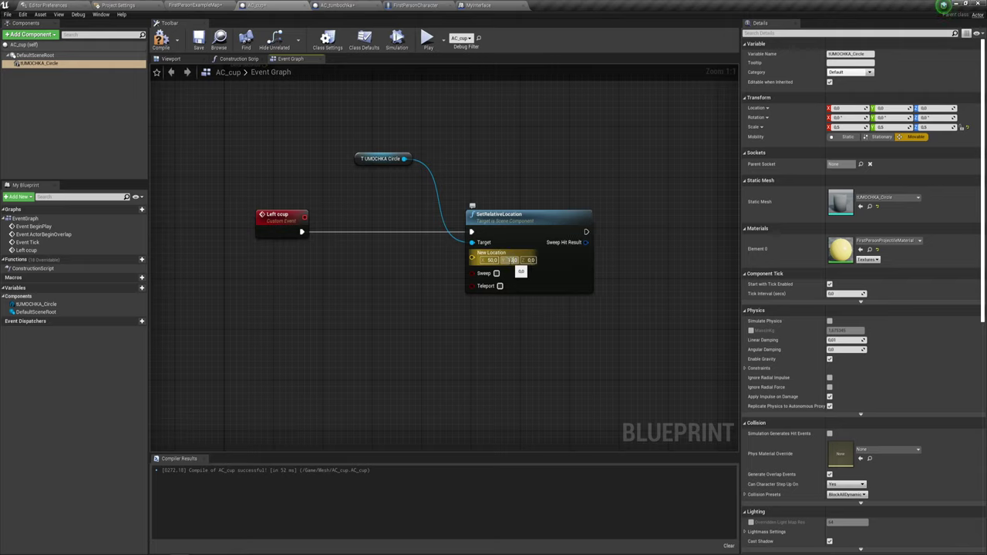
left_click(531, 260)
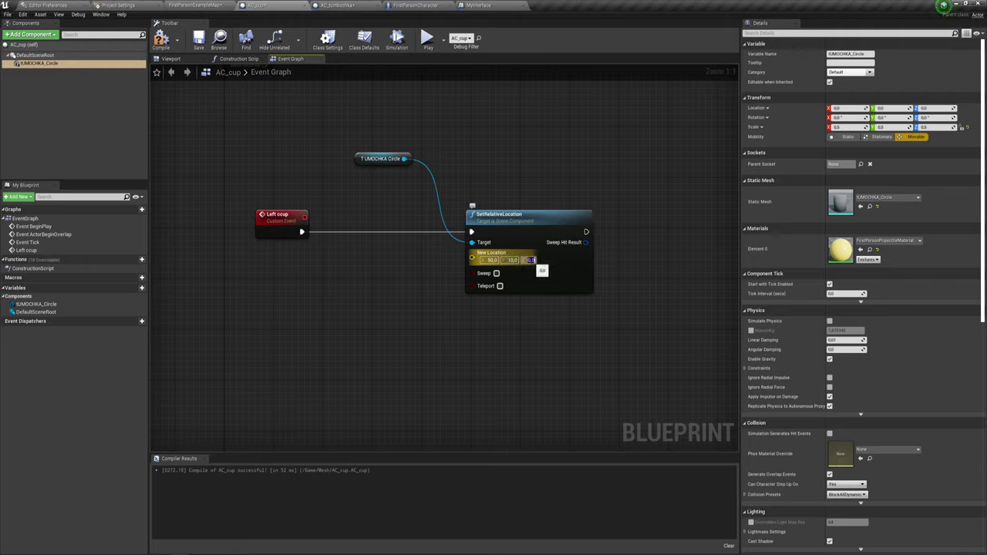
type("5")
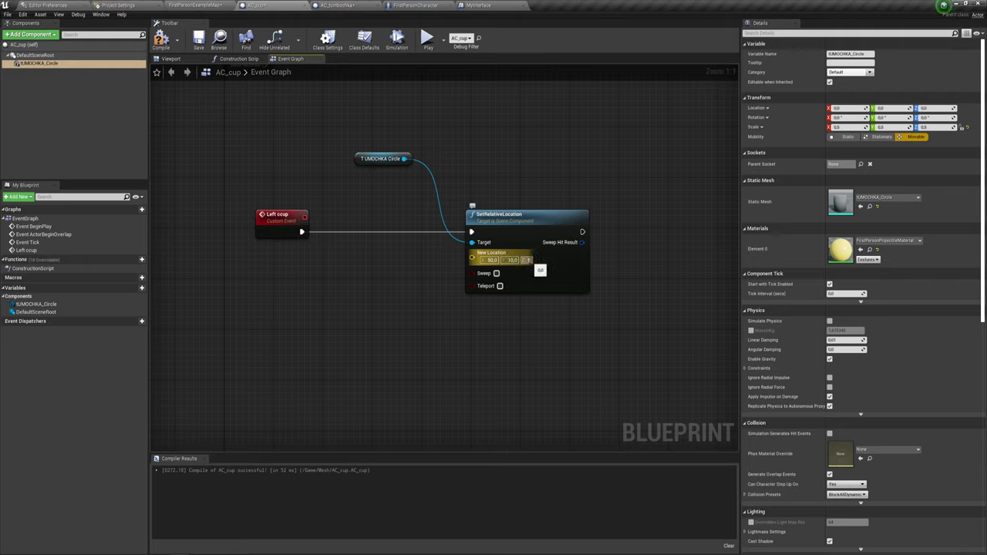
key("Return")
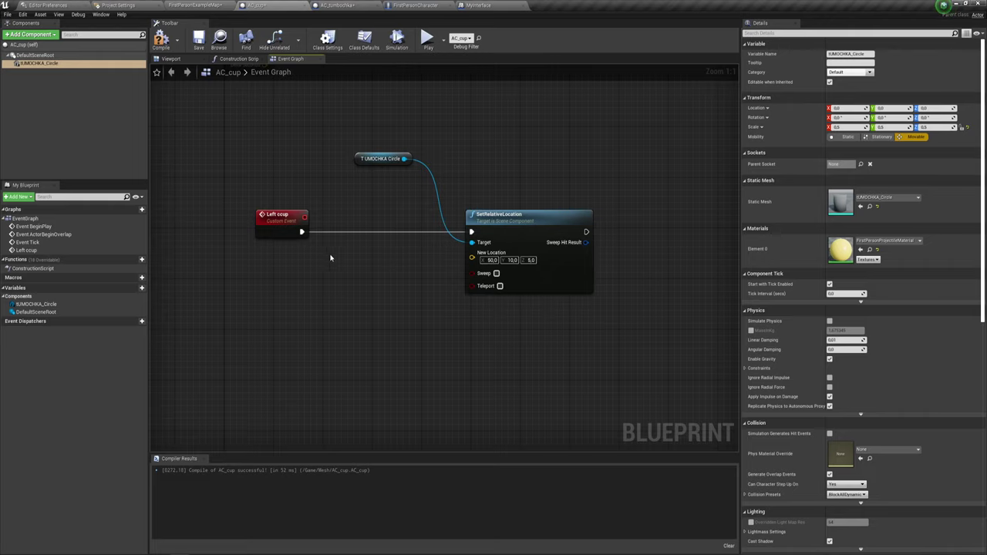
scroll(341, 201, "down", 3)
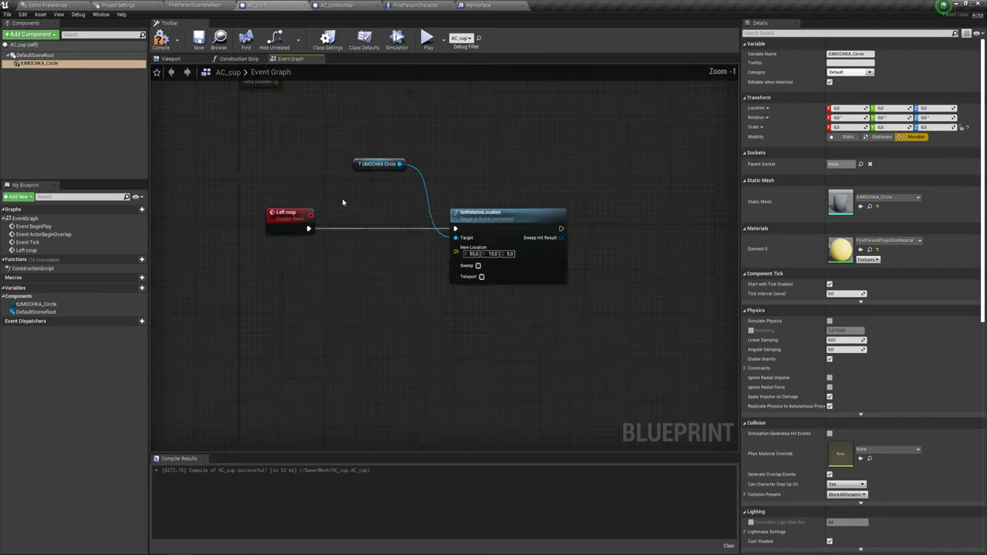
Check the Event Active and Open Door nodes in the AC_tumbochka blueprint.
left_click(337, 6)
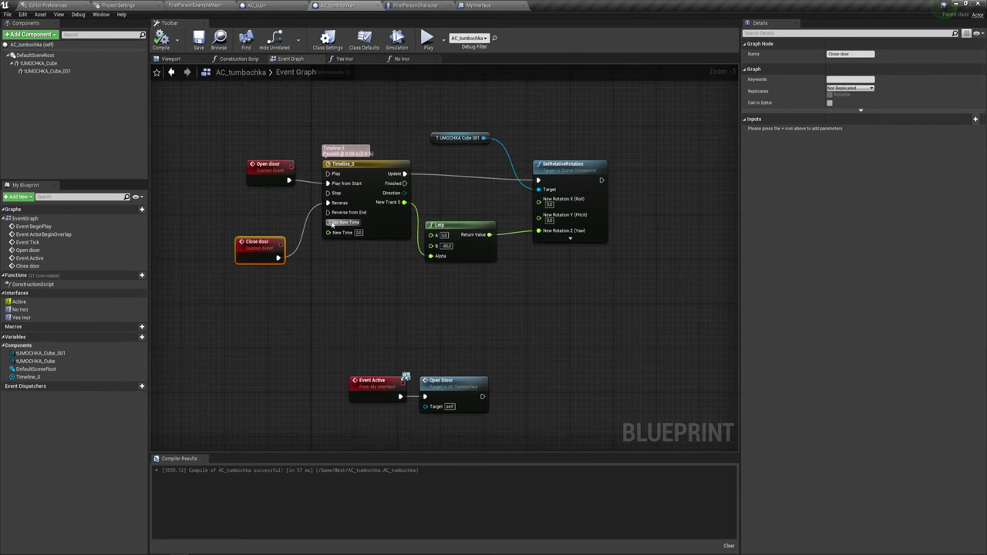
right_click_drag(395, 286, 365, 239)
right_click_drag(399, 267, 296, 191)
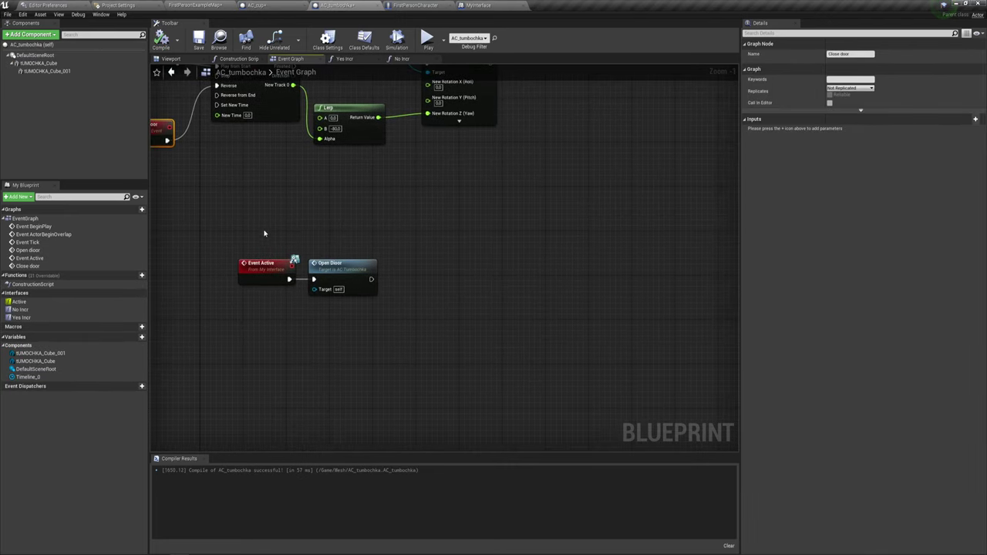
left_click_drag(227, 227, 405, 314)
Compile AC_cup, then playtest by walking up to the cup and exiting.
left_click(289, 4)
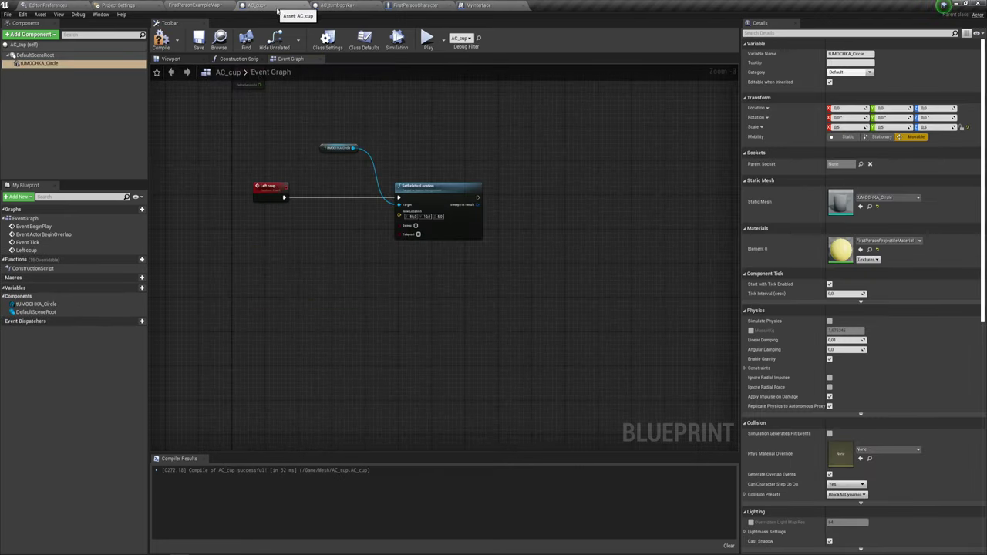
right_click_drag(359, 221, 365, 265)
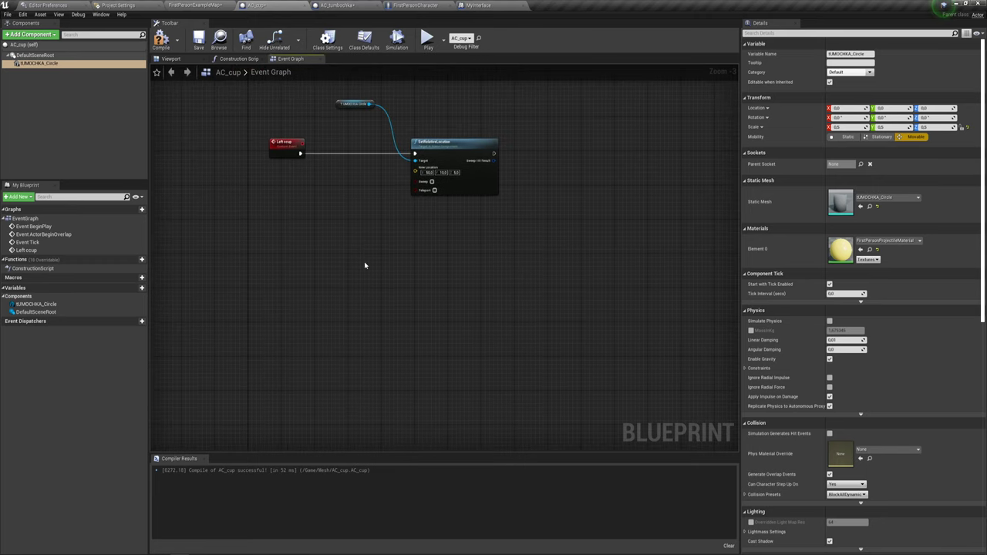
left_click(161, 38)
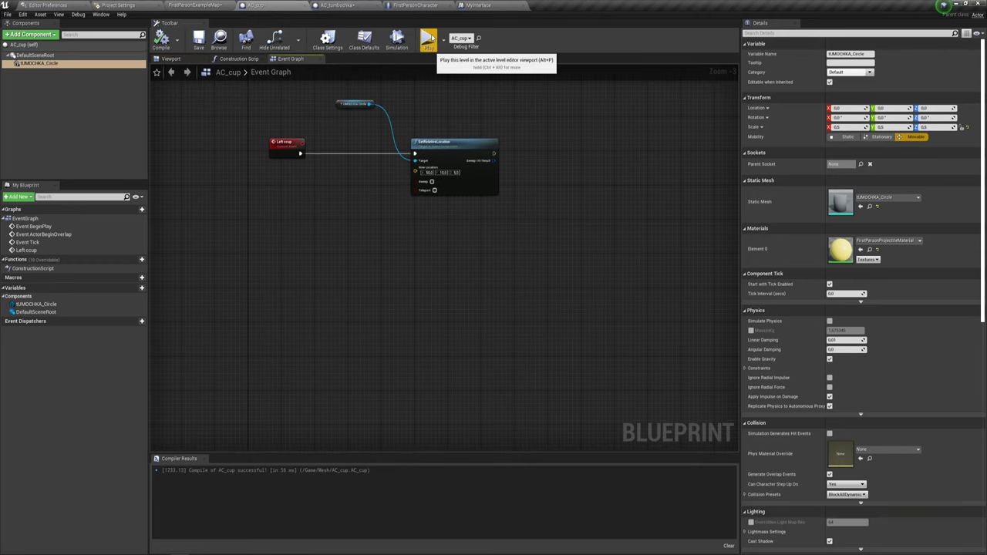
left_click(429, 39)
key("w")
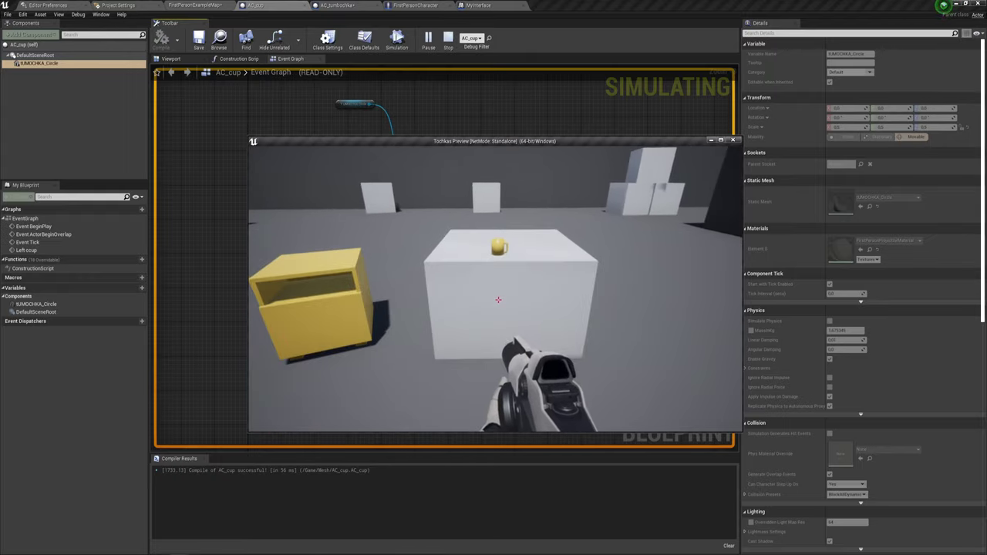
key("Escape")
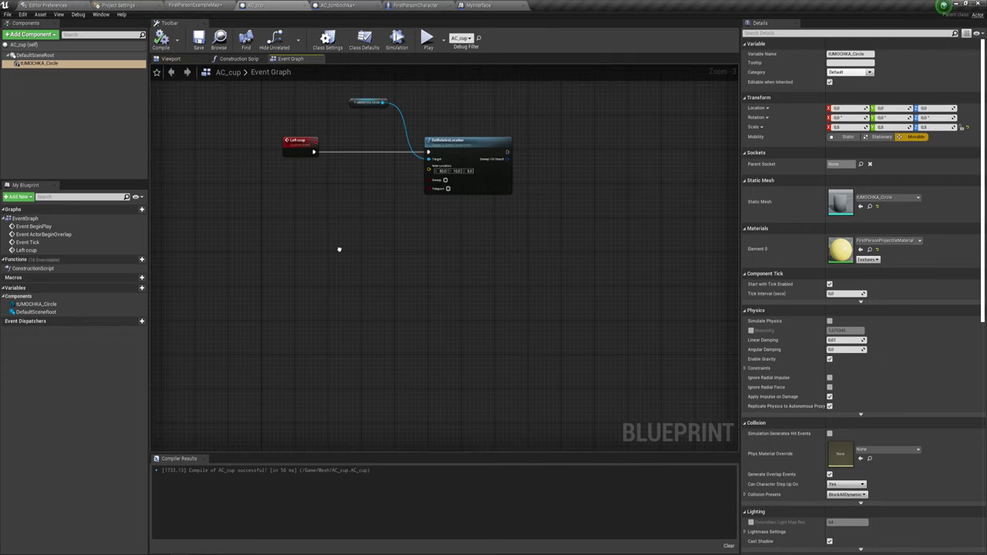
Search the graph's actions for 'event acti', then view AC_cup's Class Settings and its empty interface list.
right_click(291, 279)
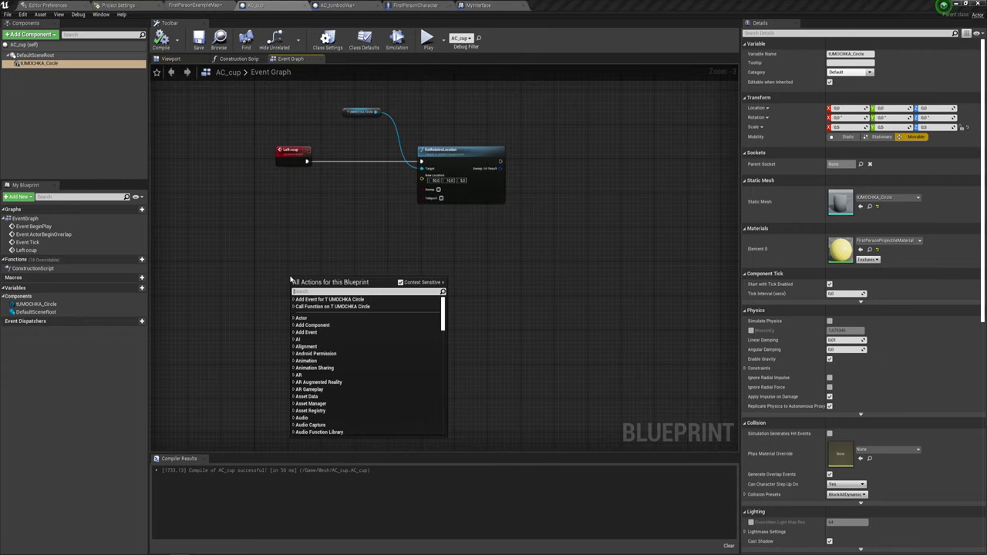
type("event")
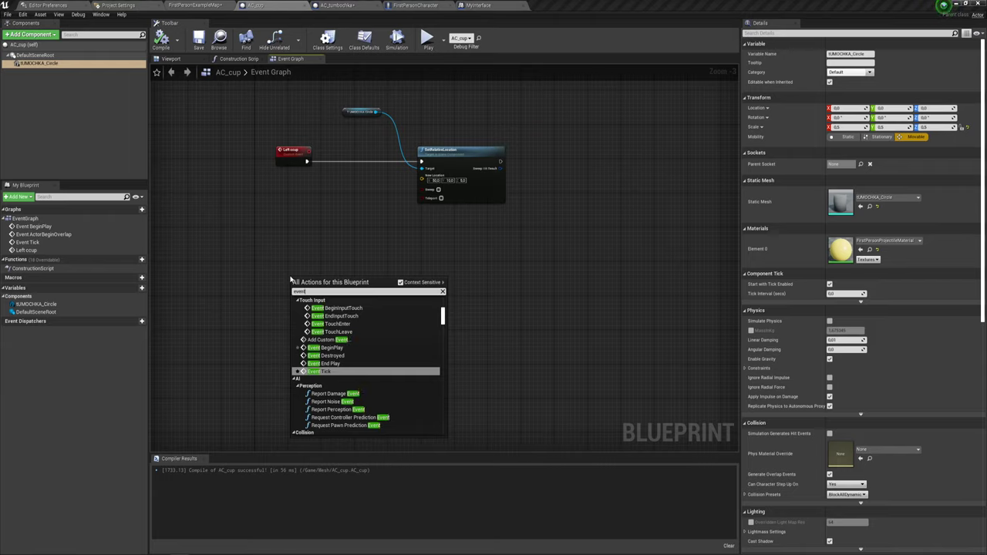
type(" act")
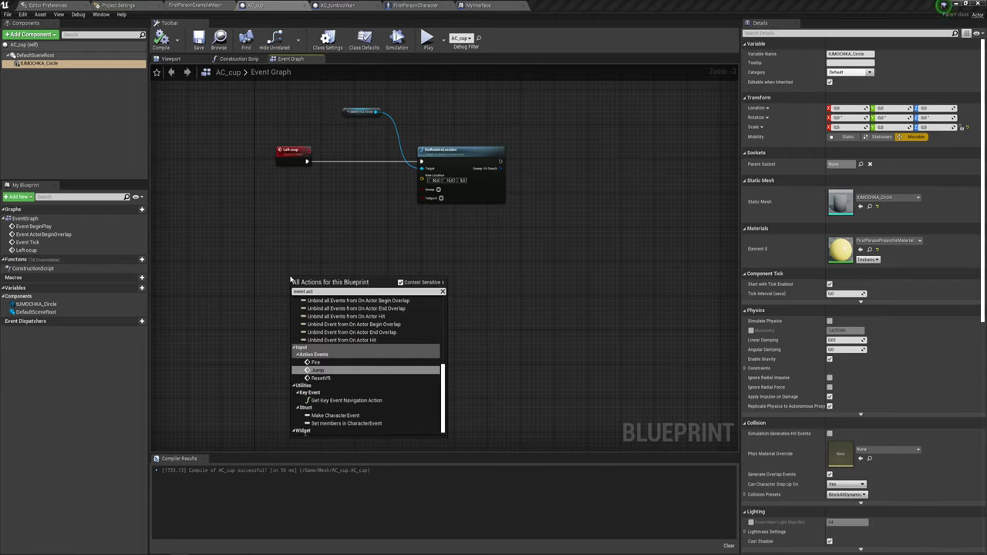
type("i")
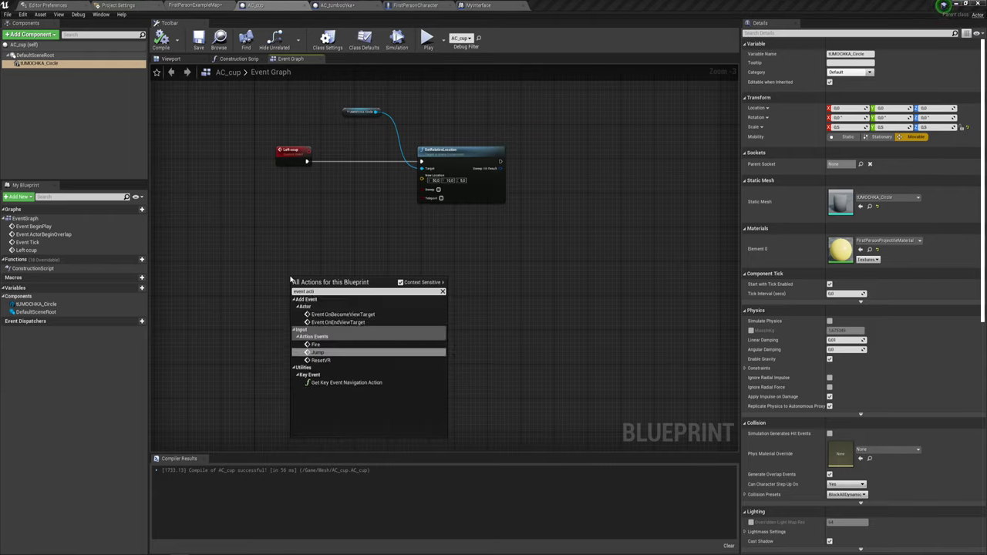
left_click(337, 248)
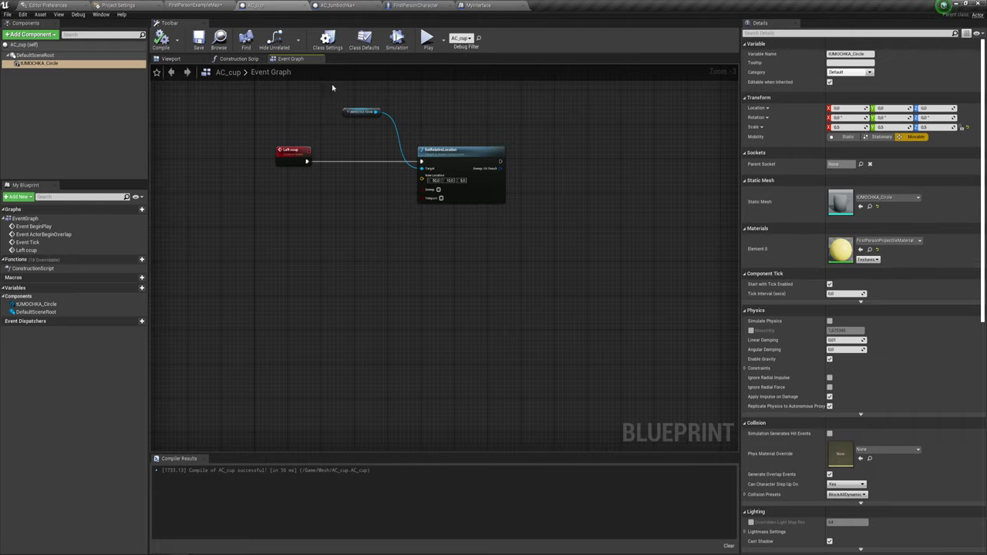
left_click(327, 40)
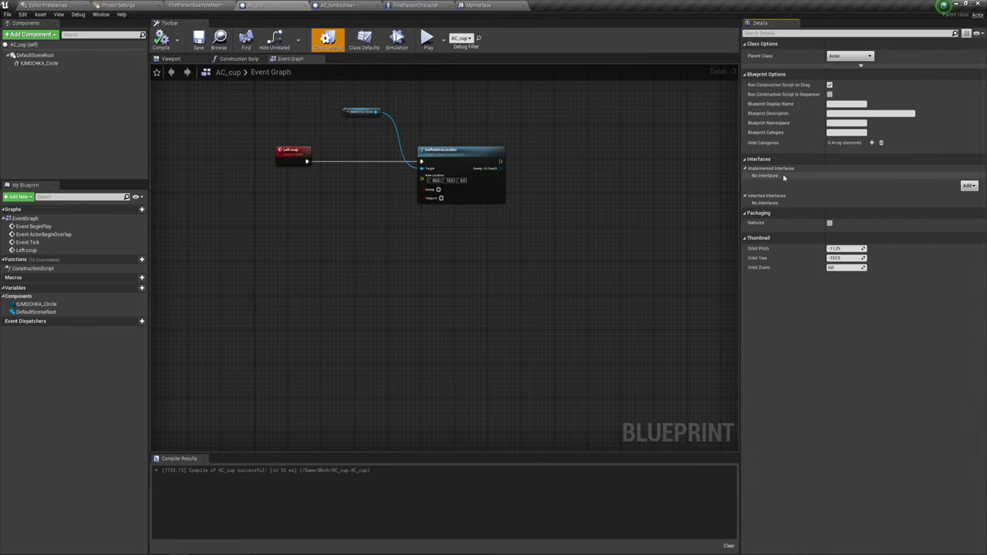
Add MyInterface under Implemented Interfaces and compile the AC_cup blueprint.
left_click(968, 186)
type("my")
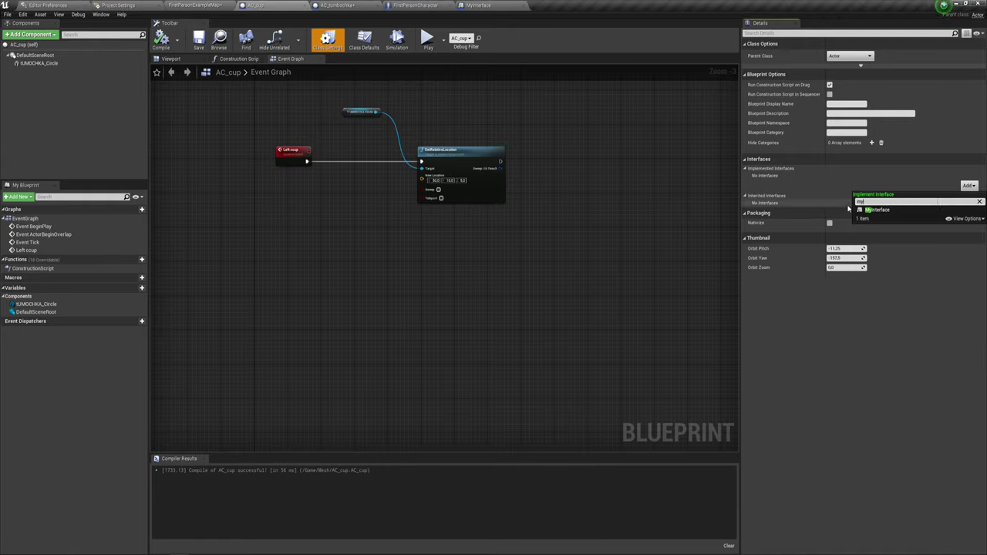
left_click(875, 210)
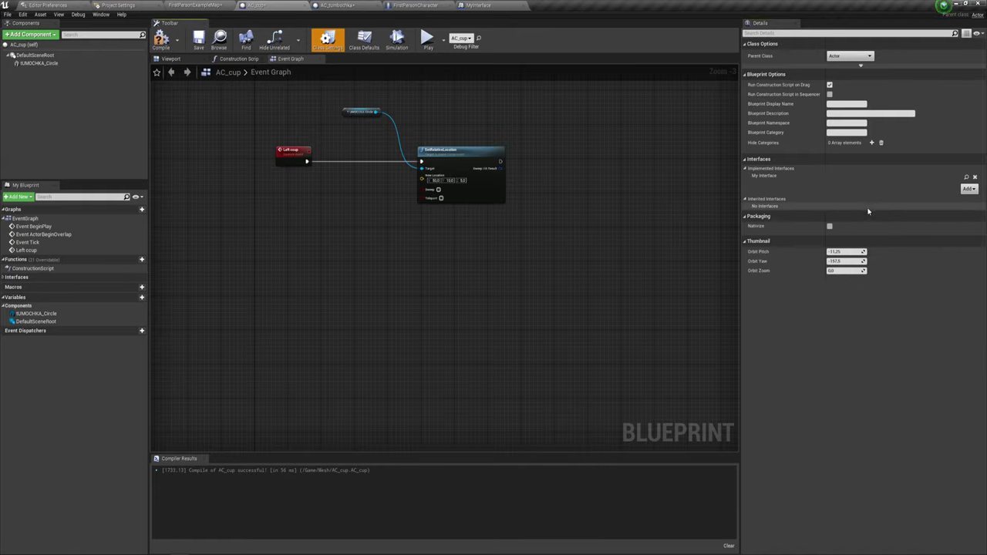
right_click(293, 265)
type("eve")
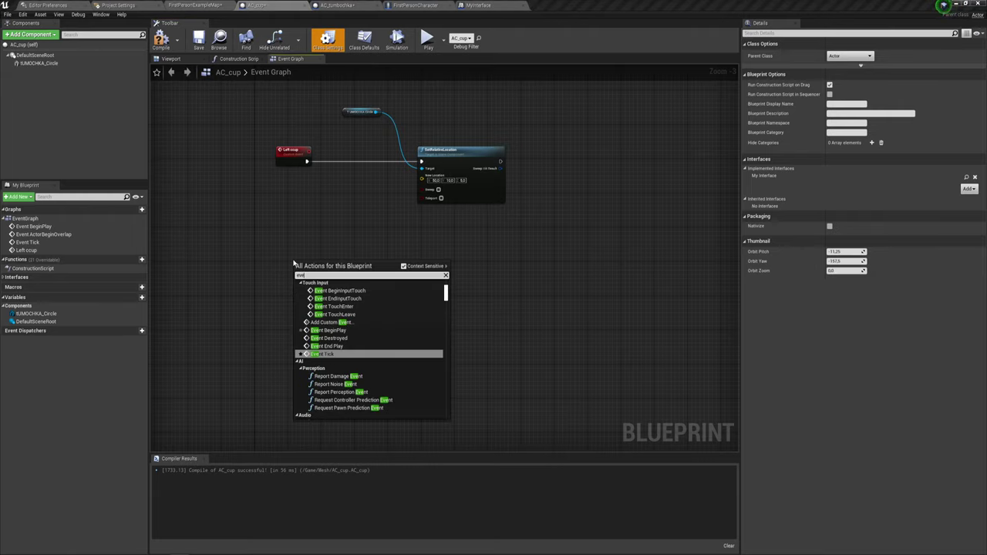
type("nt")
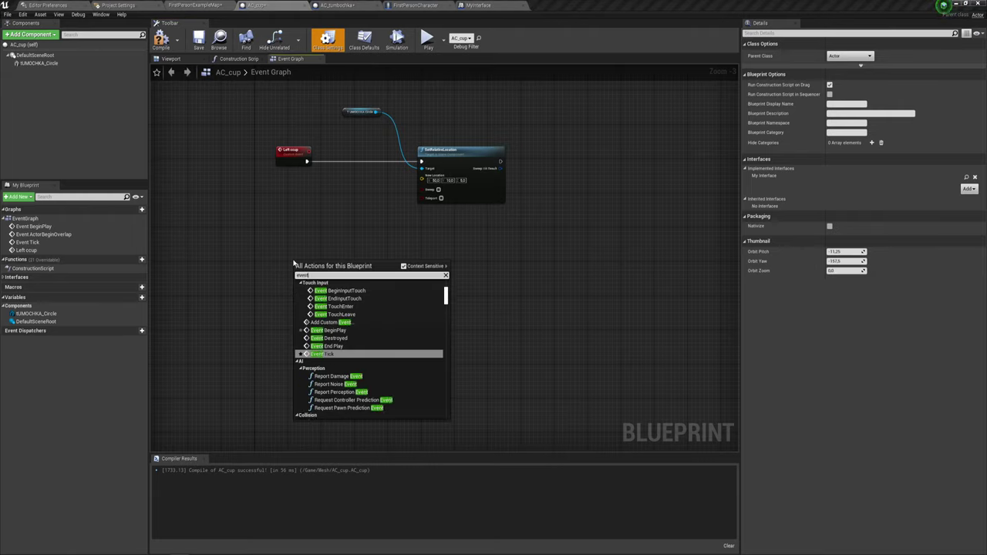
type(" a")
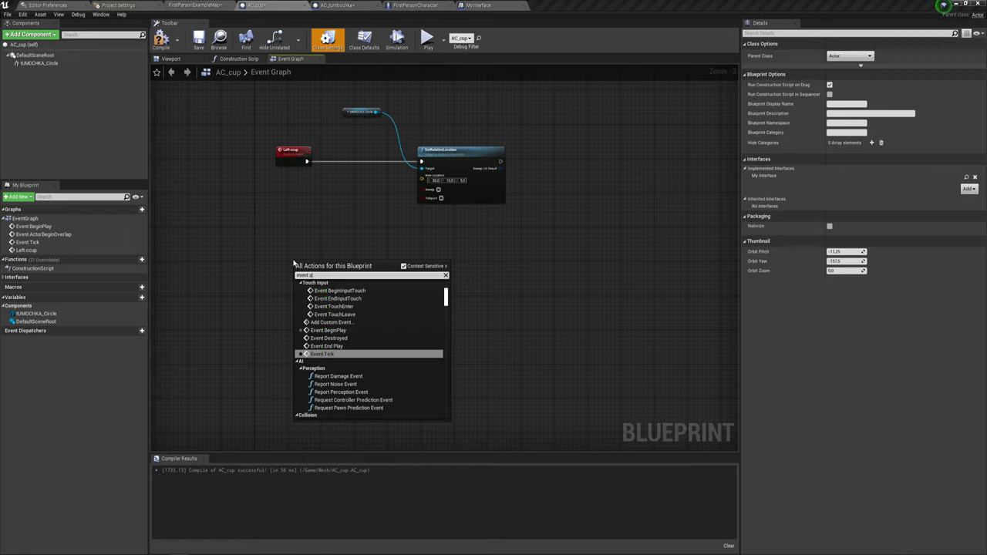
type("ct")
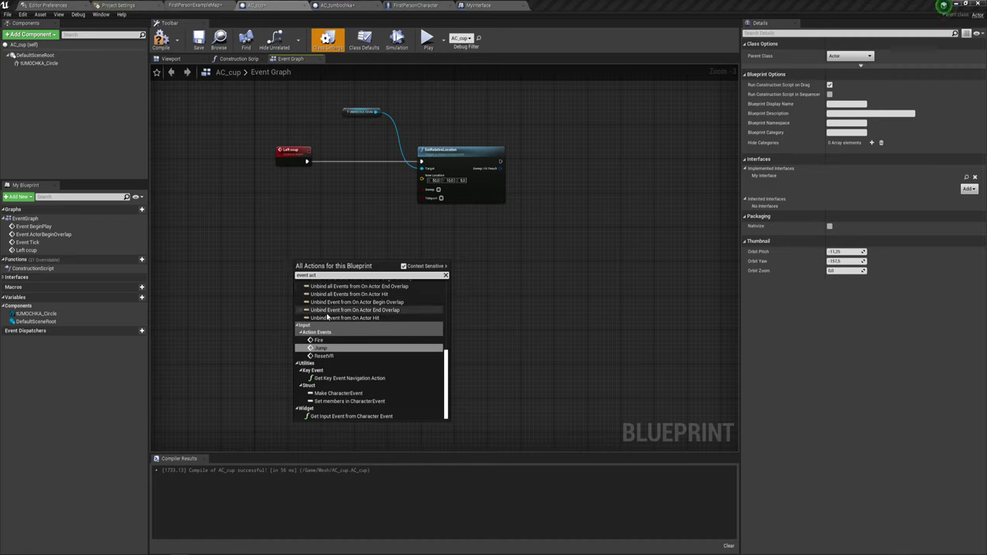
scroll(343, 328, "up", 3)
scroll(343, 327, "up", 3)
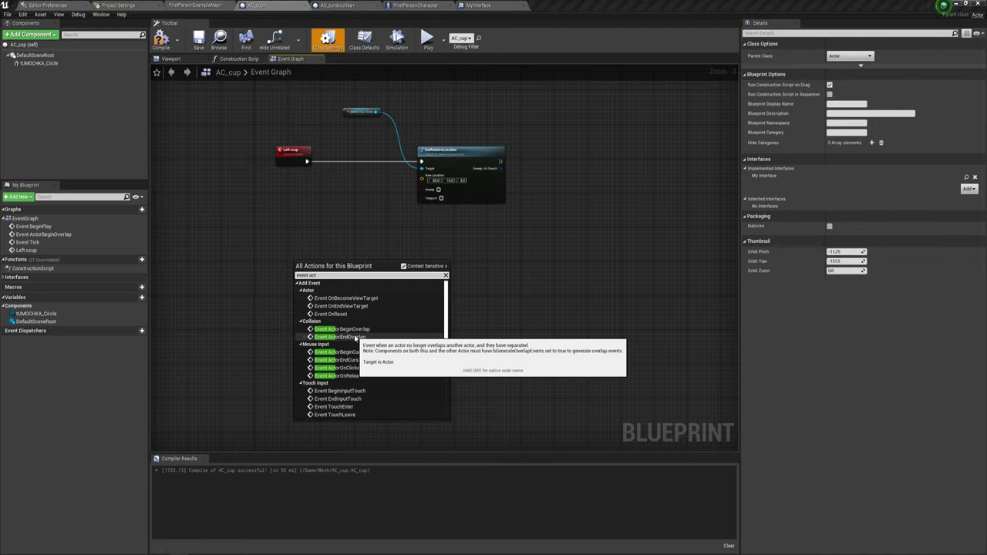
type("ive")
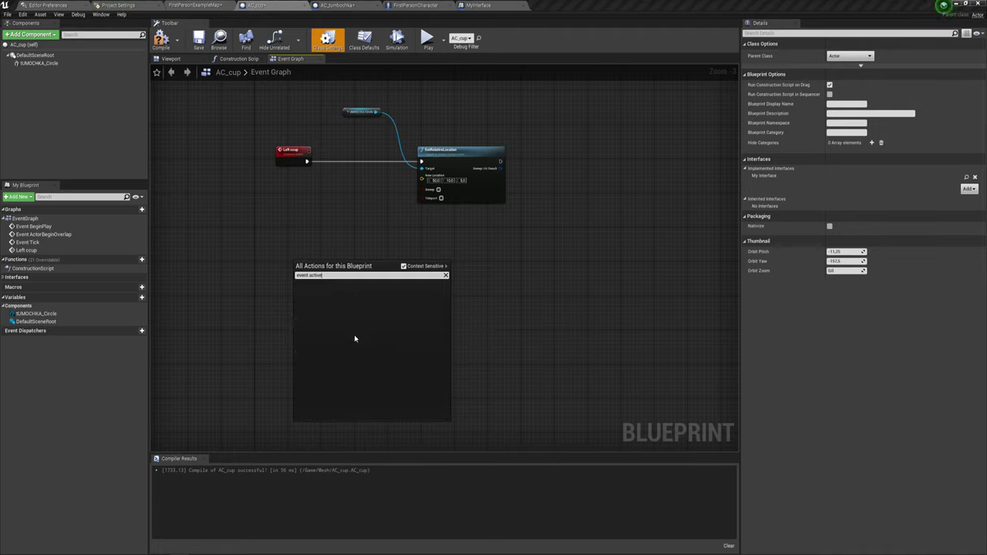
left_click(193, 125)
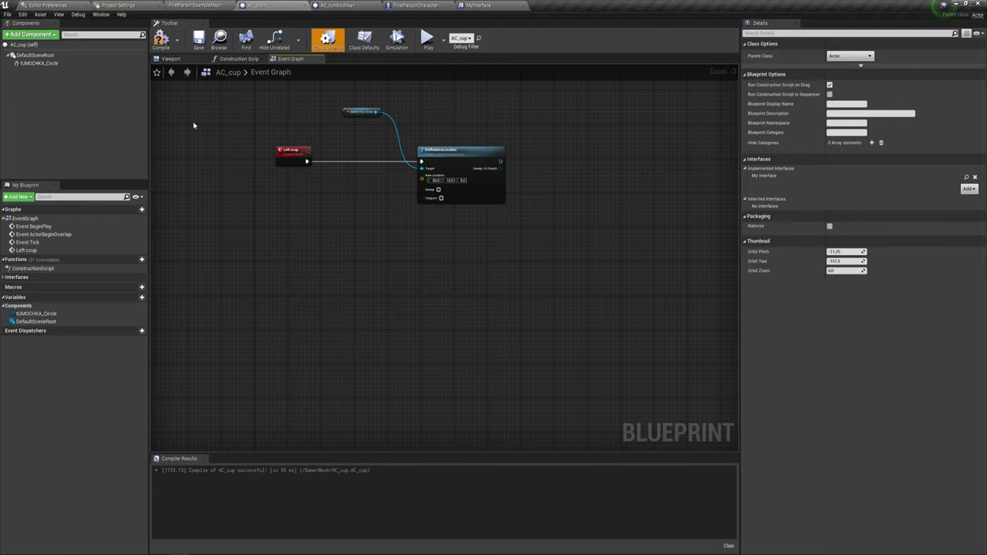
left_click(164, 34)
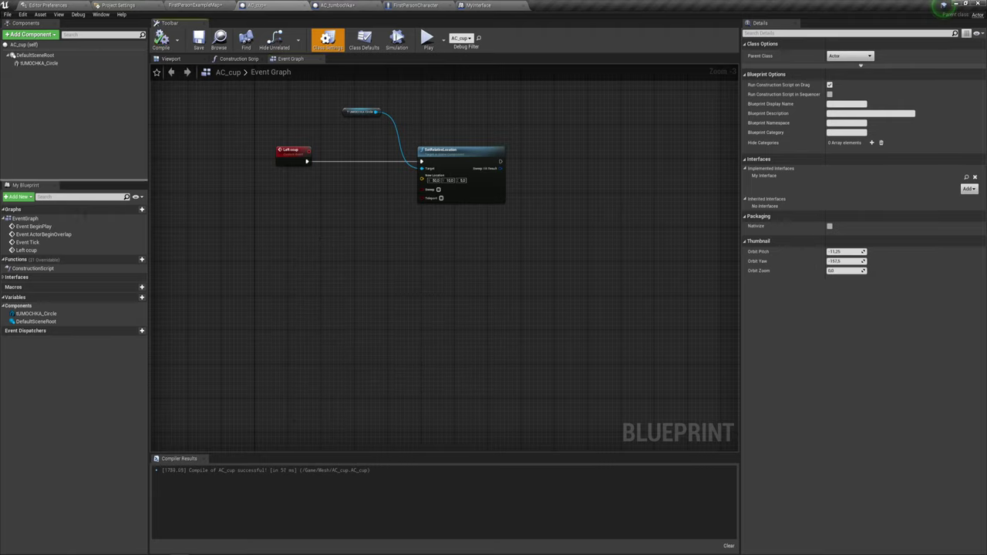
Place My Interface's Event Active node in the event graph.
left_click(3, 279)
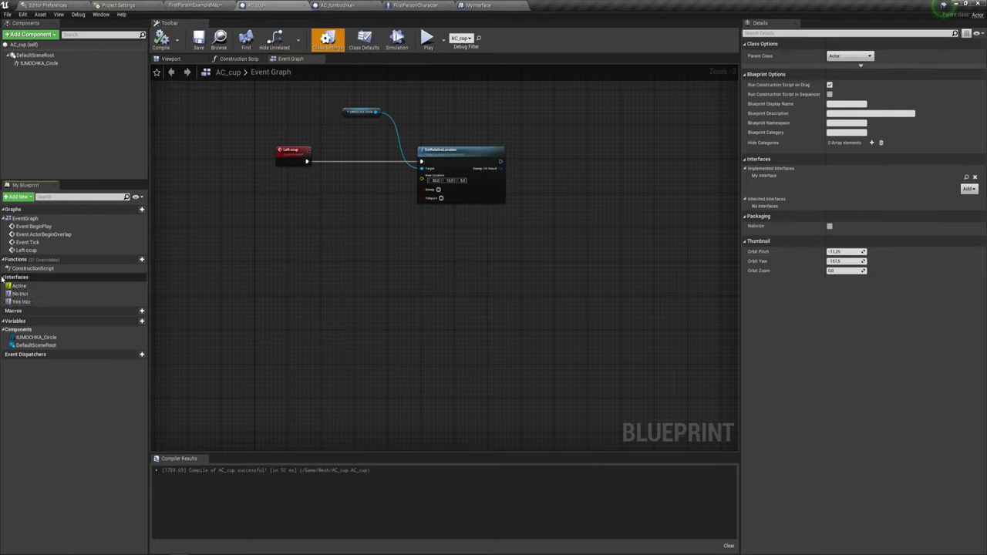
right_click(291, 314)
type("event")
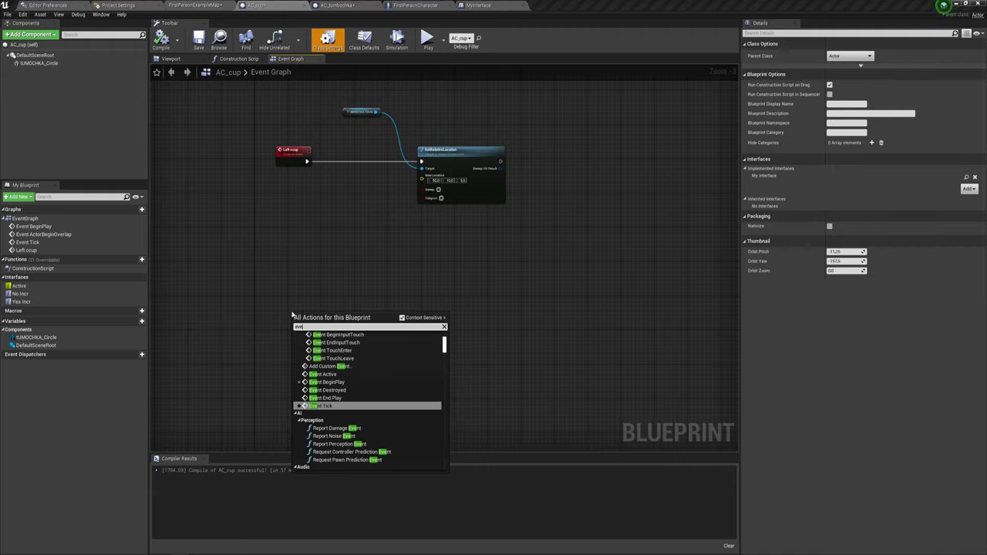
scroll(336, 378, "up", 5)
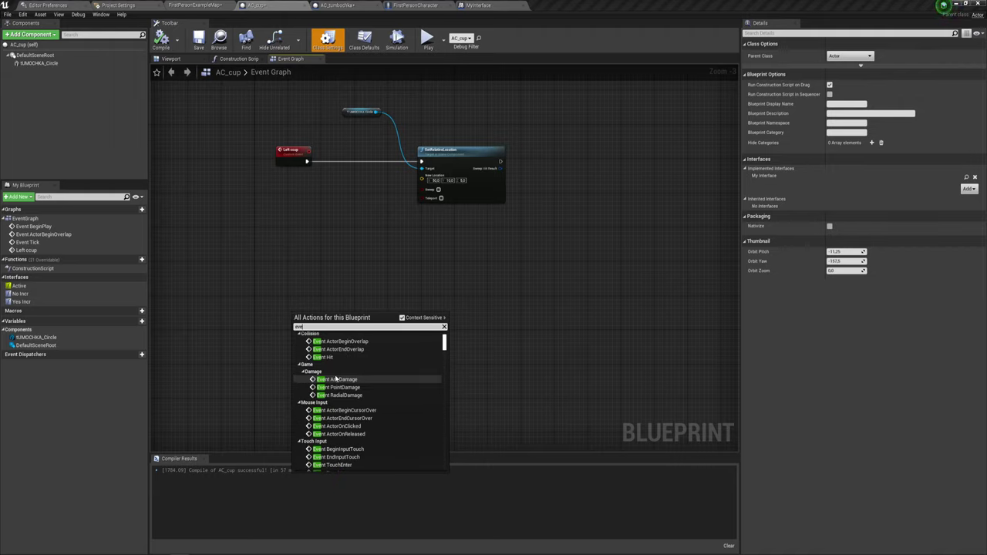
scroll(336, 378, "up", 4)
scroll(336, 378, "down", 1)
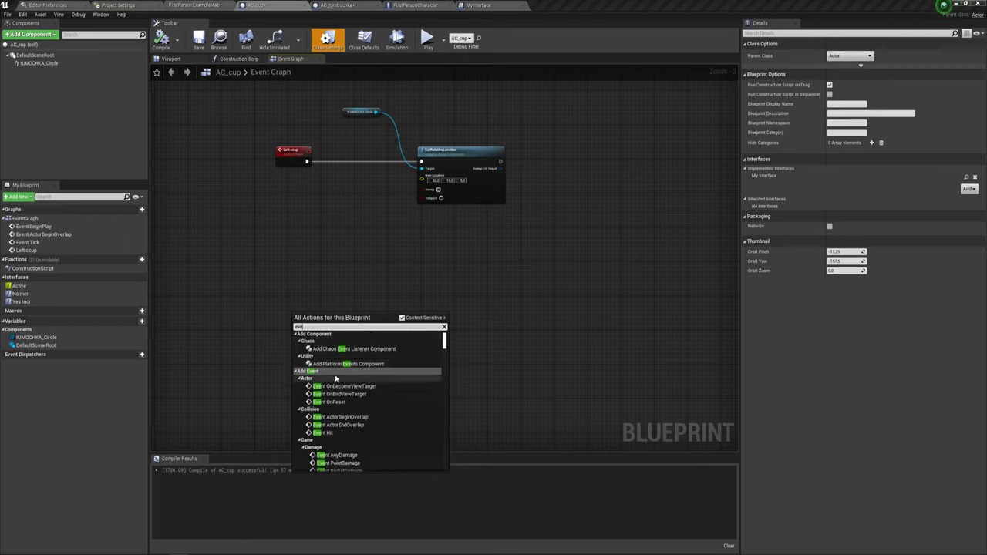
type("nt act")
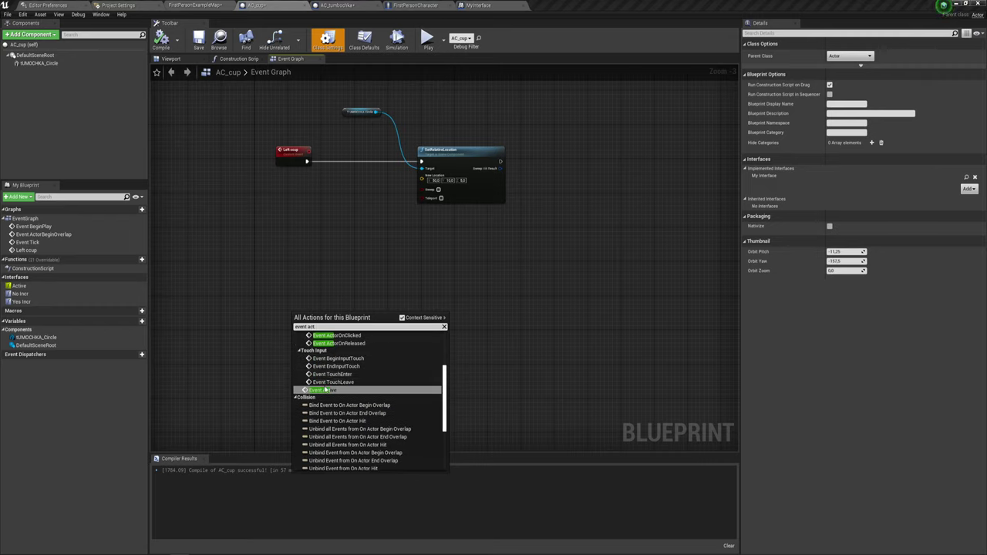
left_click(327, 391)
Wire a Left cup call after Event Active's execution pin.
scroll(324, 339, "up", 1)
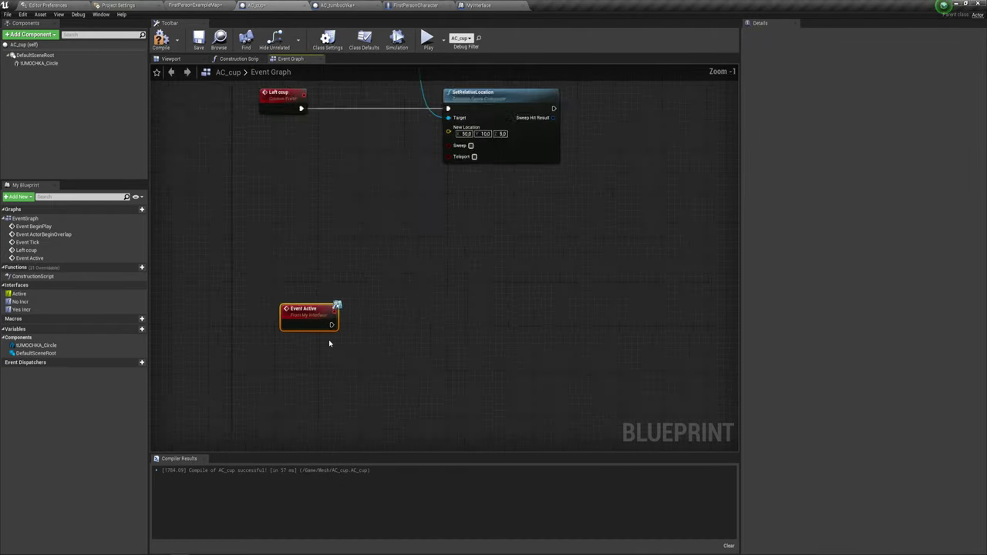
right_click(330, 329)
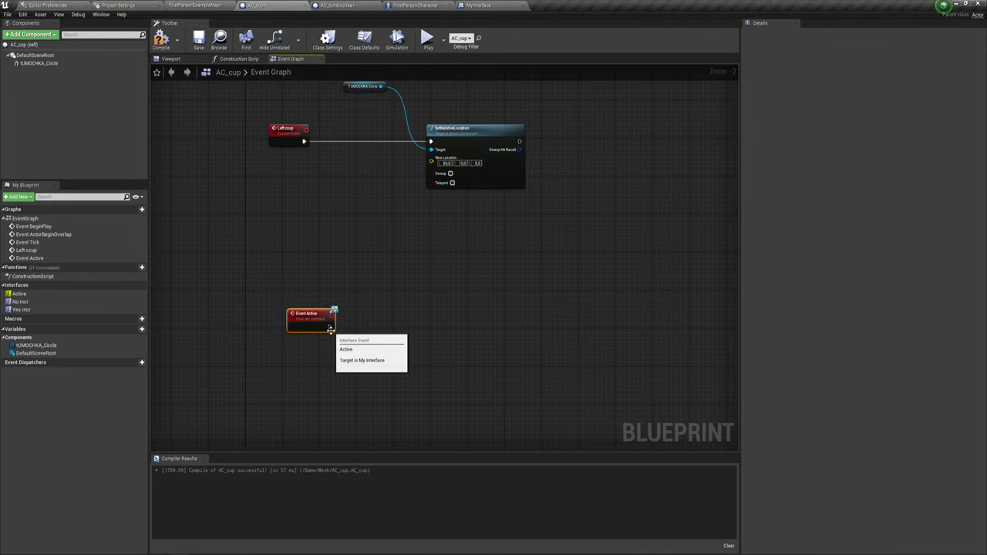
left_click_drag(330, 327, 381, 314)
type("left")
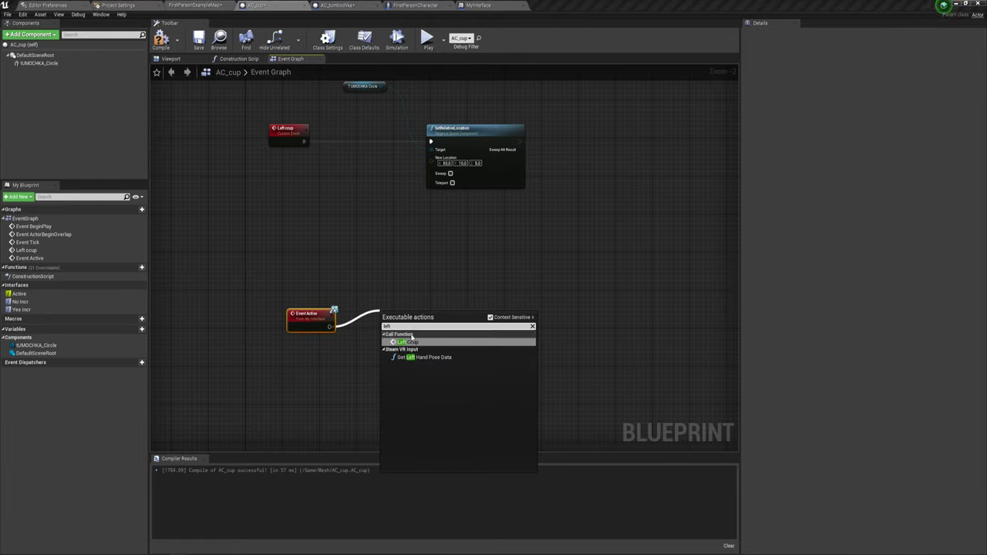
key("Return")
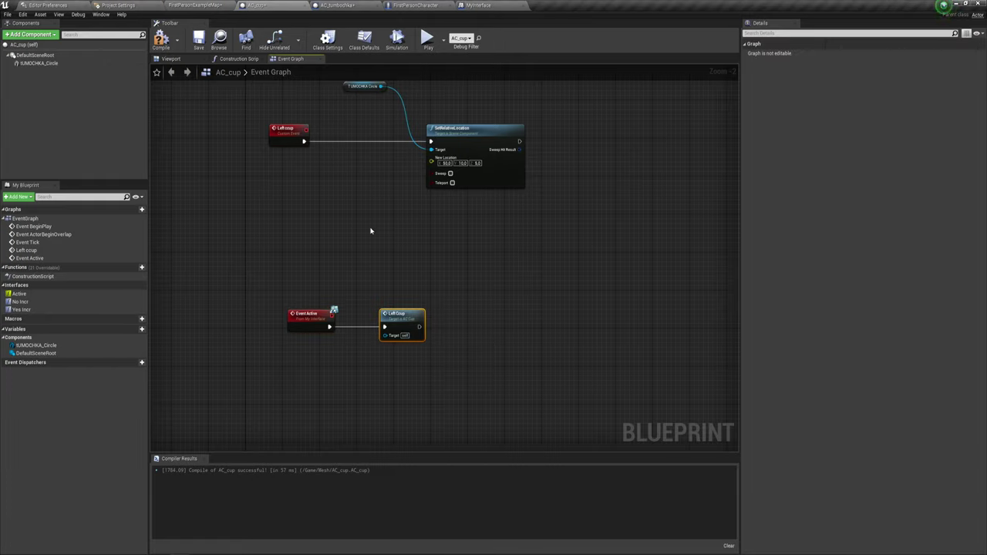
Compile, then play-test by activating the cup with E and stopping the session.
right_click_drag(377, 242, 355, 259)
left_click(160, 39)
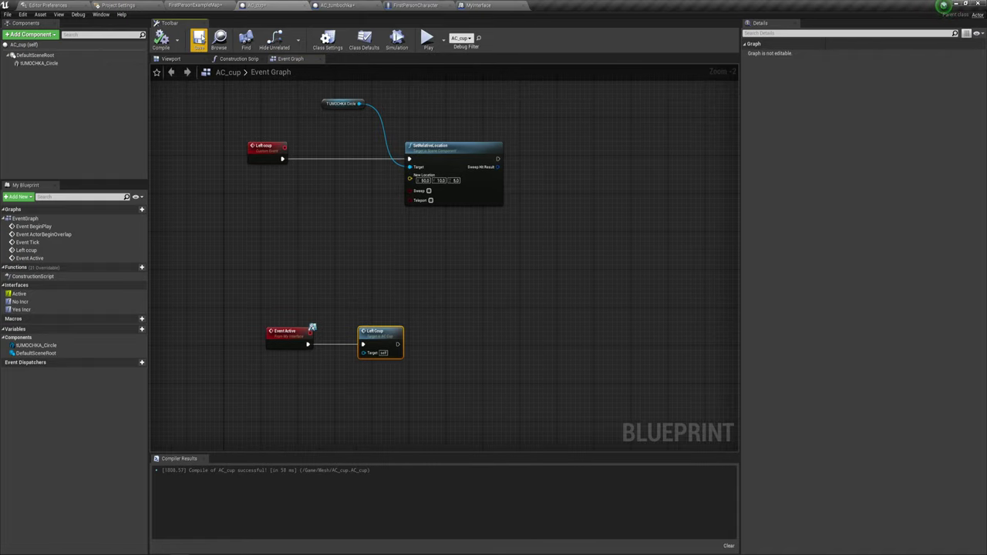
left_click(423, 37)
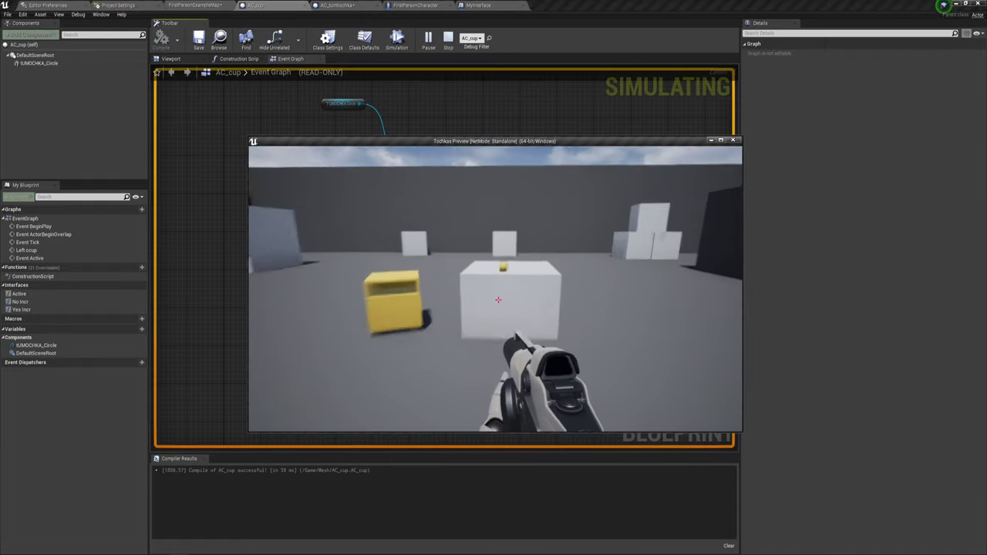
key("e")
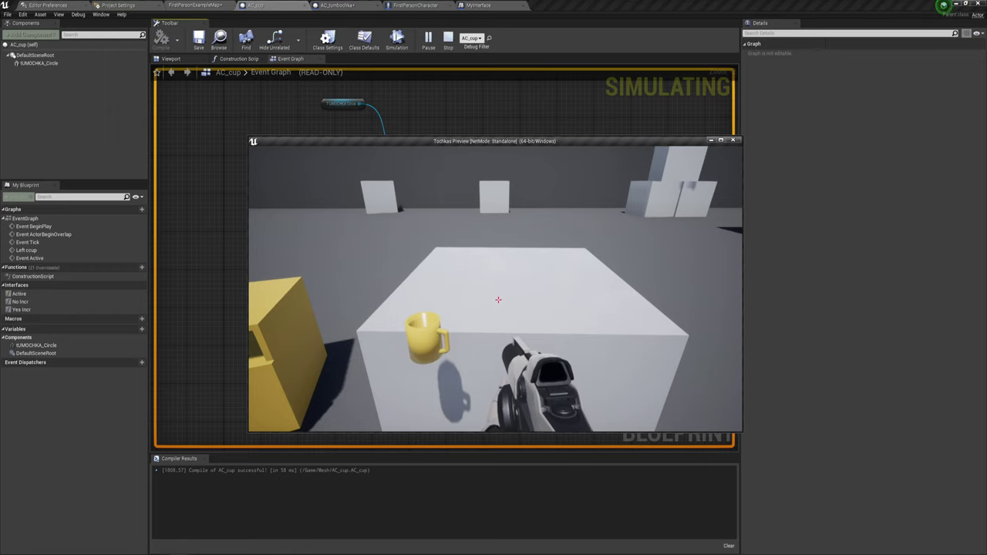
key("Escape")
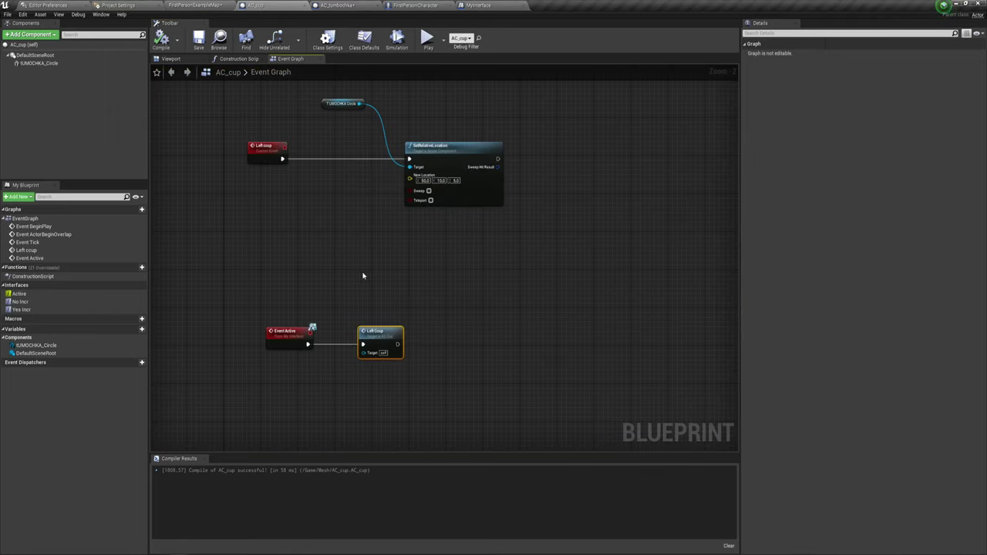
Remove the Left cup call and the Left ccup event, moving the location nodes aside.
key("Delete")
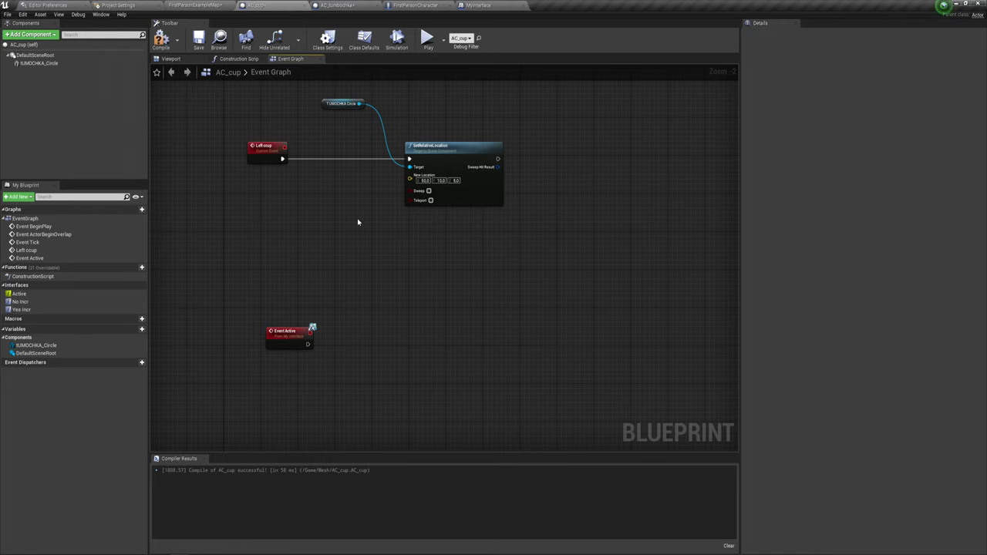
left_click_drag(358, 222, 428, 96)
left_click_drag(453, 224, 482, 361)
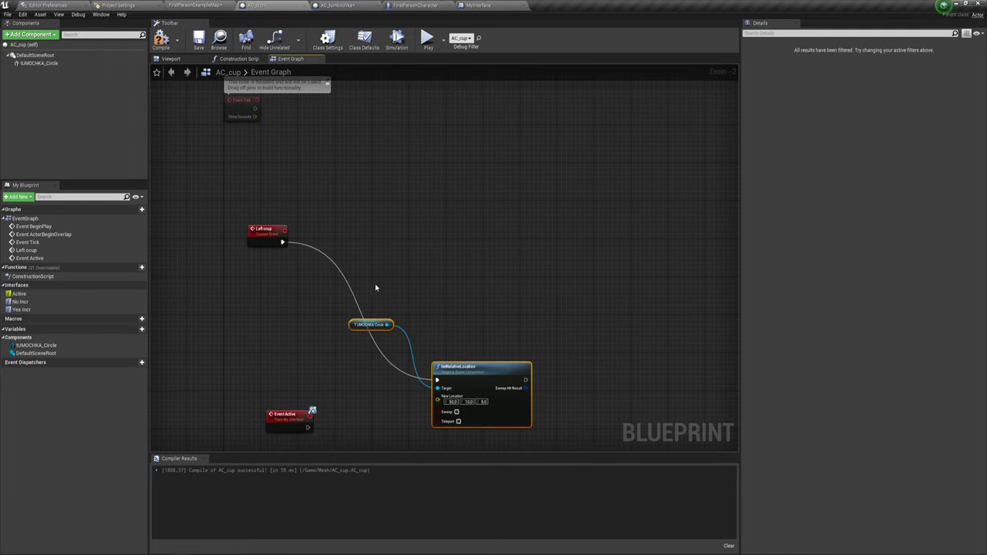
left_click(345, 285, "alt")
left_click_drag(245, 282, 371, 175)
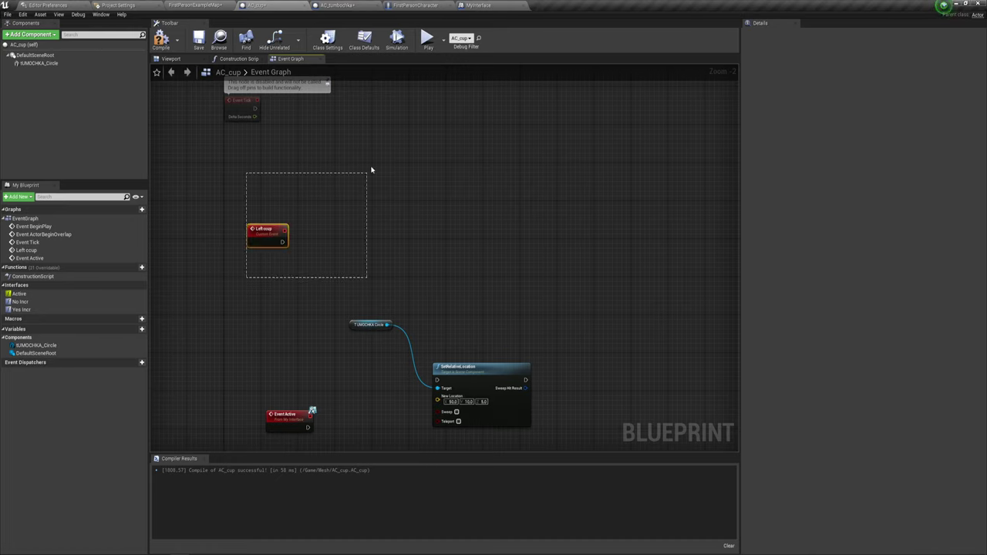
key("Delete")
Connect Event Active directly to SetRelativeLocation and reposition the TUMOCHKA Circle and SetRelativeLocation nodes.
right_click_drag(362, 185, 362, 31)
scroll(363, 185, "up", 2)
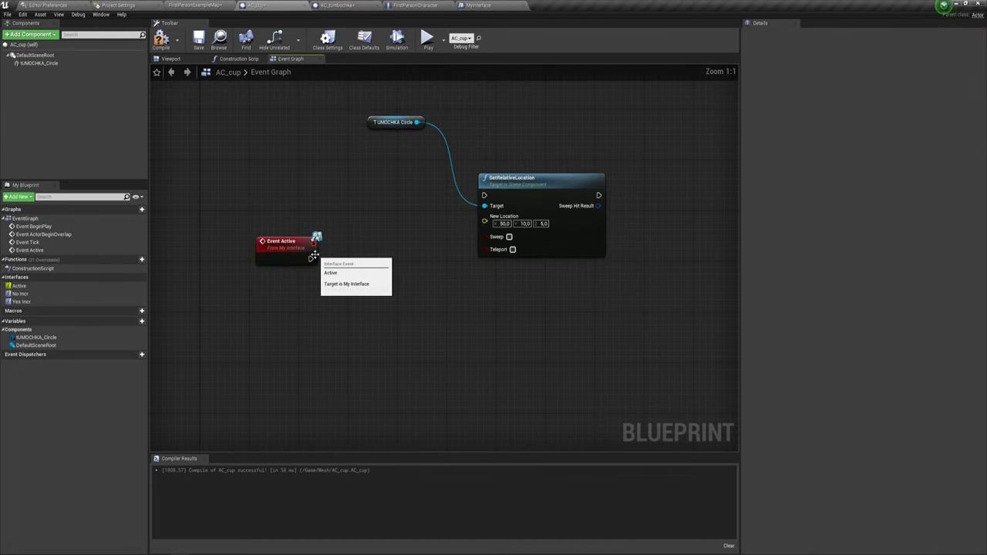
mouse_move(310, 258)
left_mouse_down()
mouse_move(483, 196)
mouse_move(418, 122)
left_mouse_up()
left_click_drag(364, 103, 513, 260)
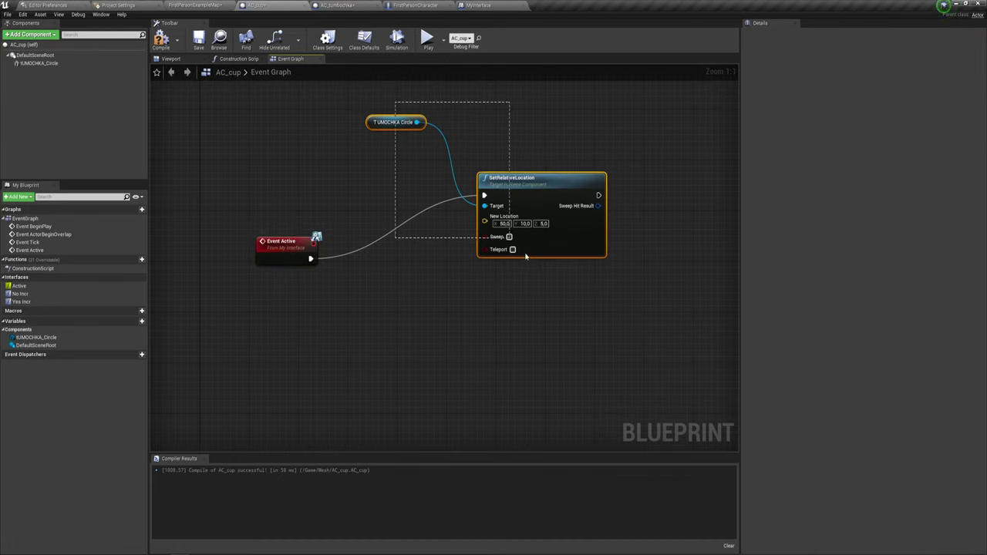
left_click_drag(515, 202, 483, 266)
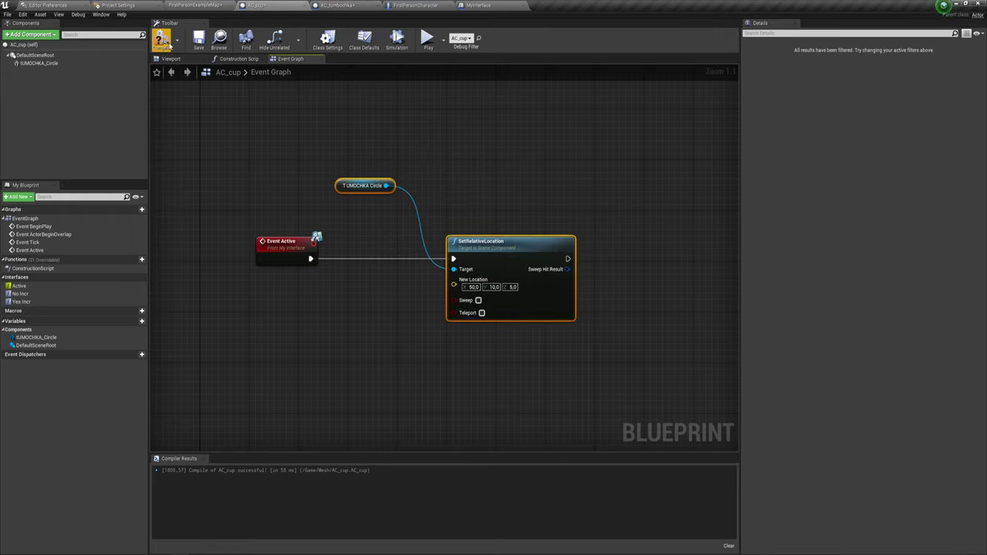
Play-test the level, walking up to the cup on the white box, then stop.
left_click(427, 37)
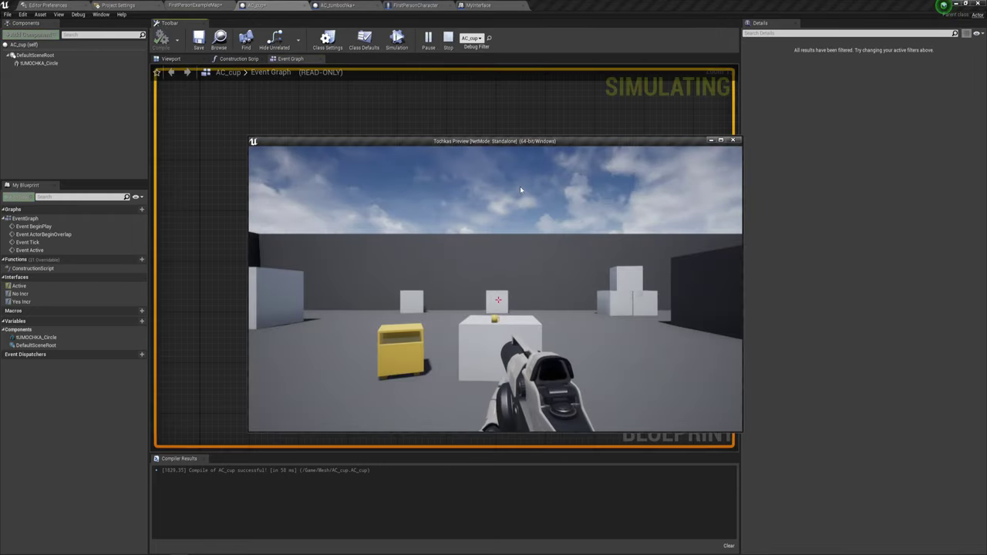
key("w")
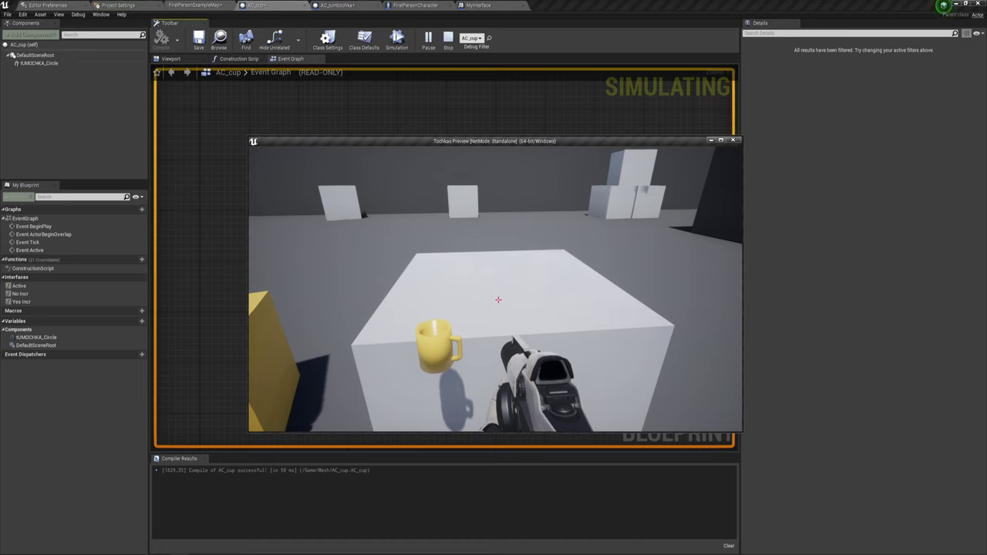
key("s")
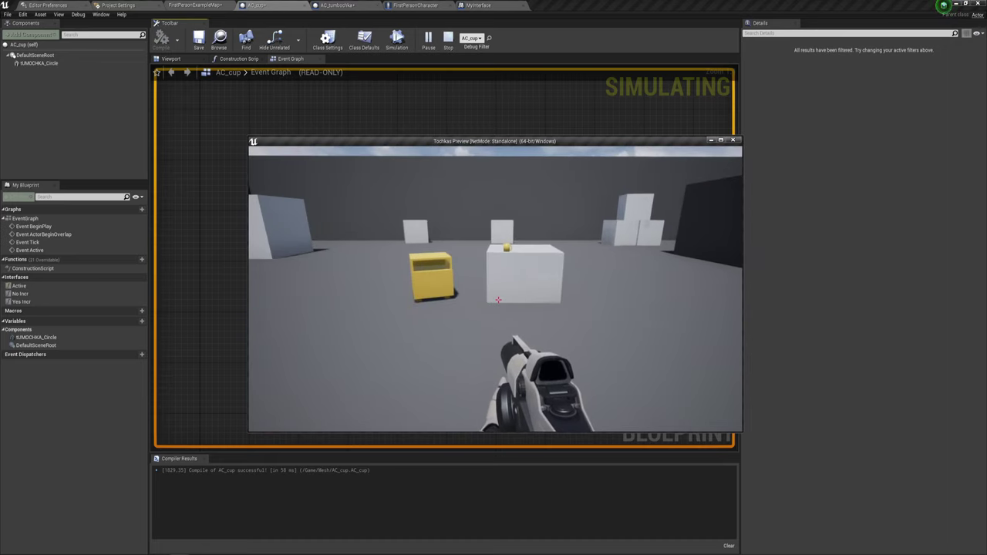
key("Escape")
Back in FirstPersonExampleMap, scale EditorCube8 down to 0.25 on Z to make a thin slab.
left_click(349, 6)
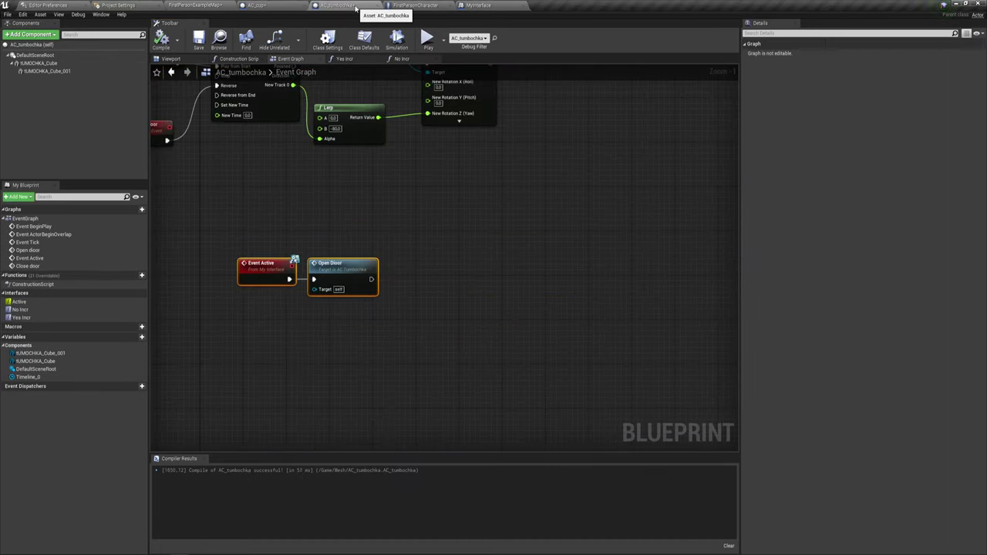
left_click(195, 5)
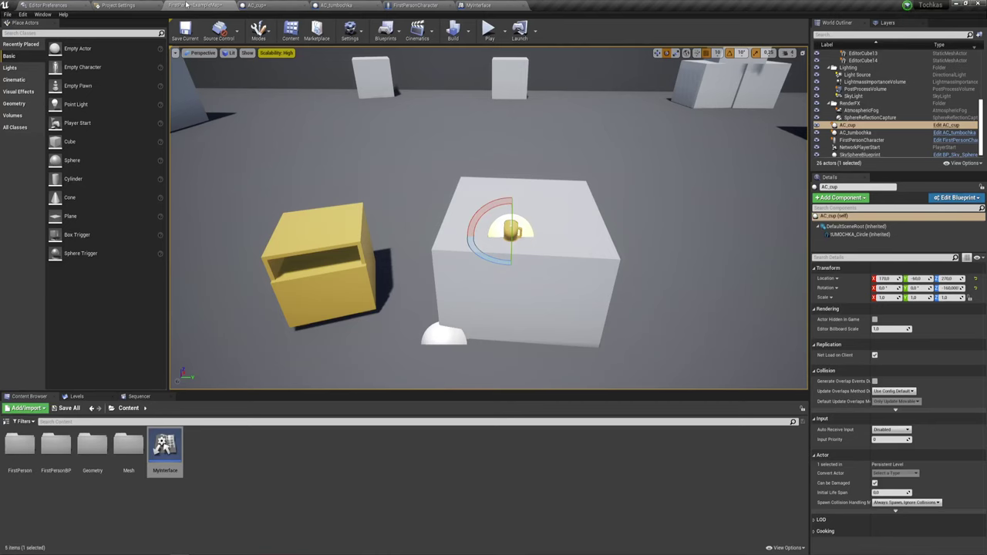
mouse_move(494, 232)
right_mouse_down()
mouse_move(347, 181)
mouse_move(494, 231)
mouse_move(209, 64)
right_mouse_up()
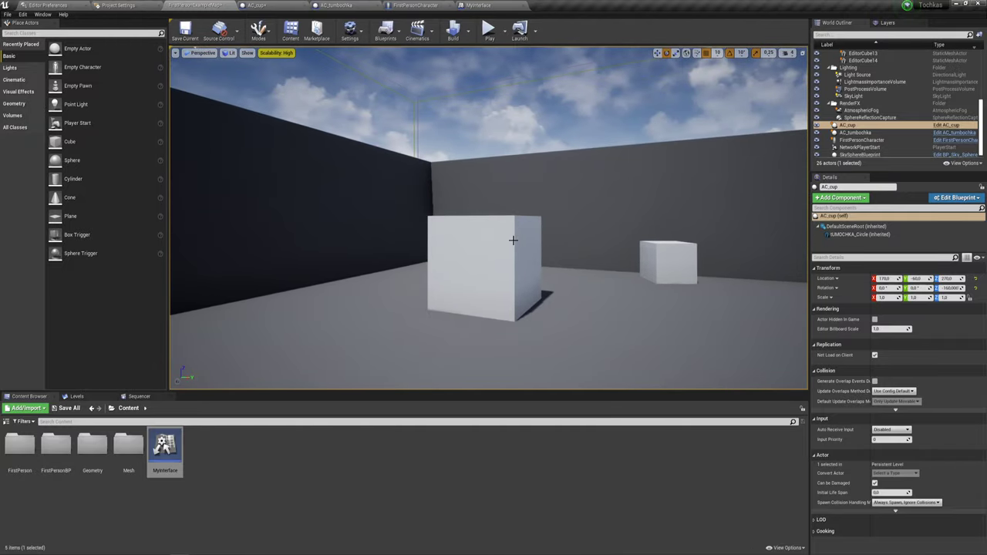
left_click(512, 240)
left_click_drag(488, 238, 489, 246)
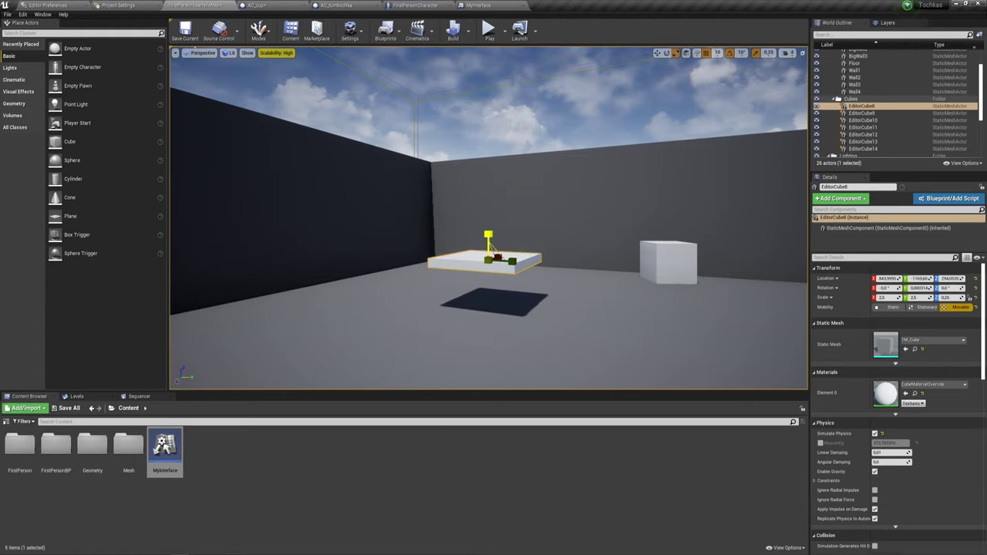
Shrink EditorCube9 from 1.5 to 0.5 scale, then raise it and slide it along Y.
key("w")
right_click_drag(489, 245, 633, 282)
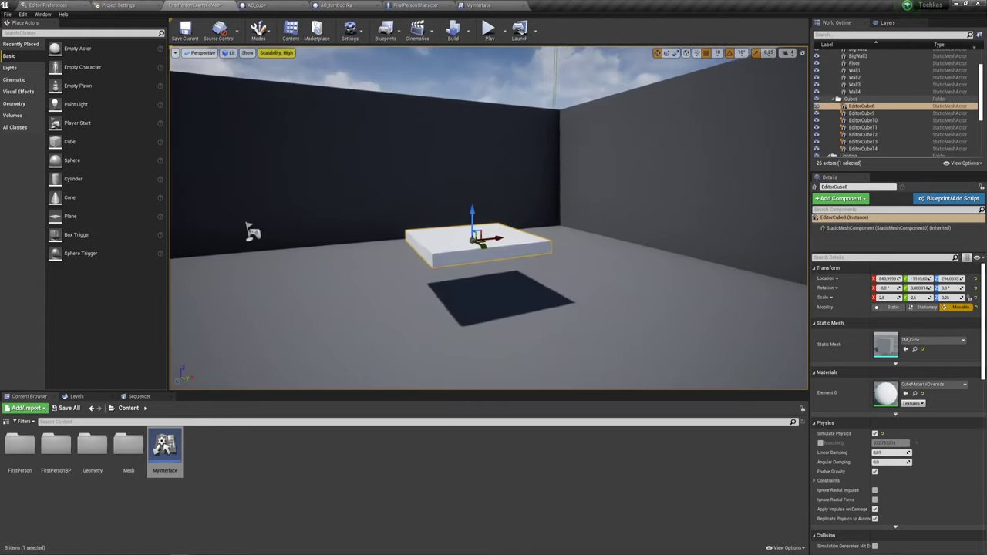
left_click(639, 265)
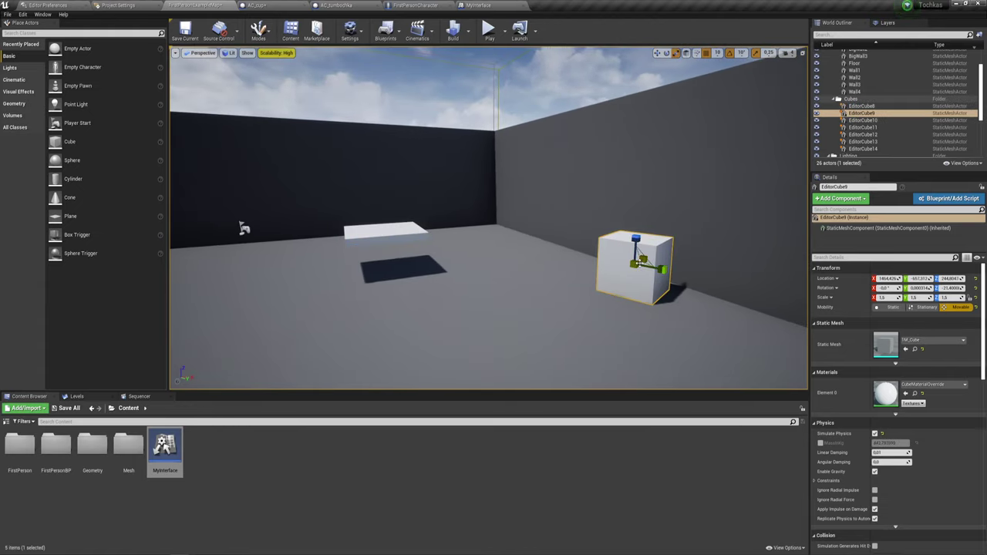
left_click_drag(888, 297, 864, 297)
key("w")
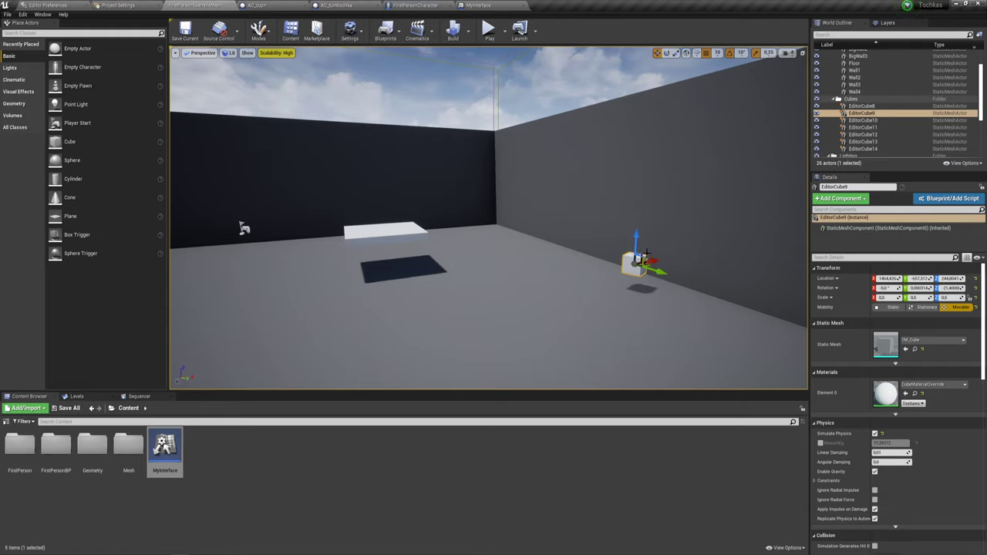
mouse_move(244, 228)
right_mouse_down()
mouse_move(539, 190)
mouse_move(345, 204)
right_mouse_up()
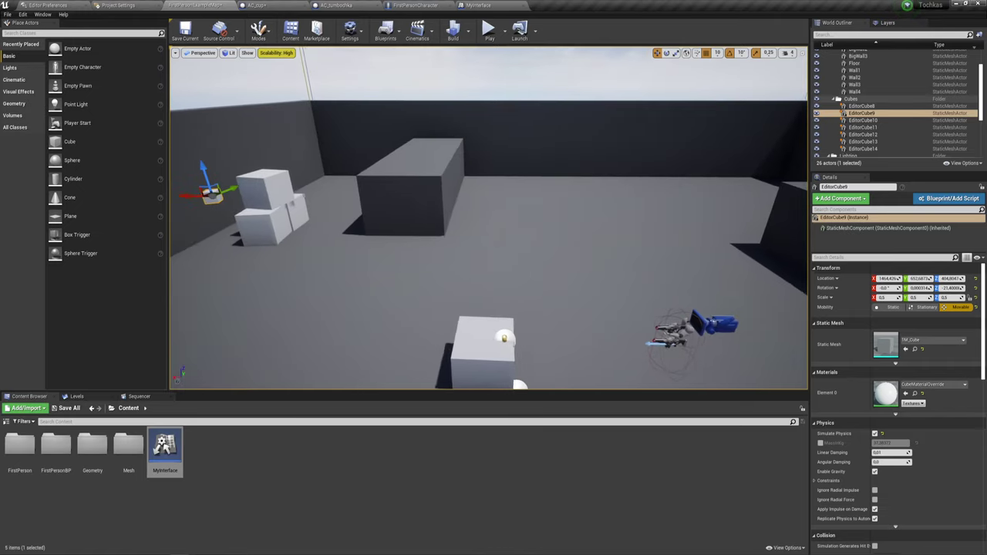
left_click_drag(257, 190, 396, 150)
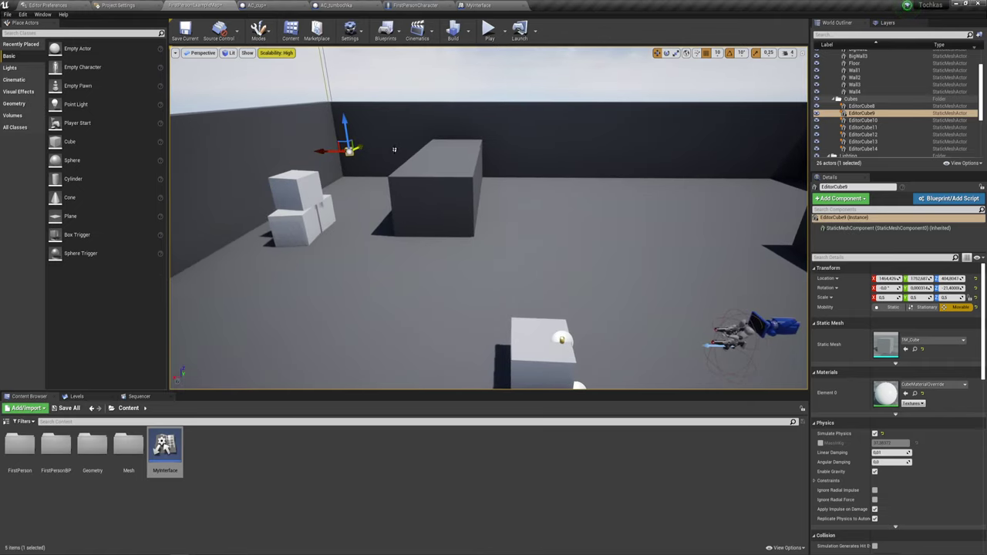
Reposition the flat EditorCube8 platform, lowering it nearer the floor to about Z 304.
right_click_drag(397, 150, 231, 154)
right_click_drag(382, 157, 540, 158)
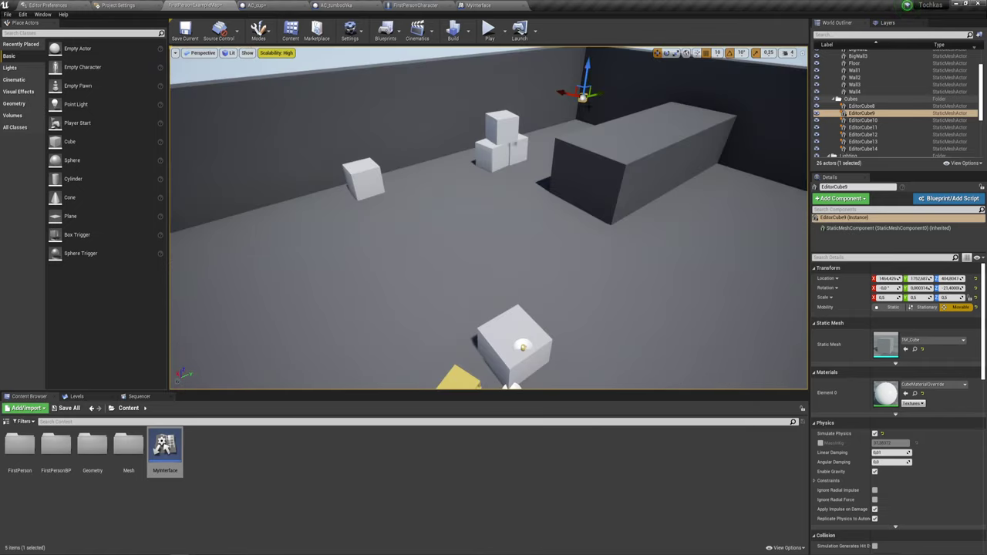
right_click_drag(585, 96, 232, 216)
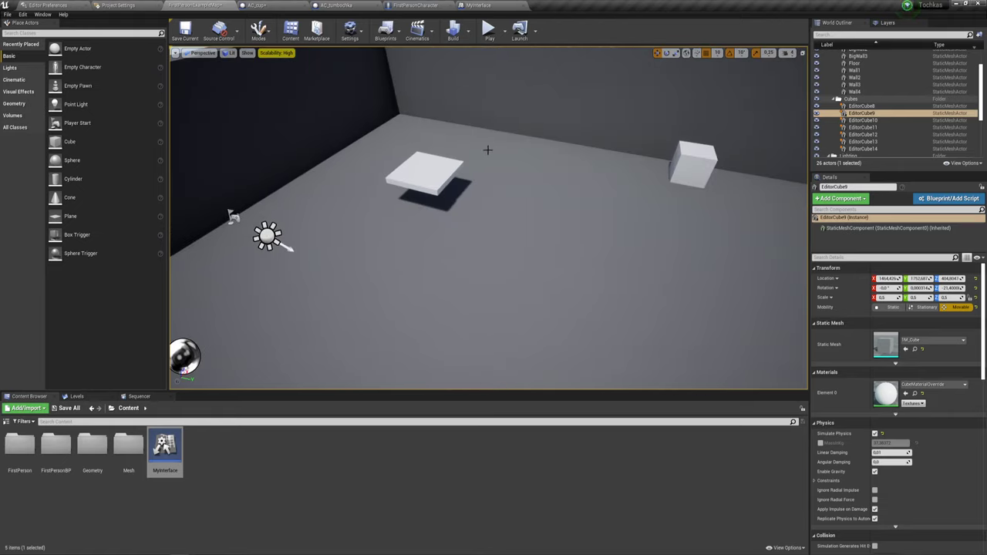
left_click(426, 161)
left_click_drag(423, 148, 432, 48)
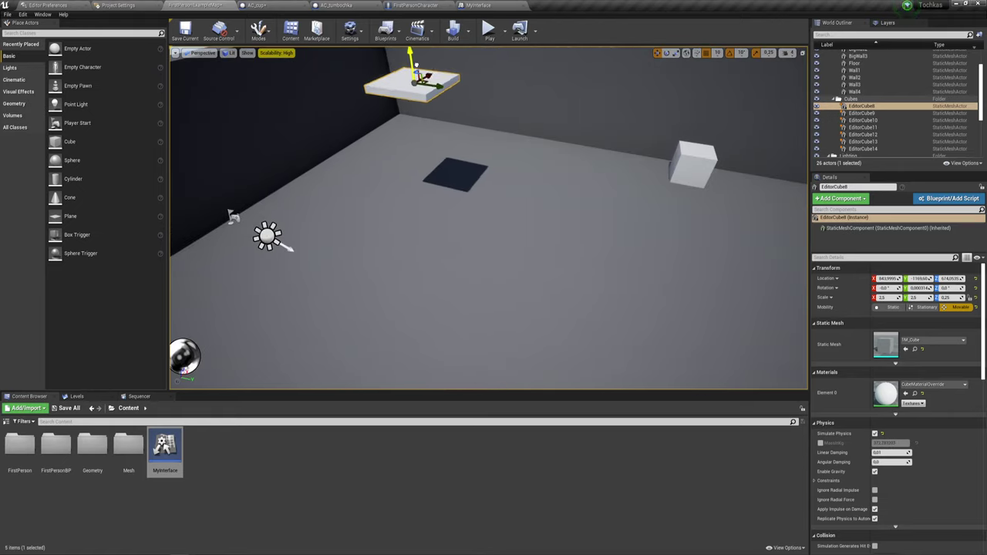
right_click_drag(489, 144, 533, 188)
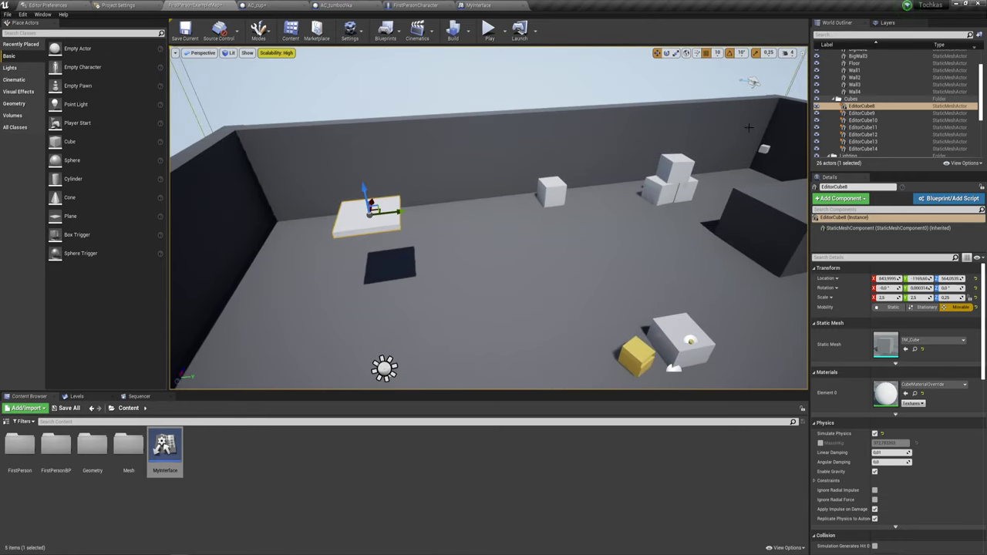
left_click(761, 148)
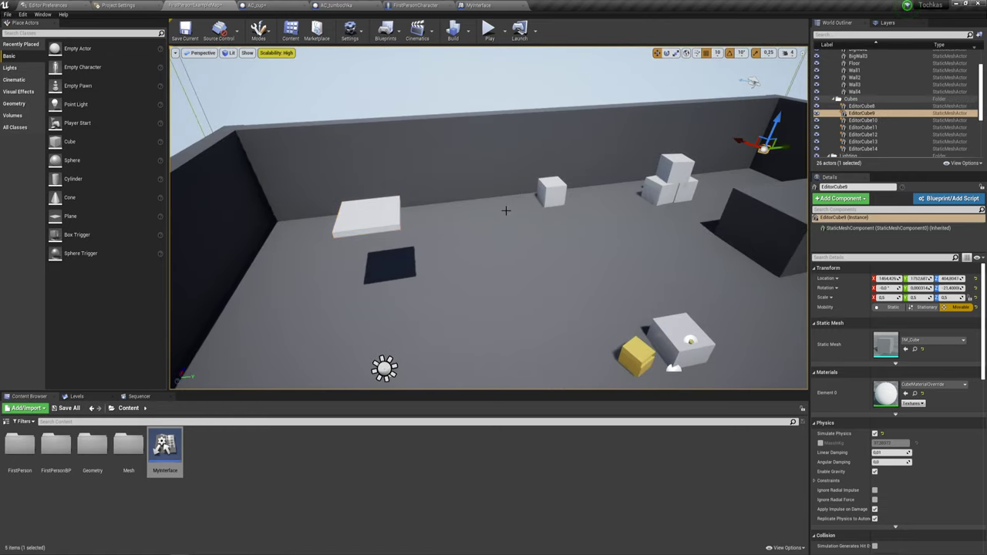
right_click_drag(489, 219, 489, 218)
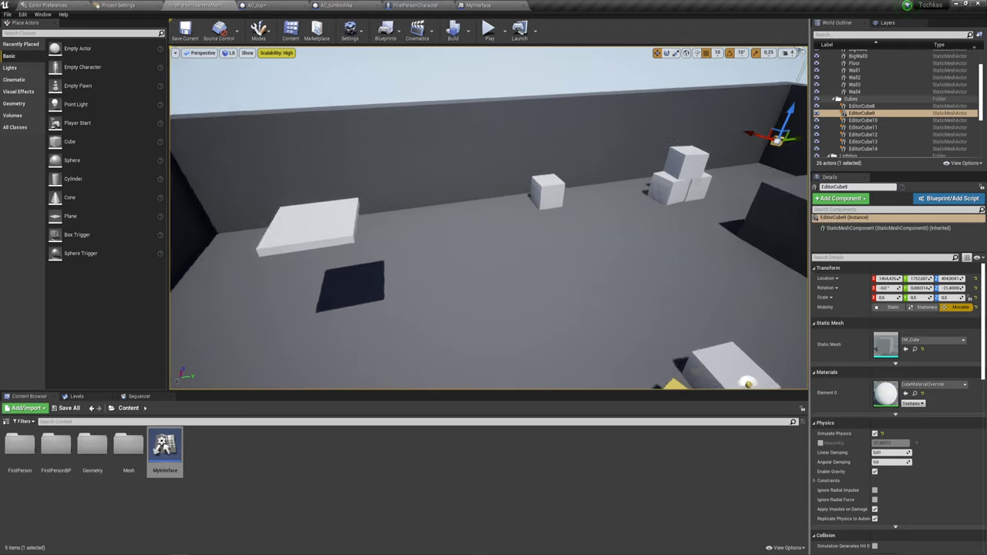
right_click_drag(401, 262, 401, 262)
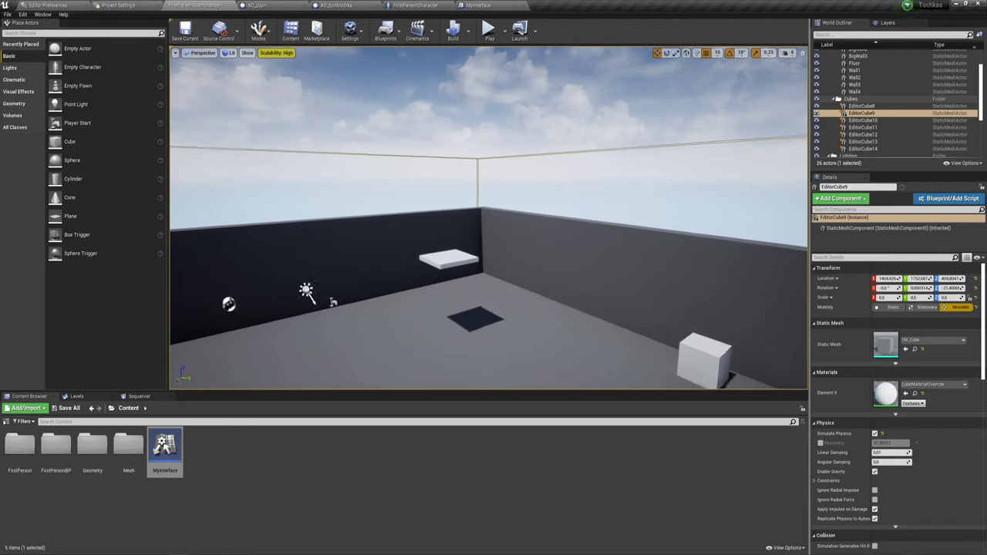
left_click(417, 231)
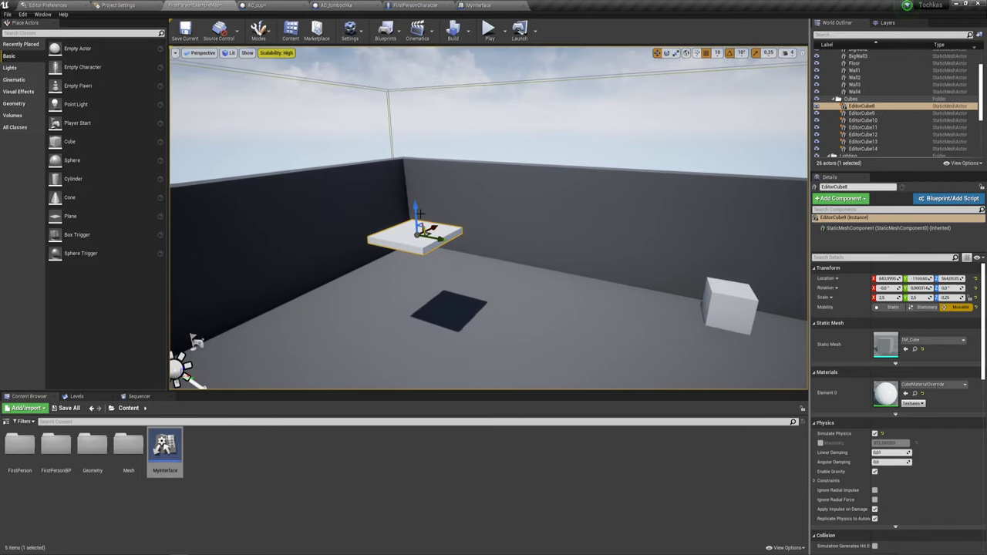
left_click_drag(417, 223, 439, 280)
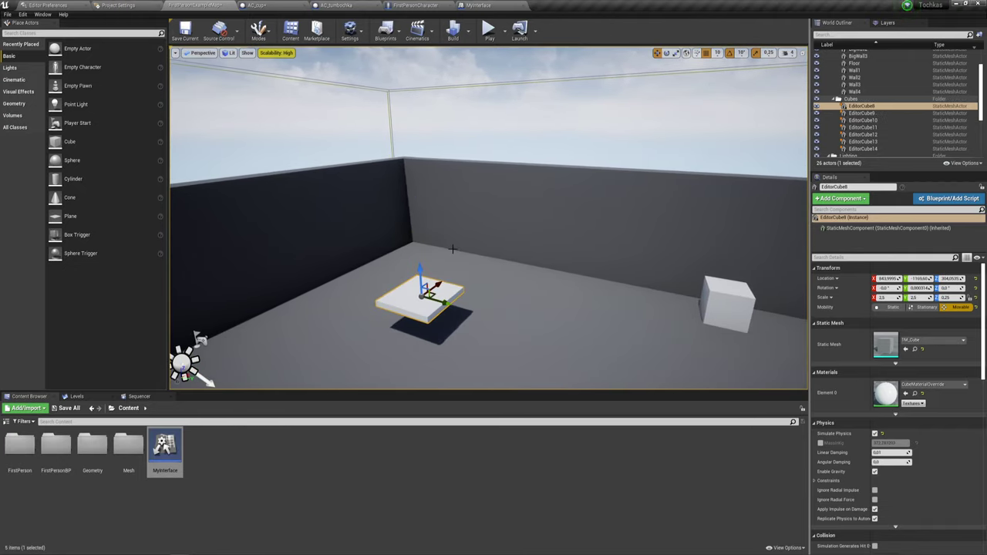